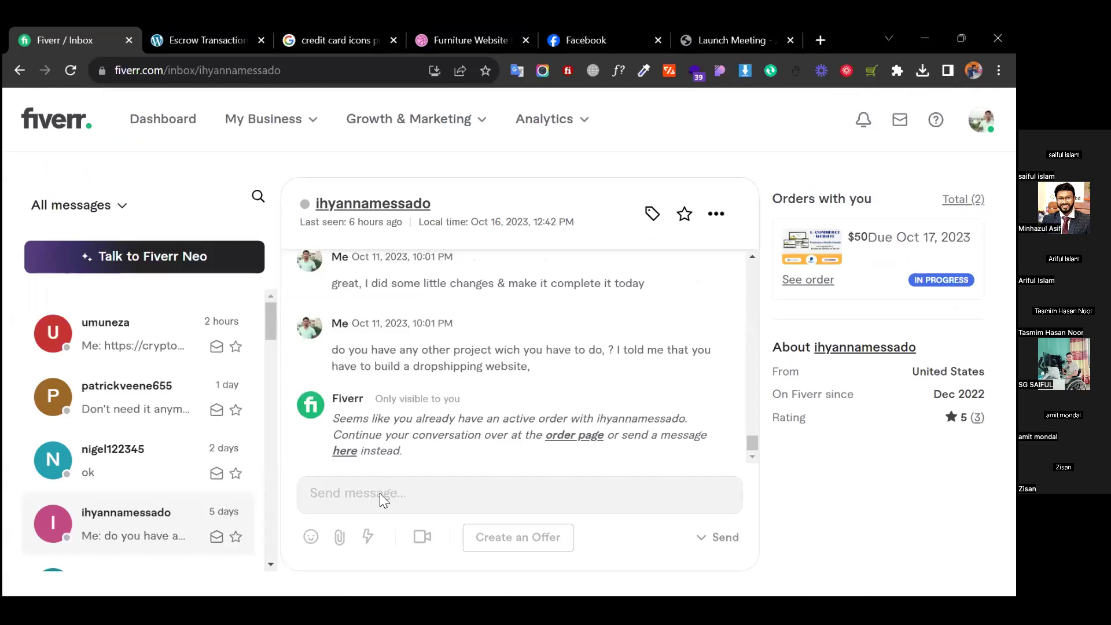
# Enable direct messaging in the buyer's inbox conversation and read back through its message history.
pyautogui.click(346, 451)
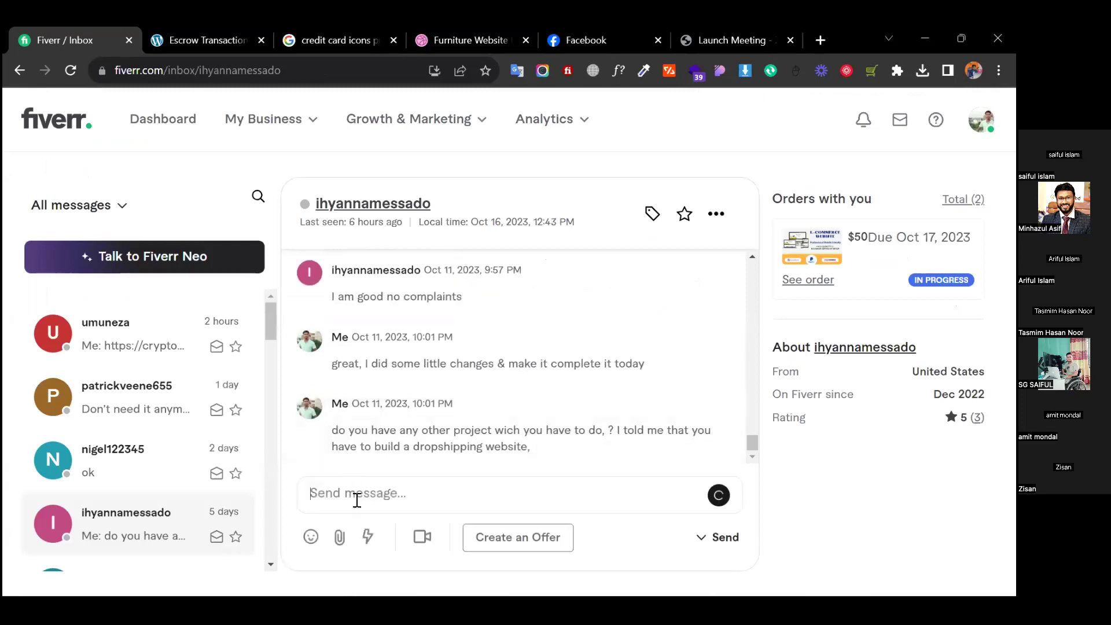
pyautogui.scroll(10, 546, 347)
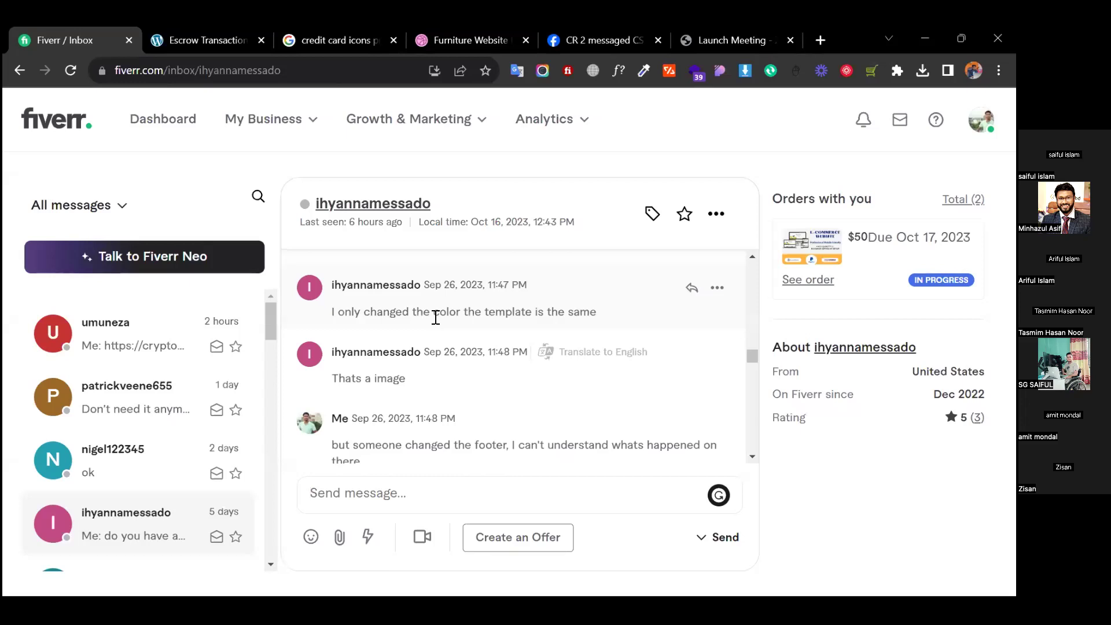
pyautogui.scroll(-5, 436, 318)
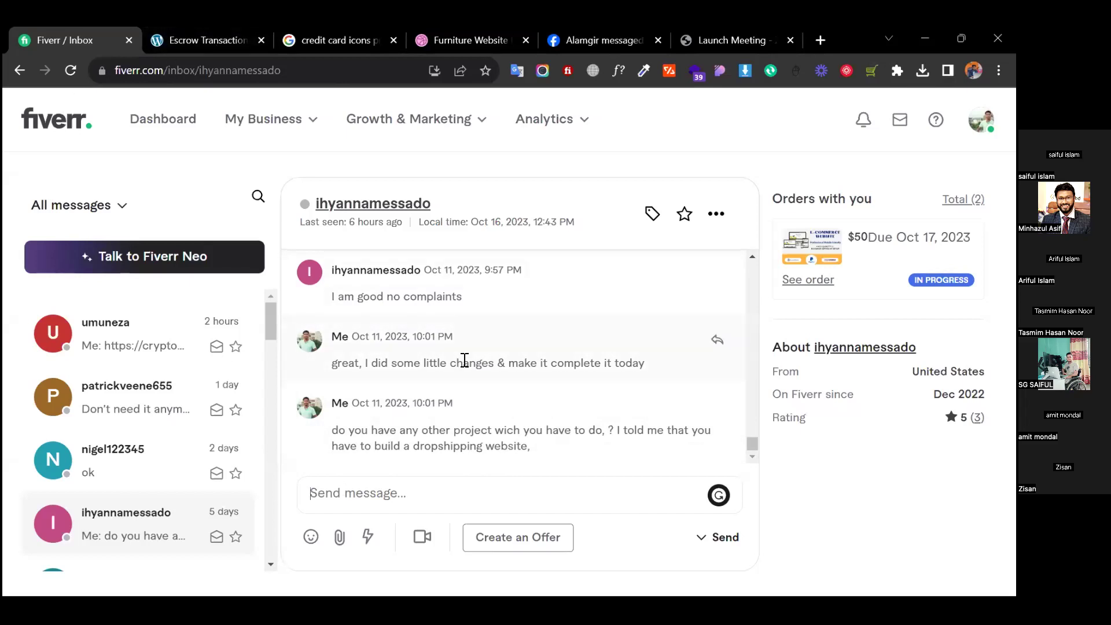
# Return to the buyer's order page and examine its activity timeline, delivery date extension request and delivery availability.
pyautogui.click(19, 70)
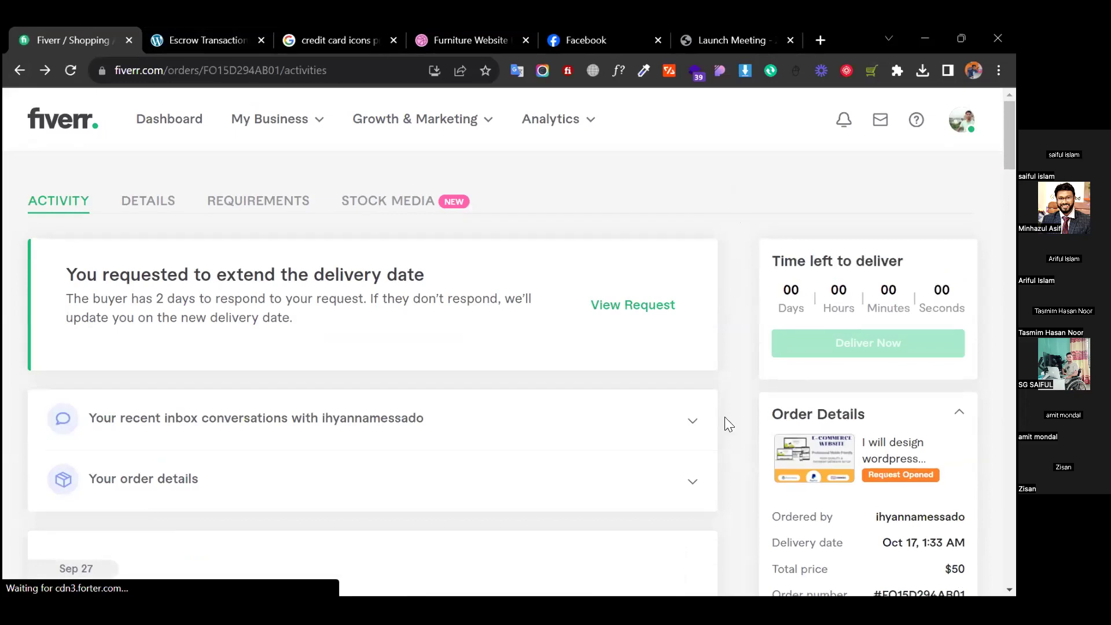
pyautogui.scroll(-20, 726, 419)
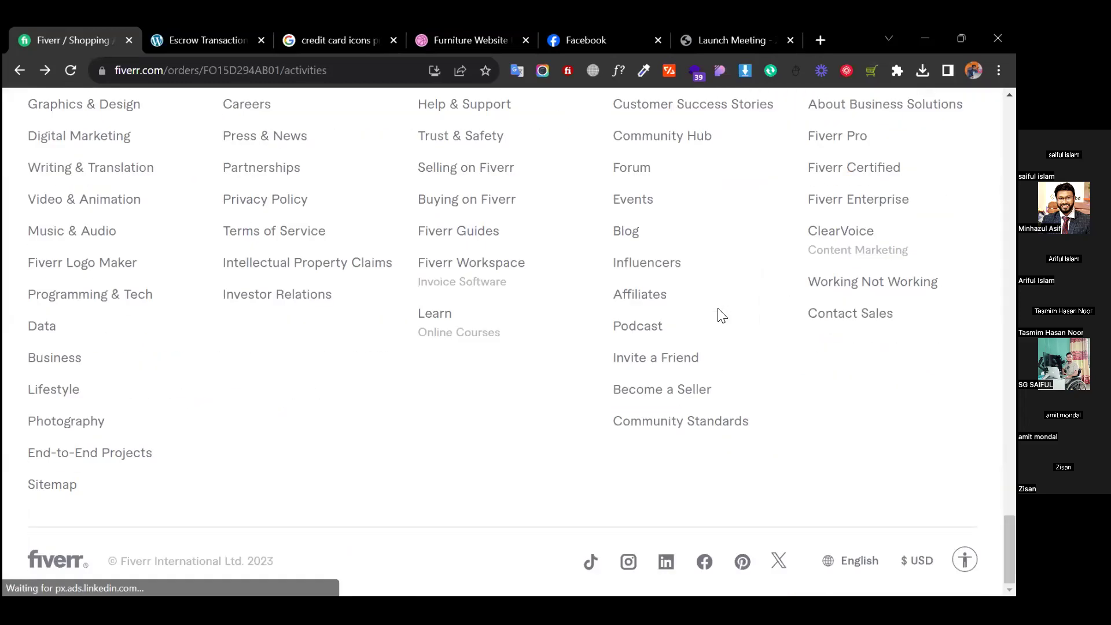
pyautogui.scroll(15, 721, 315)
pyautogui.scroll(-3, 721, 315)
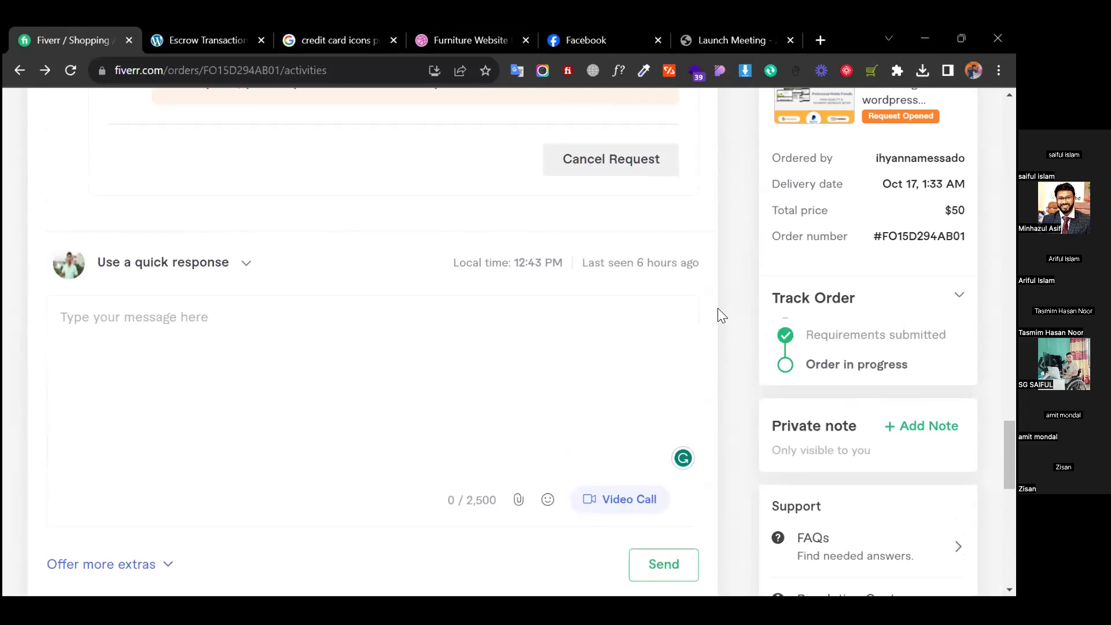
pyautogui.scroll(15, 717, 308)
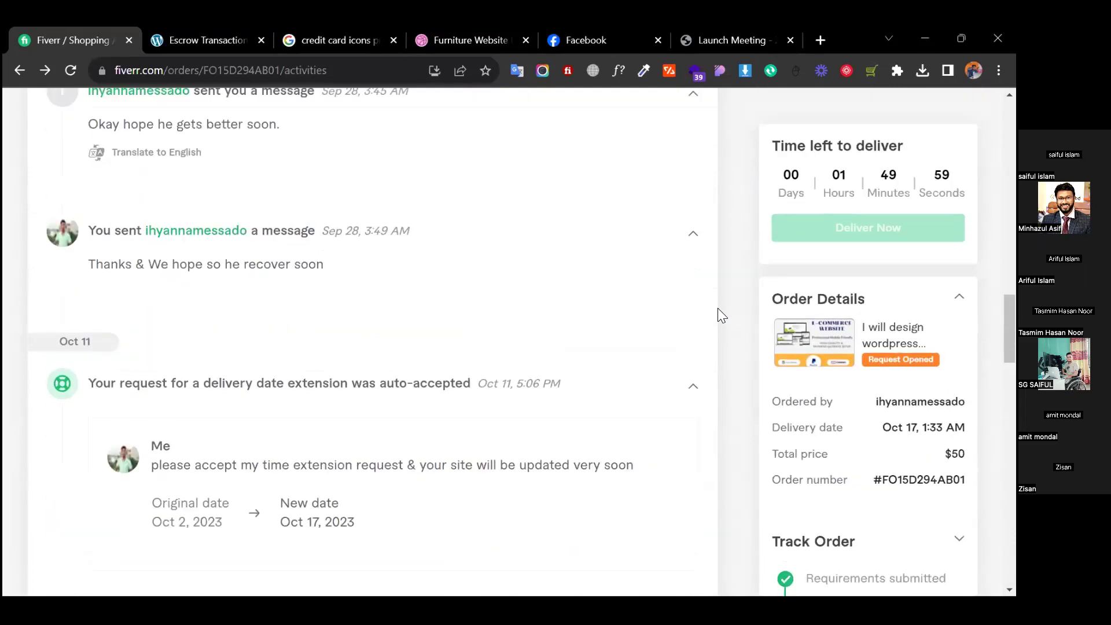
pyautogui.scroll(-8, 718, 308)
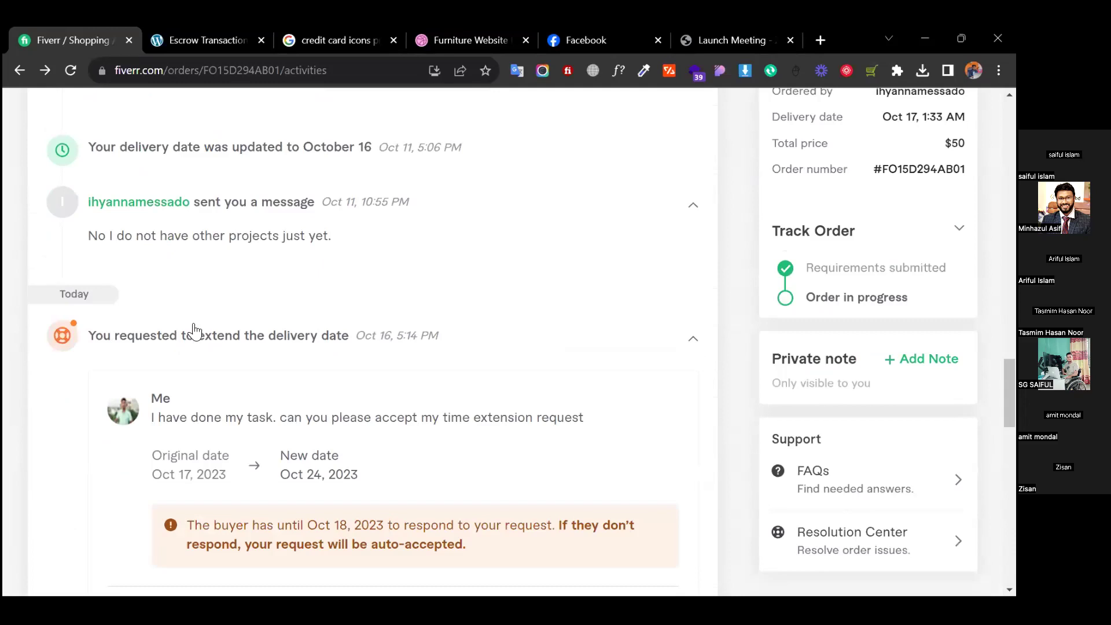
pyautogui.scroll(-1, 225, 336)
pyautogui.scroll(-3, 226, 336)
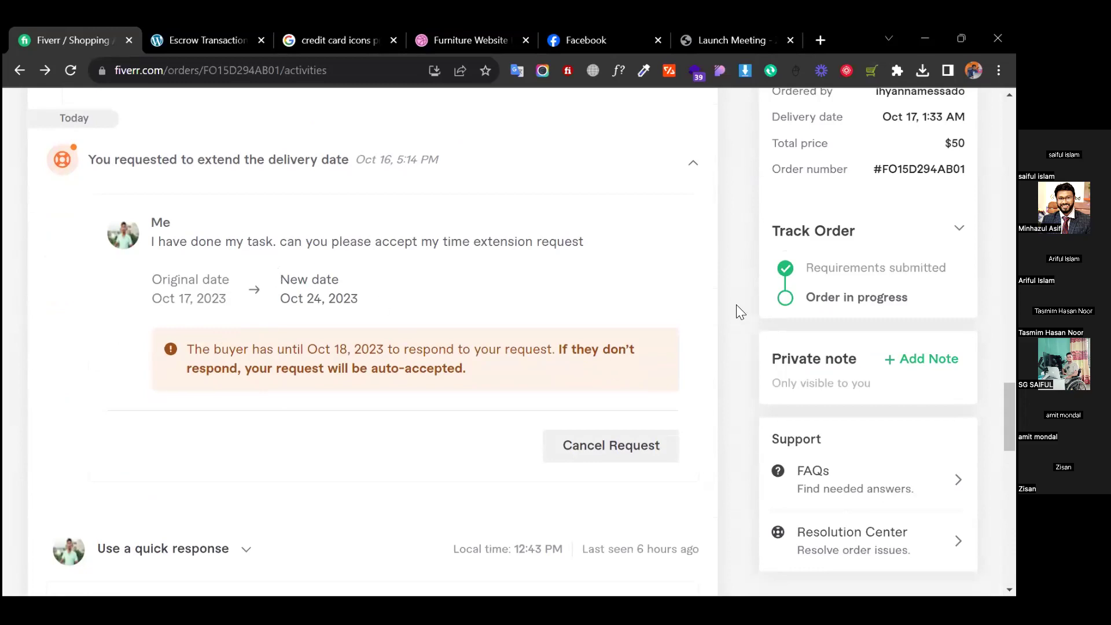
pyautogui.scroll(-4, 734, 303)
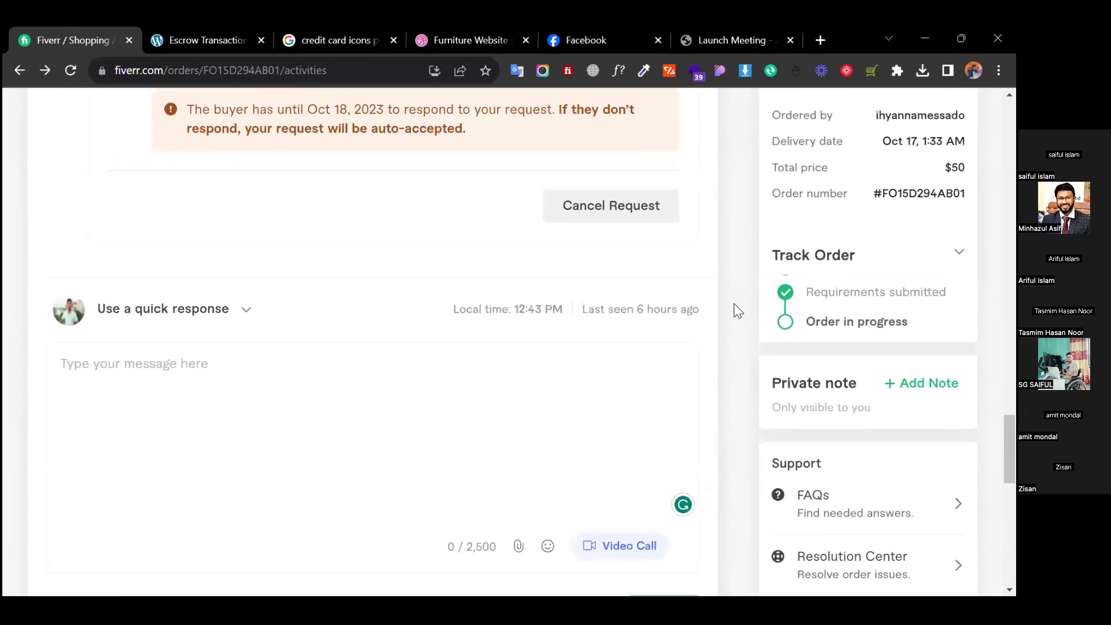
pyautogui.scroll(4, 734, 303)
pyautogui.scroll(-12, 734, 303)
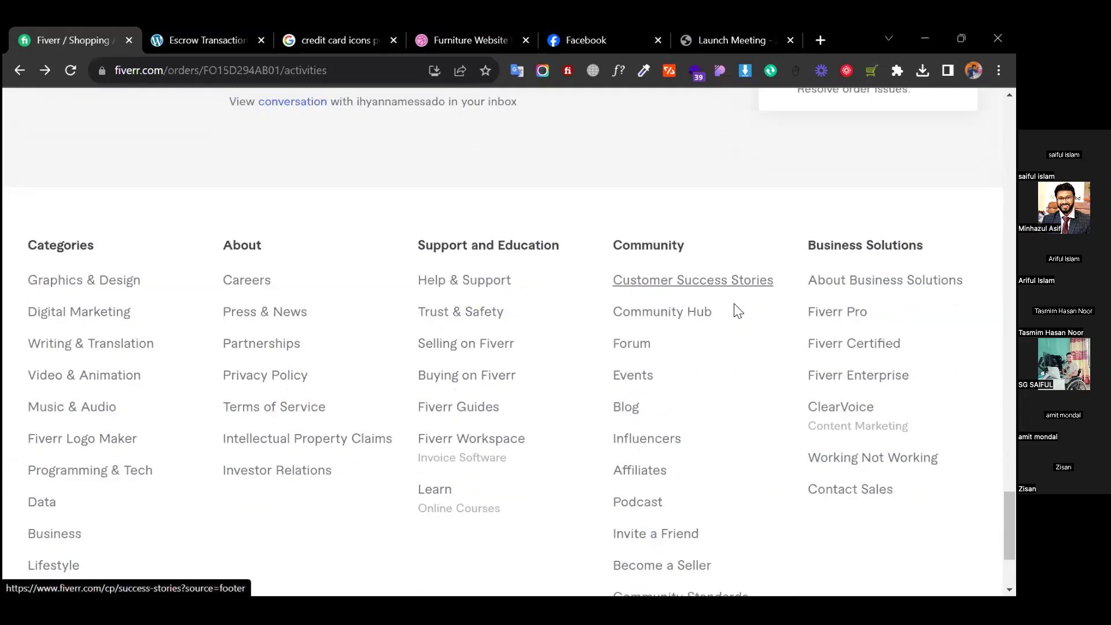
pyautogui.scroll(12, 734, 304)
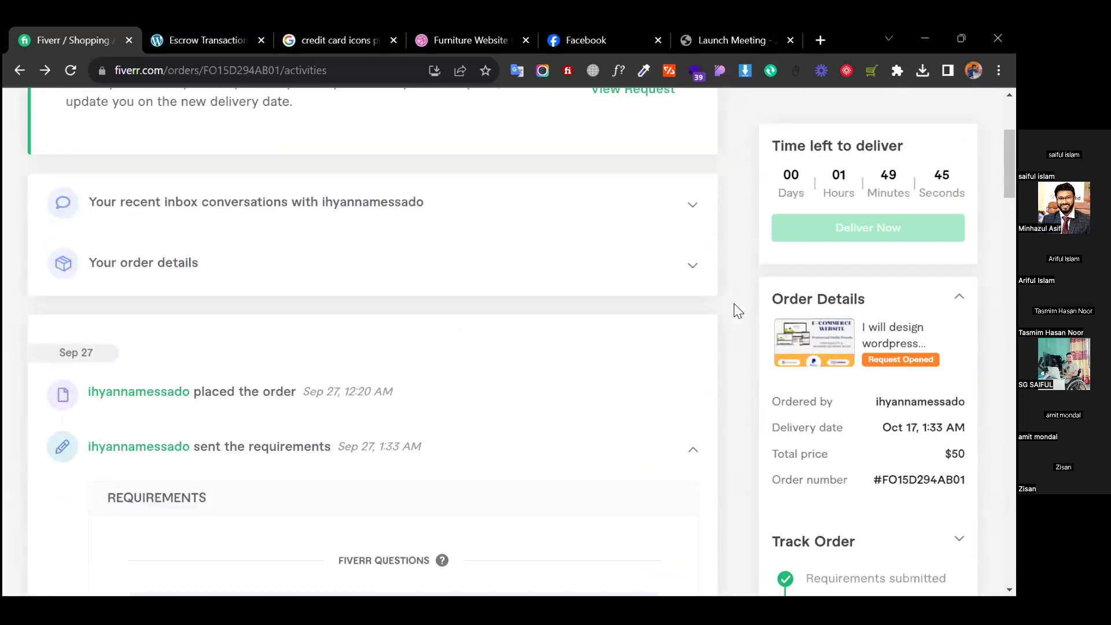
pyautogui.scroll(-12, 734, 303)
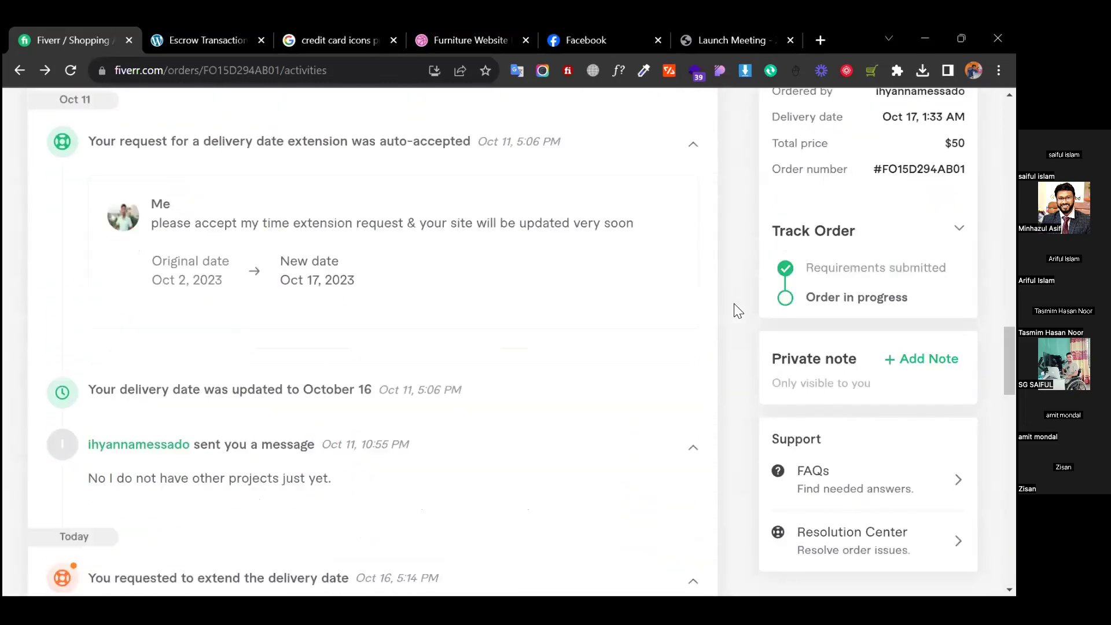
pyautogui.scroll(-10, 734, 303)
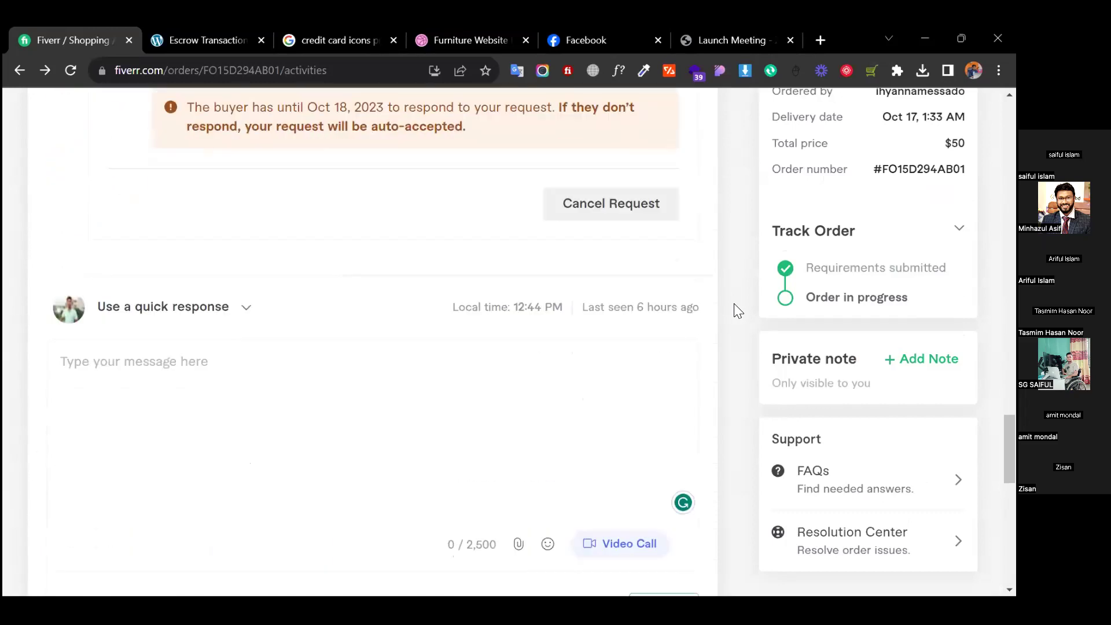
pyautogui.scroll(15, 734, 303)
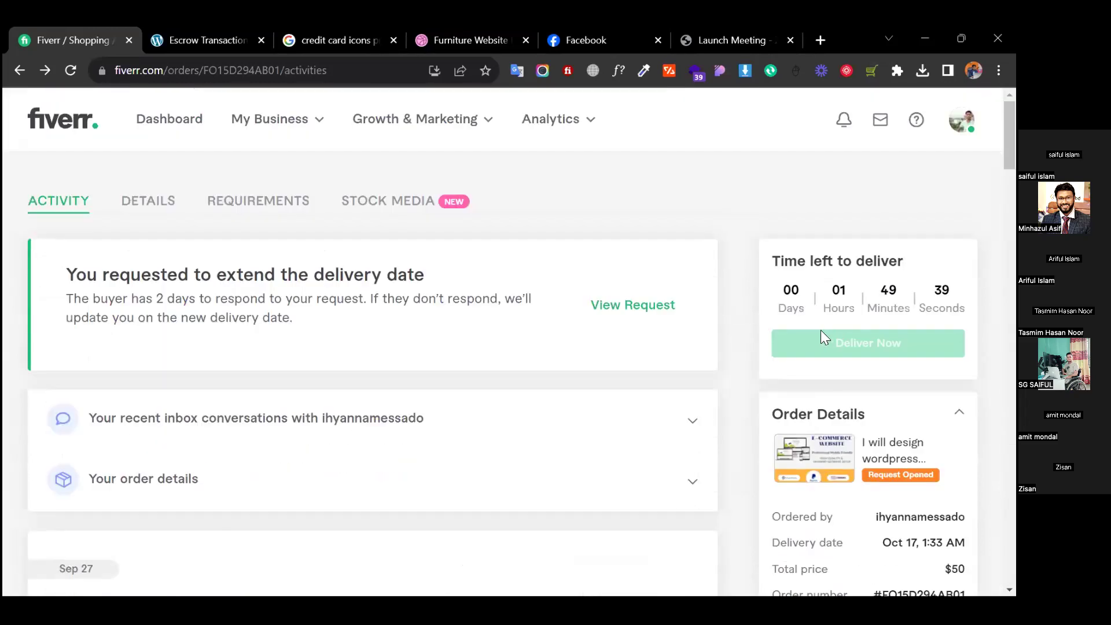
pyautogui.moveTo(846, 342)
# Cancel the pending request to extend the order's delivery date to Oct 24, 2023.
pyautogui.scroll(-20, 786, 400)
pyautogui.scroll(-3, 760, 411)
pyautogui.scroll(20, 760, 411)
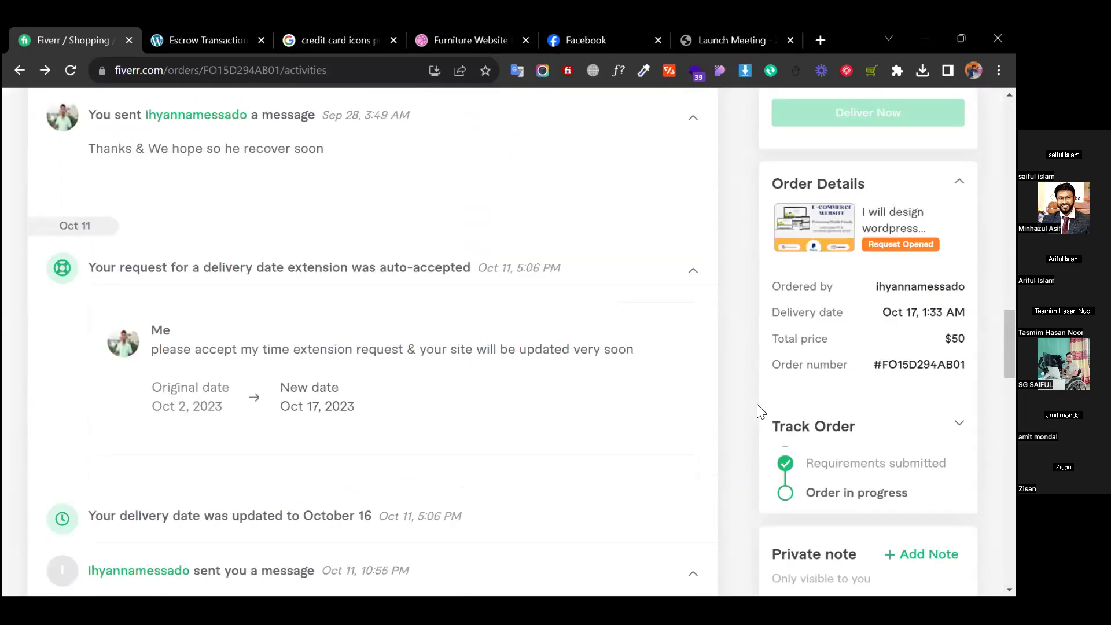
pyautogui.scroll(-3, 758, 408)
pyautogui.click(649, 325)
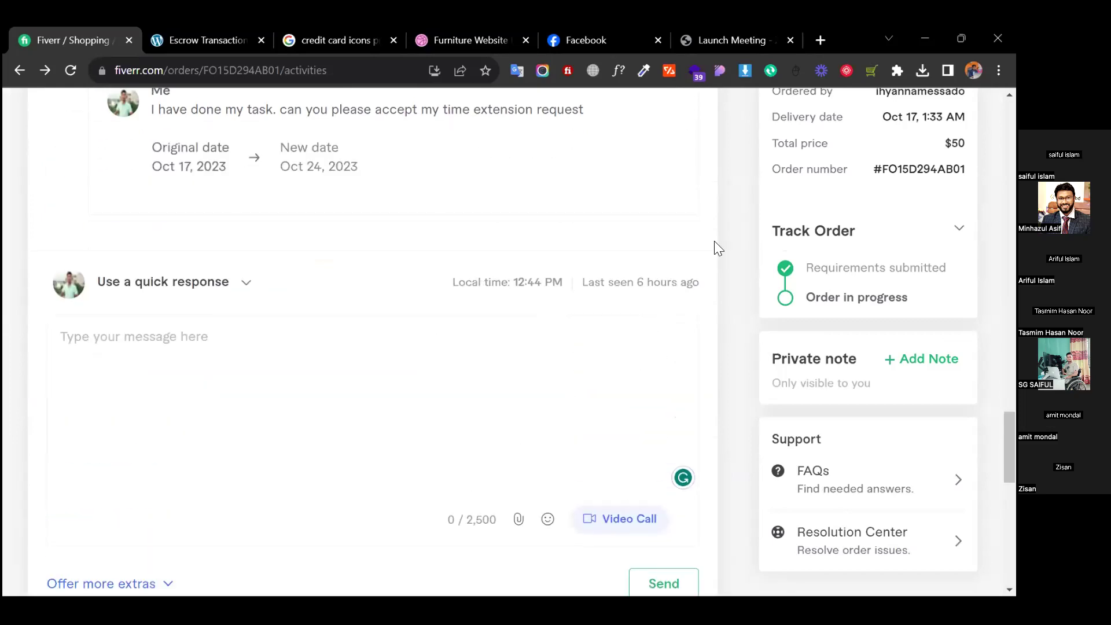
# Reload the order page and open the form for delivering the work, ready for the delivery description.
pyautogui.scroll(10, 715, 241)
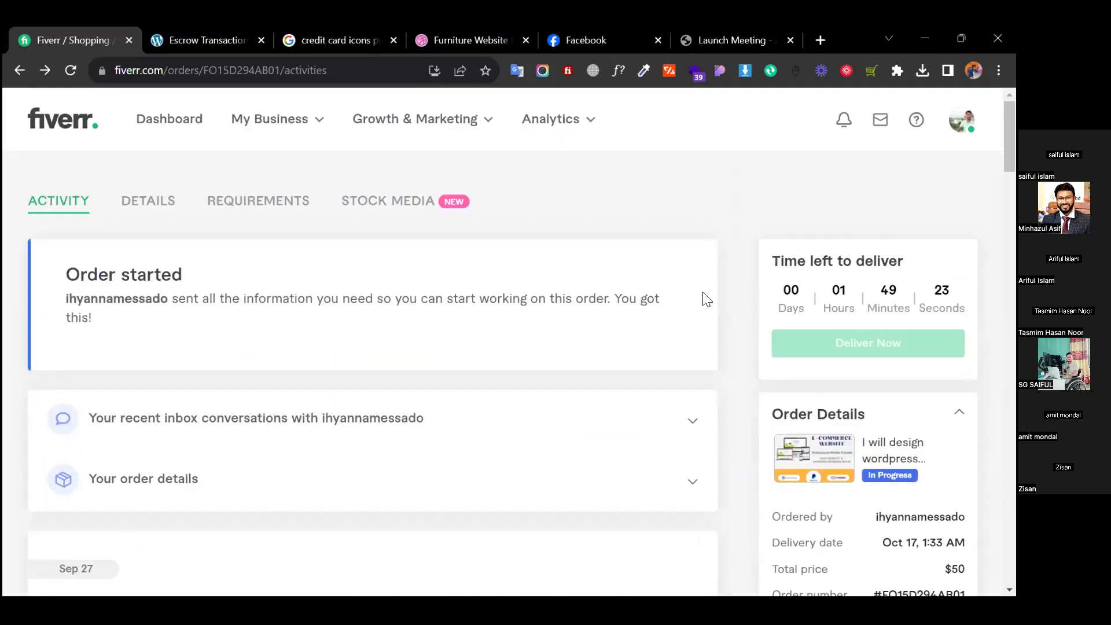
pyautogui.scroll(-15, 735, 267)
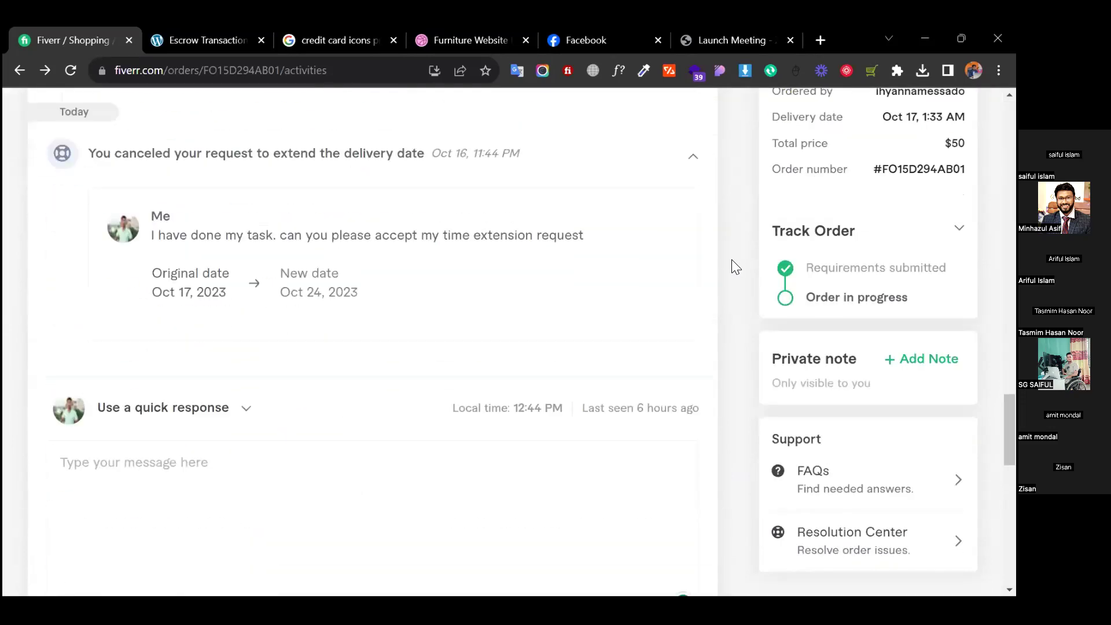
pyautogui.click(431, 445)
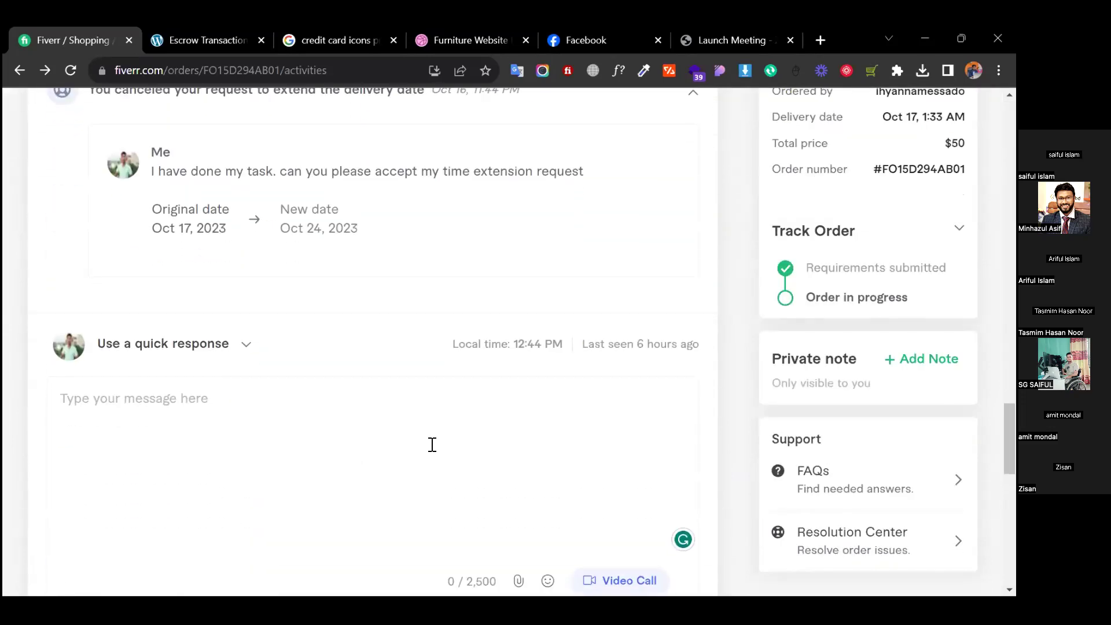
pyautogui.scroll(-10, 432, 445)
pyautogui.scroll(15, 623, 344)
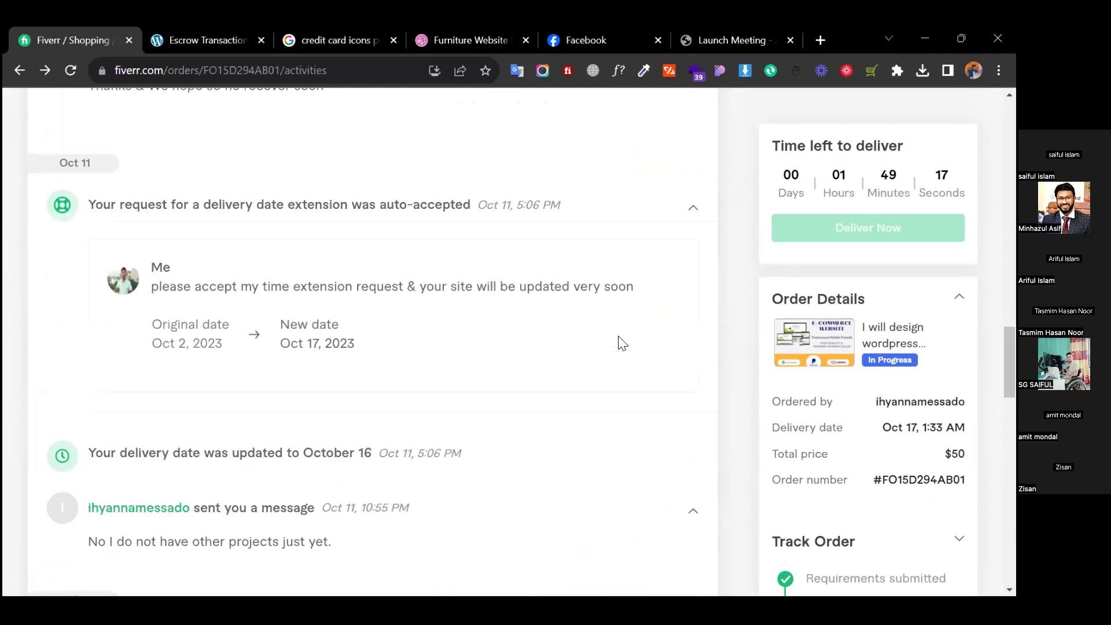
pyautogui.scroll(10, 622, 343)
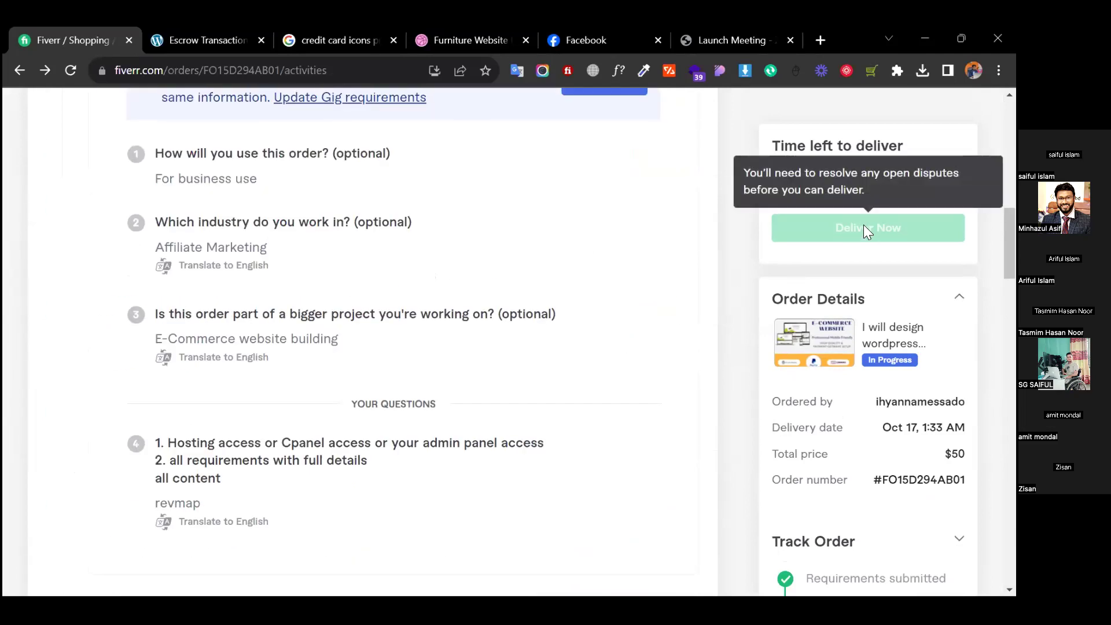
pyautogui.press('F5')
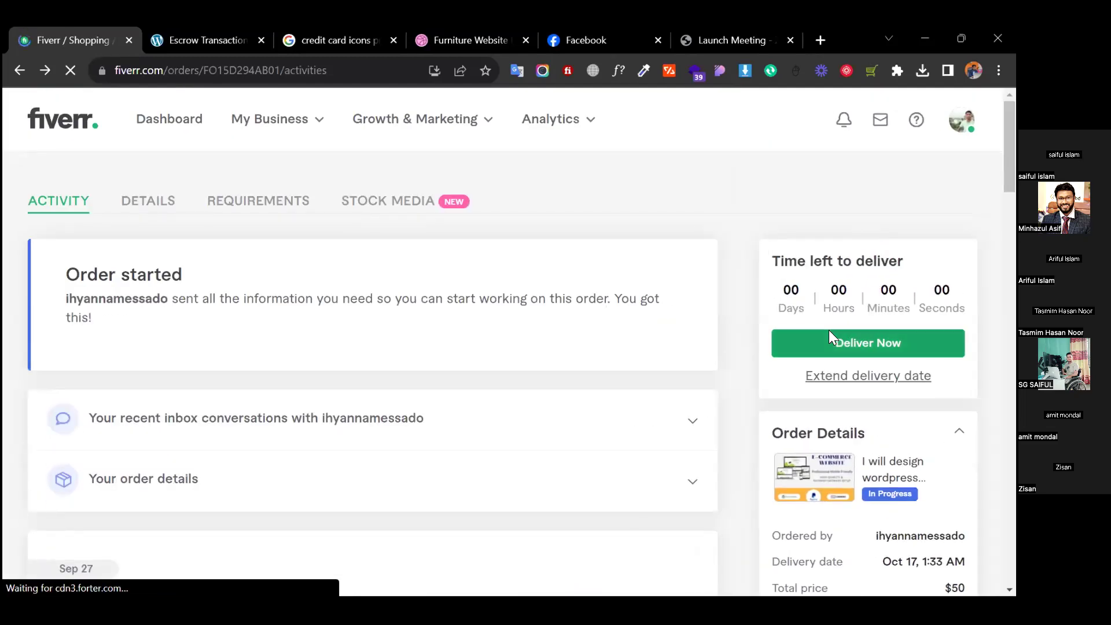
pyautogui.click(821, 347)
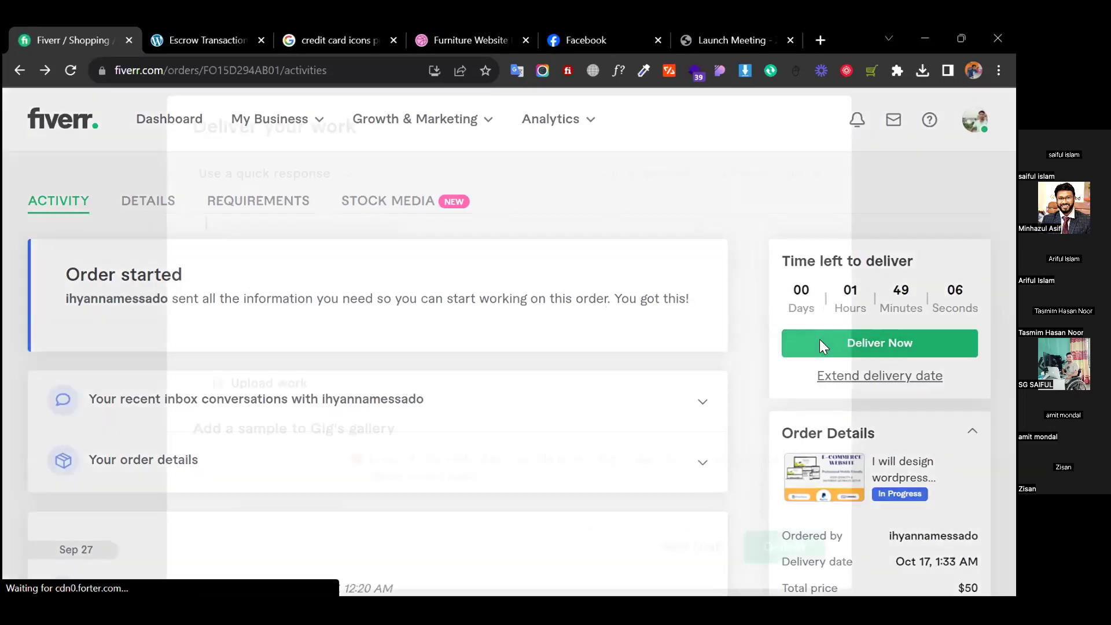
pyautogui.click(330, 250)
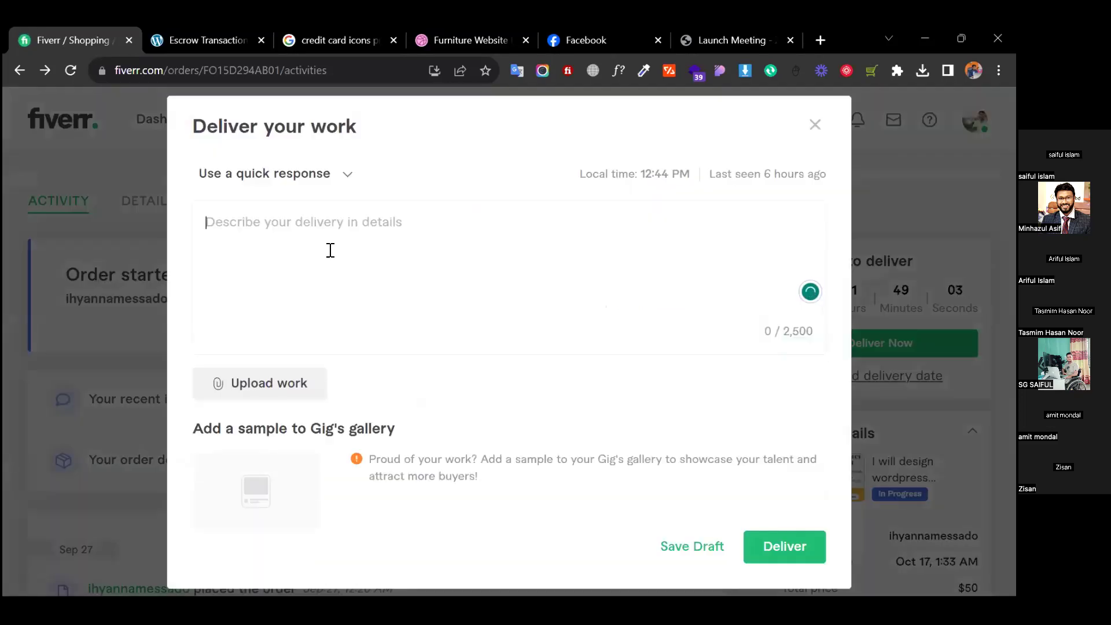
# Insert the "Best delivery massage" quick response into the delivery description.
pyautogui.click(321, 174)
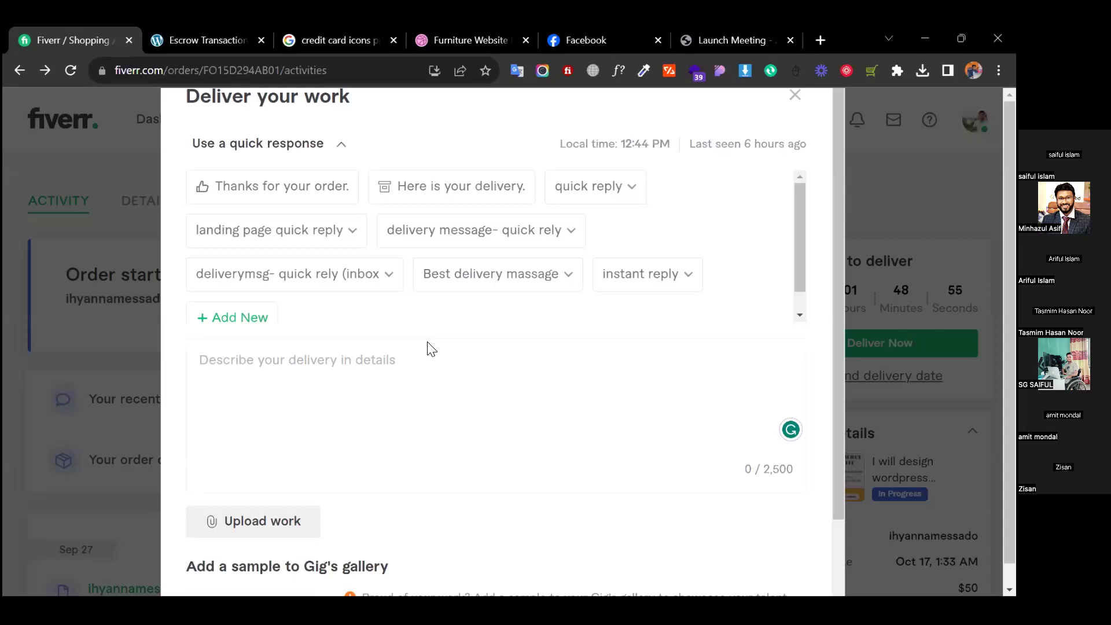
pyautogui.click(467, 288)
pyautogui.click(366, 381)
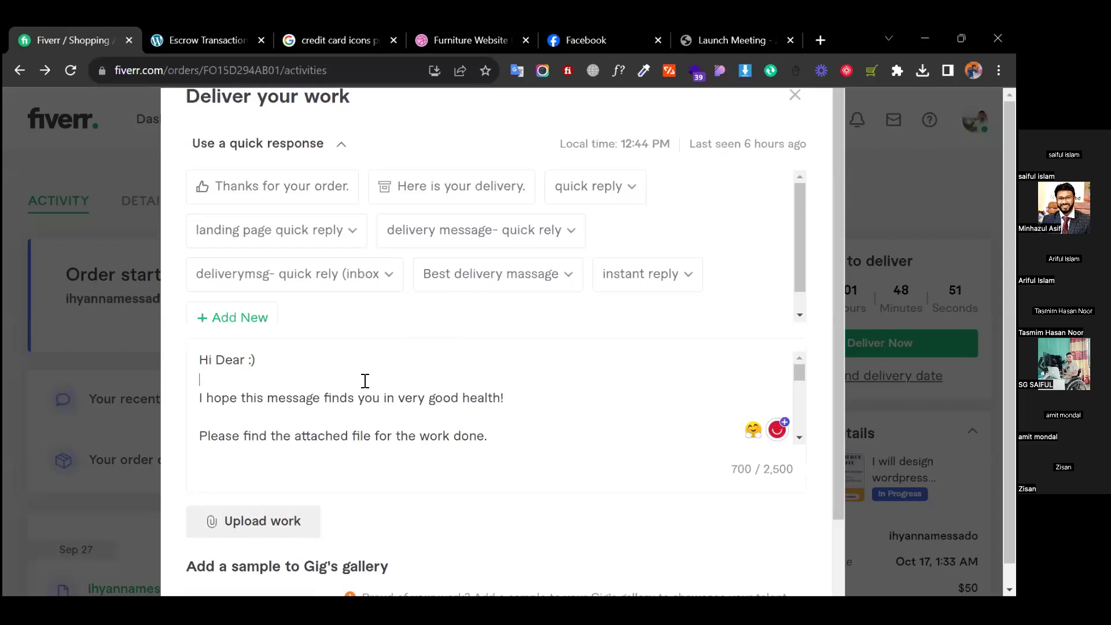
# Replace the delivery description with "Hi" and "I have completed the work. If you have any modification let me know. Thanks for the cooperation.".
pyautogui.moveTo(491, 447); pyautogui.dragTo(178, 343)
pyautogui.click(265, 370)
pyautogui.hotkey('ctrl', 'a')
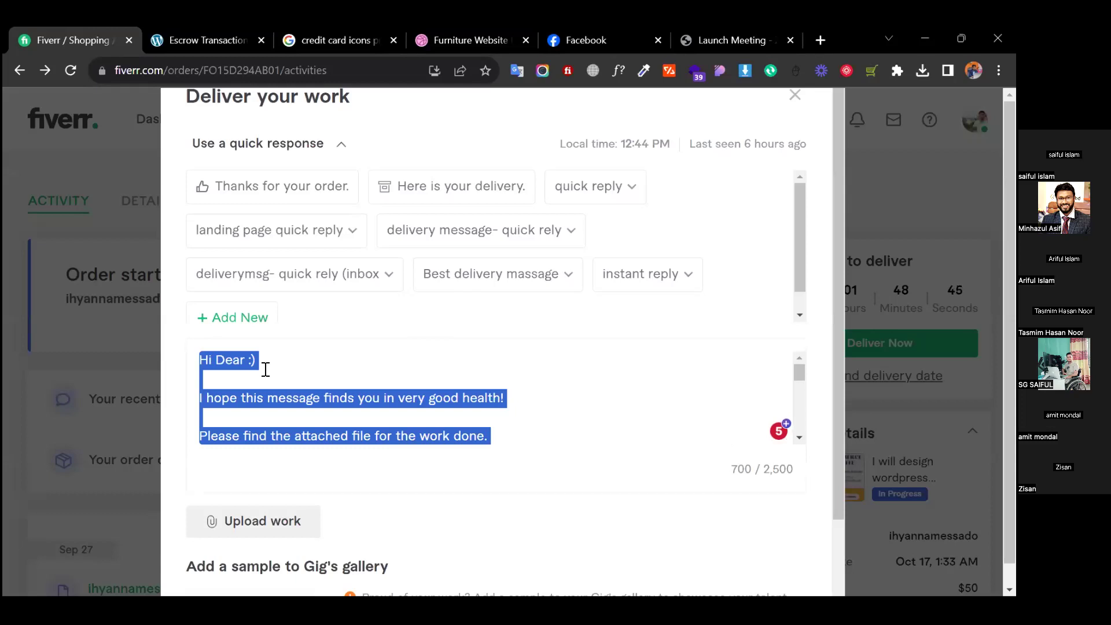
pyautogui.write('Hi   I ')
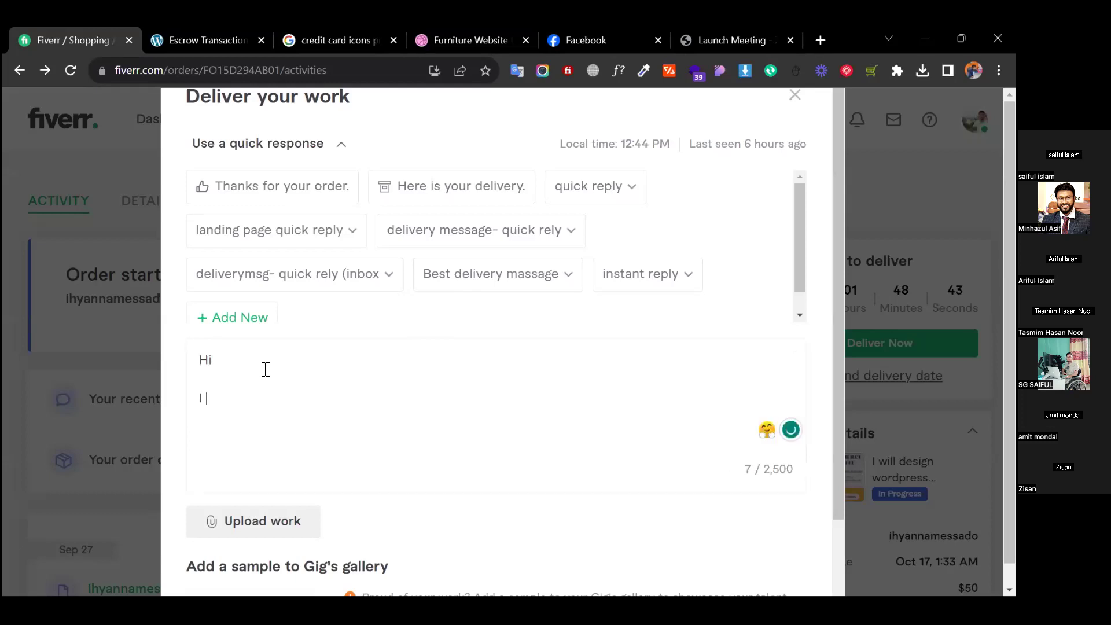
pyautogui.write('have complete')
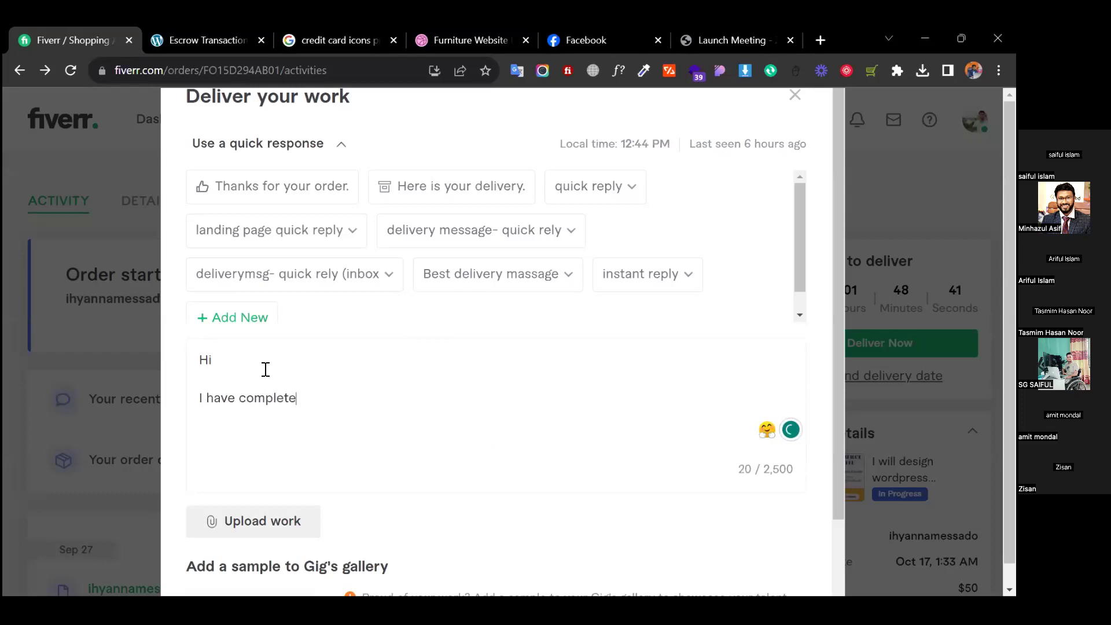
pyautogui.write('d the work. If you have any')
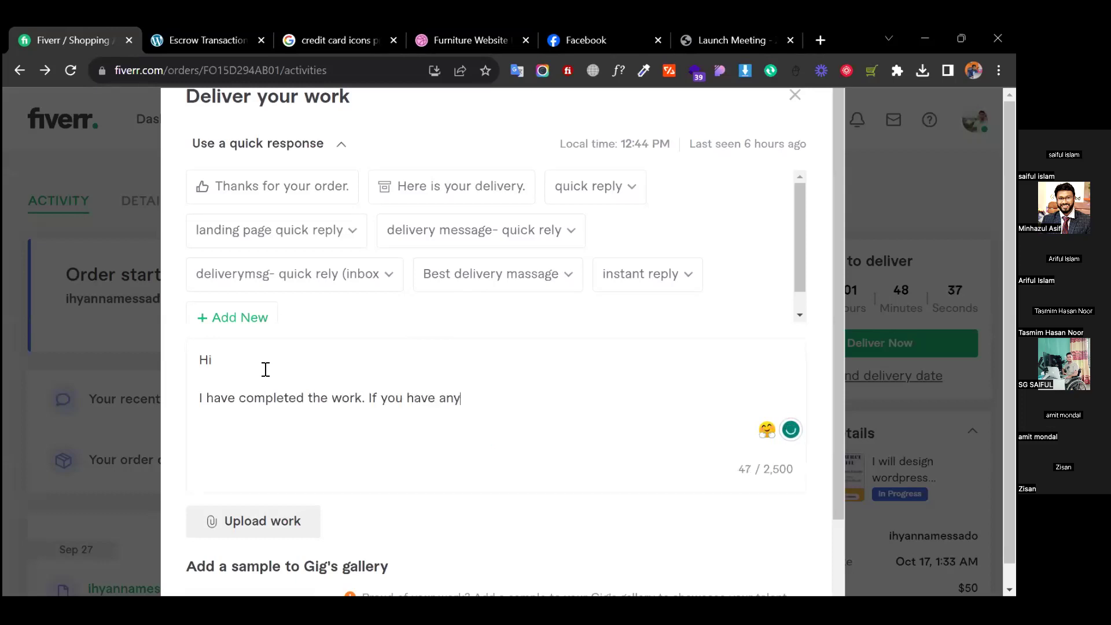
pyautogui.write(' modification let me know. ')
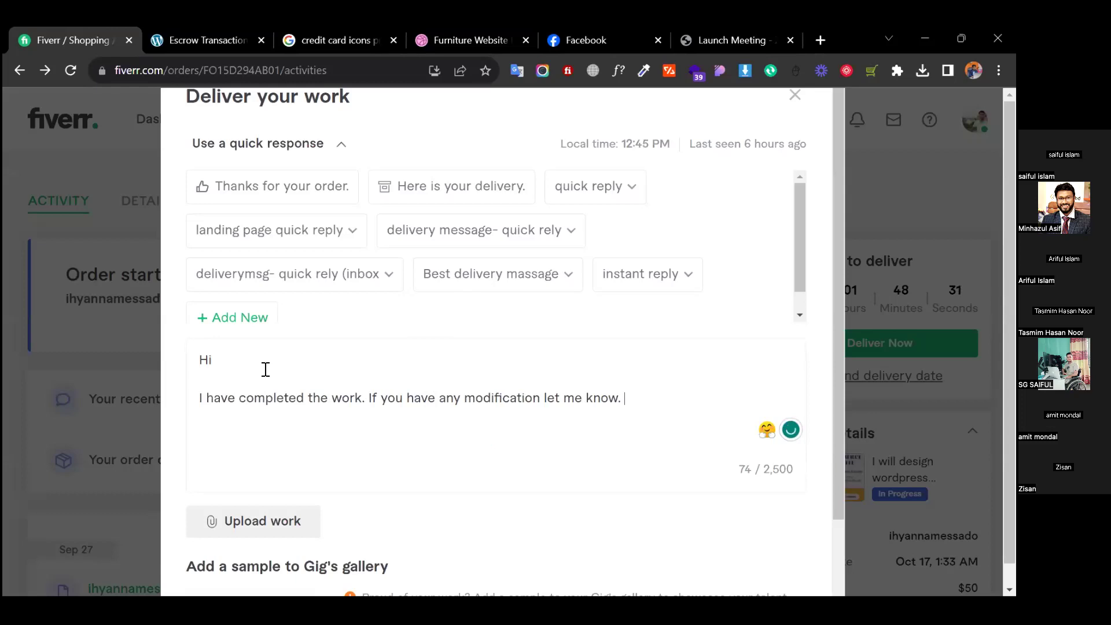
pyautogui.write('Thanks ')
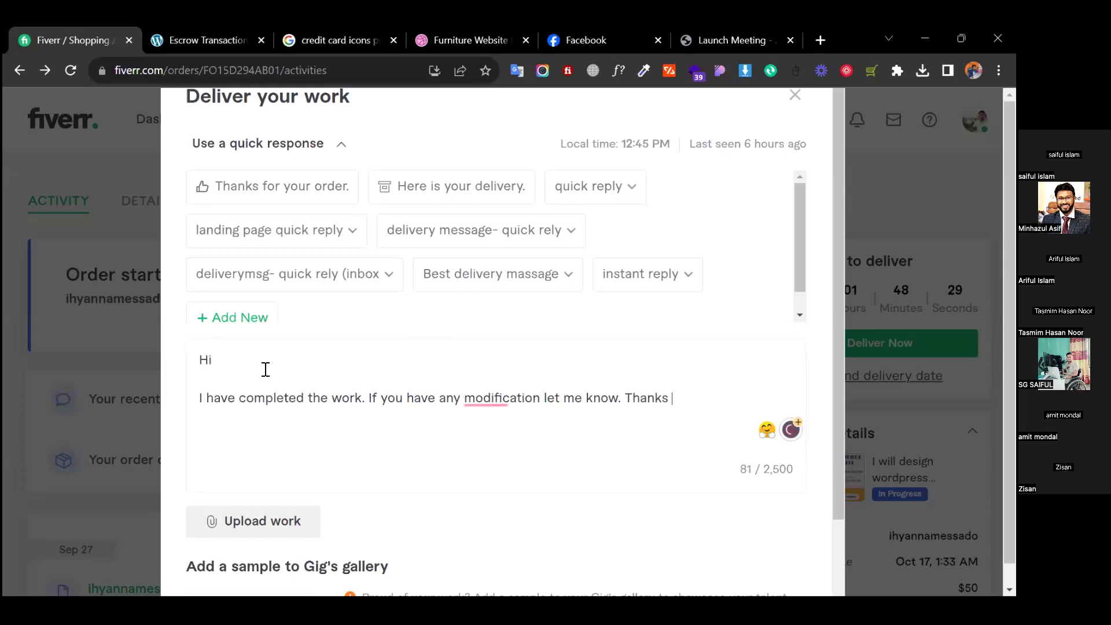
pyautogui.write('for the ')
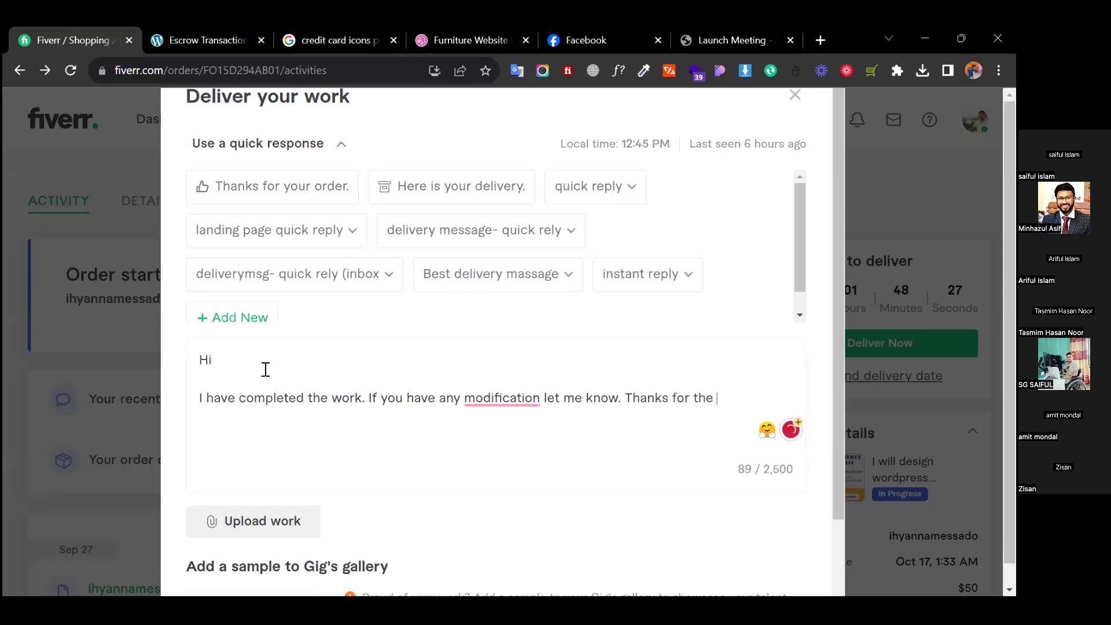
pyautogui.write('cooperation.')
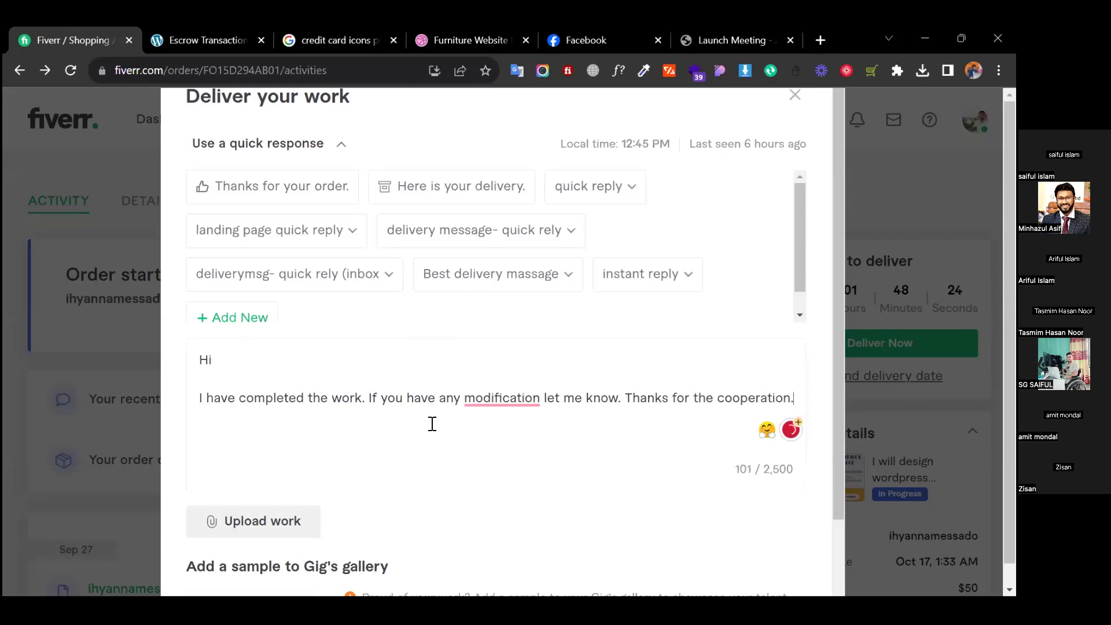
# Correct "modification" to "modifications" in the delivery description using the suggested grammar fix.
pyautogui.scroll(-2, 432, 424)
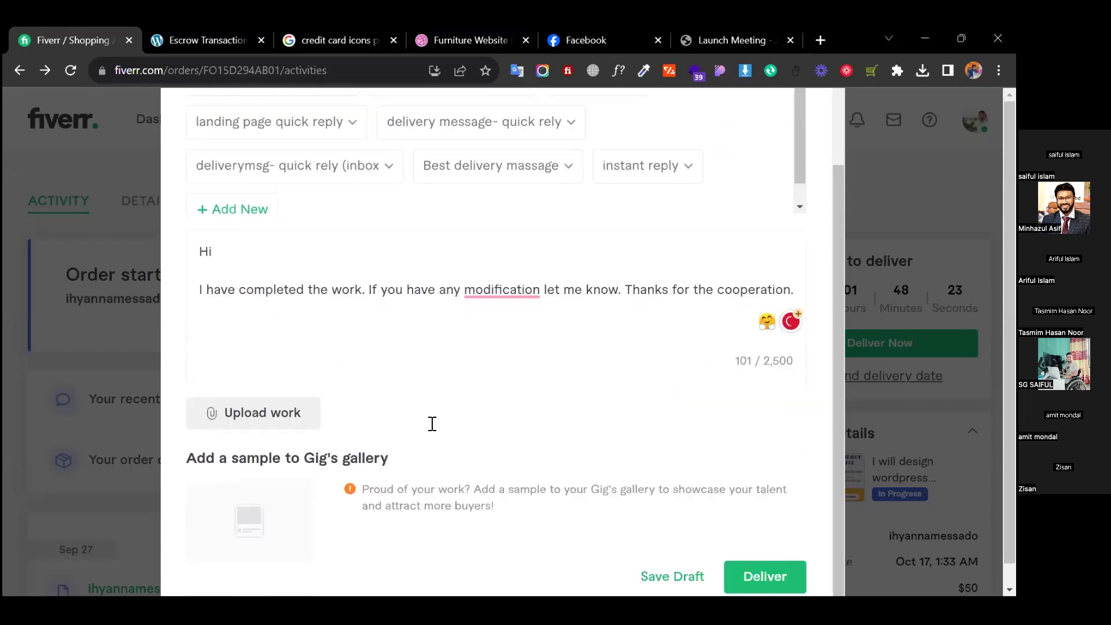
pyautogui.moveTo(487, 289)
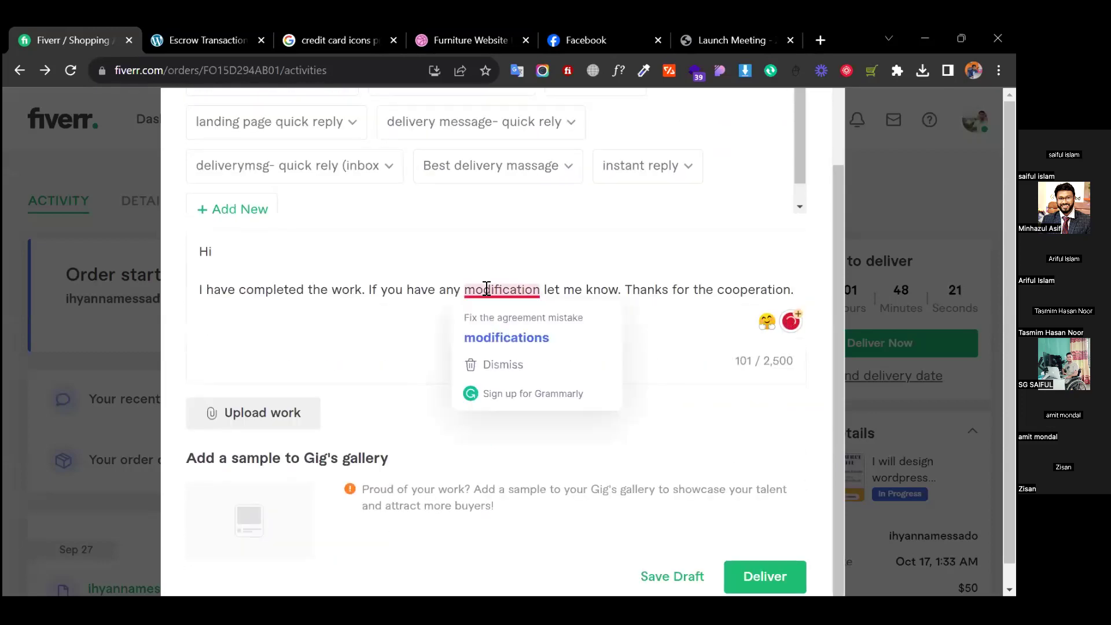
pyautogui.click(507, 337)
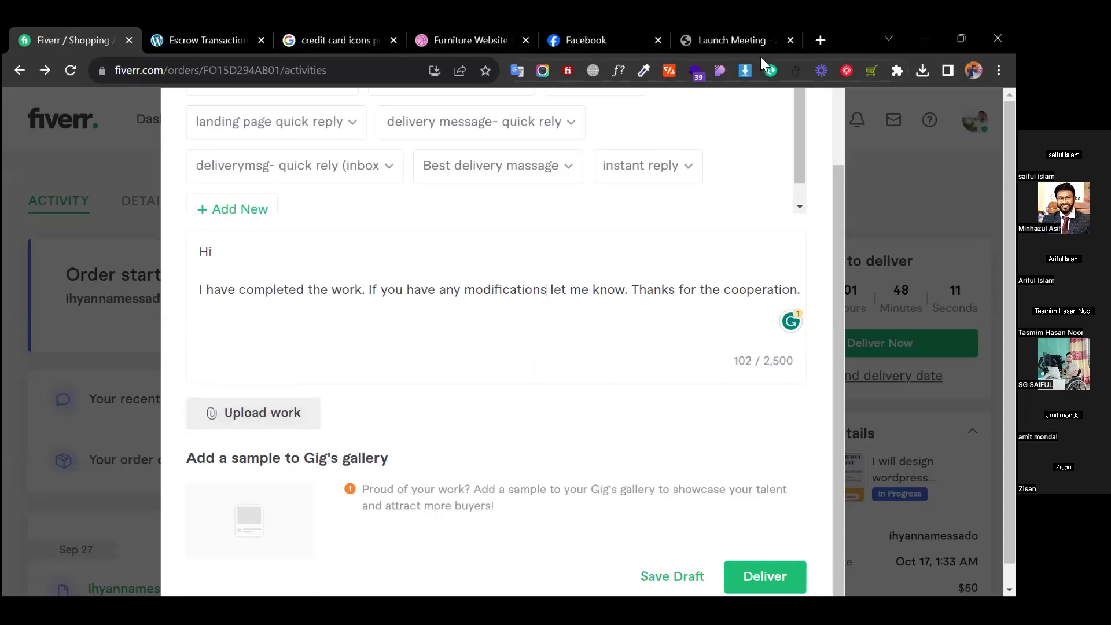
# Switch to the Crypto Escrow website and open its home page.
pyautogui.click(722, 44)
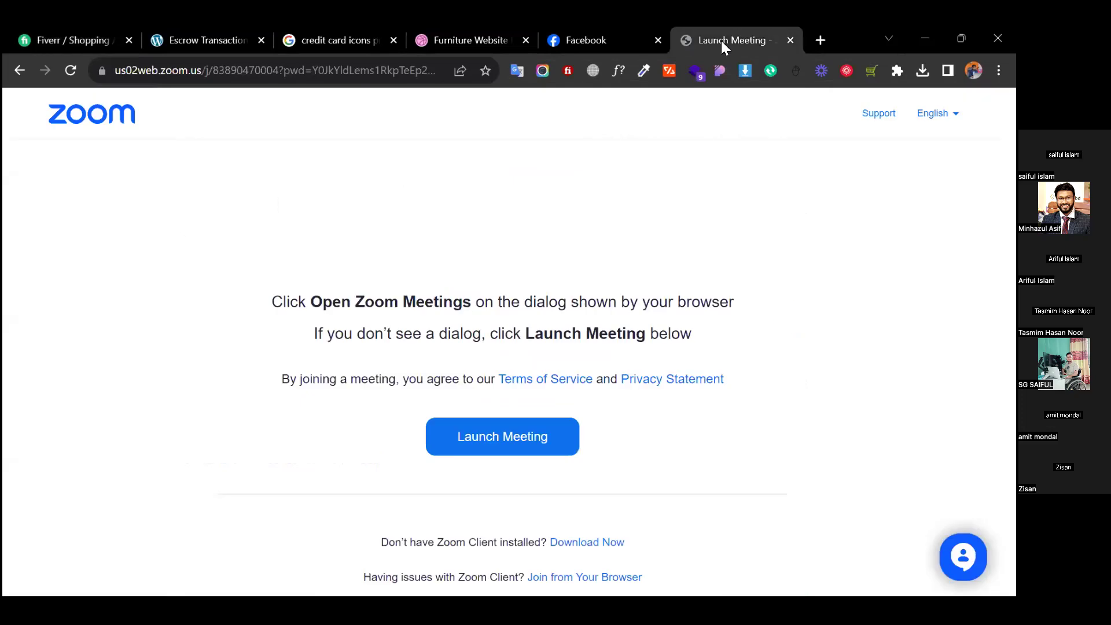
pyautogui.click(202, 38)
pyautogui.scroll(2, 415, 341)
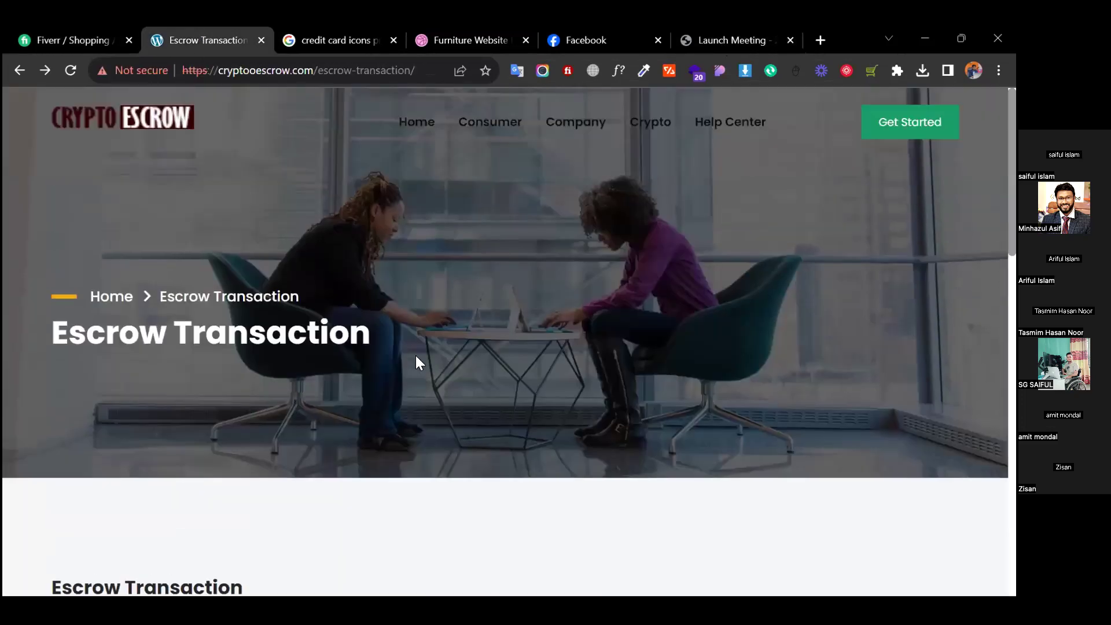
pyautogui.click(420, 130)
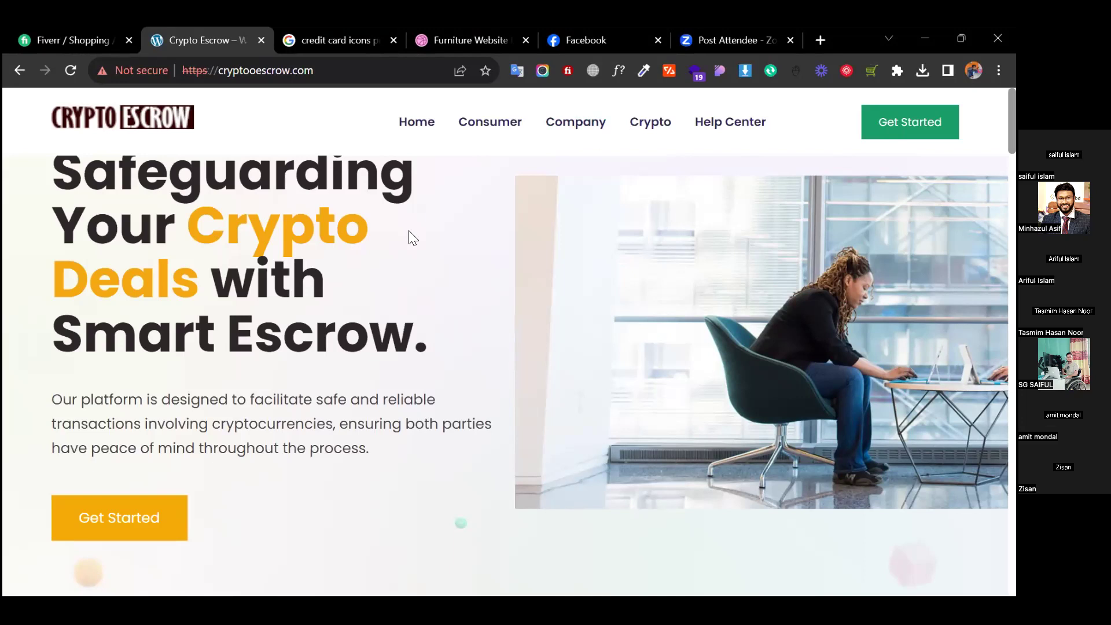
# Capture a selected-area screenshot of the Crypto Escrow home page, covering the header and hero section across the full page width.
pyautogui.click(525, 73)
pyautogui.click(542, 70)
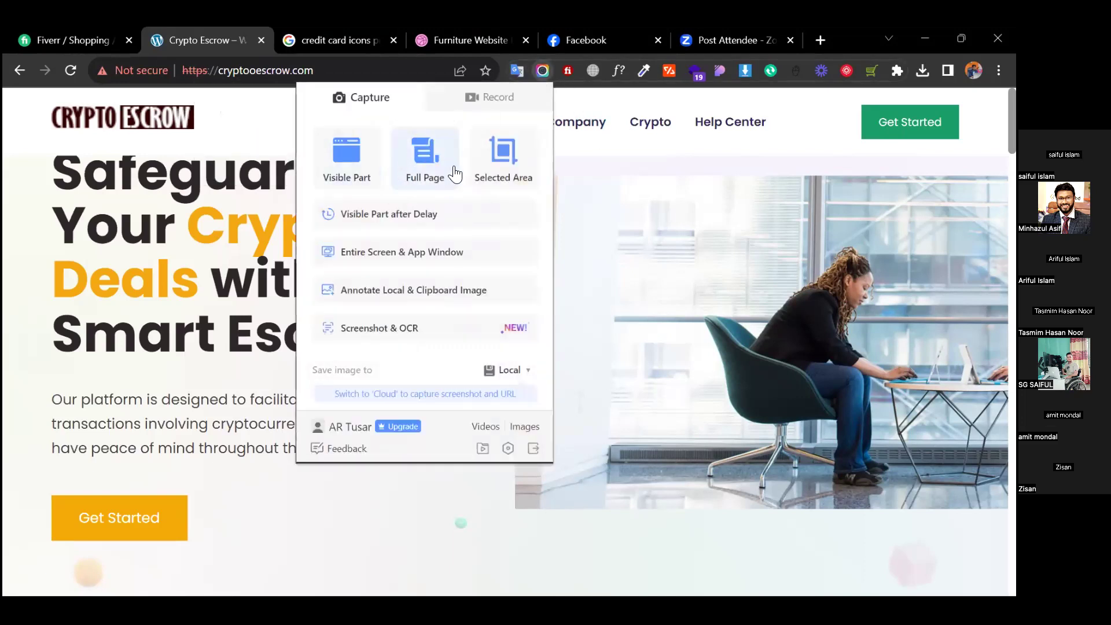
pyautogui.click(504, 154)
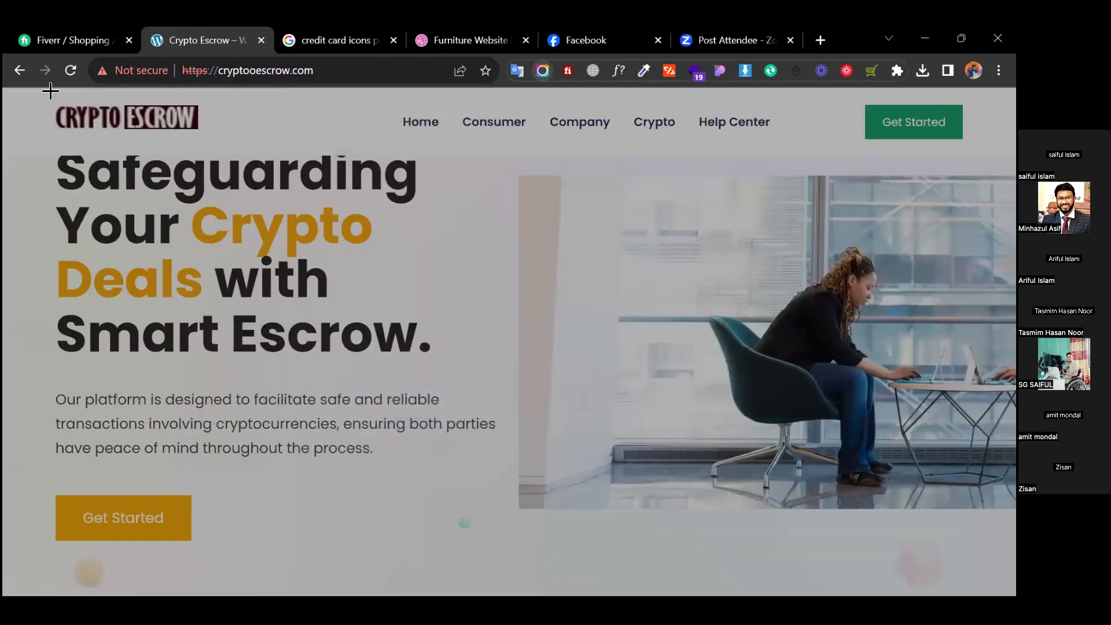
pyautogui.moveTo(5, 90); pyautogui.dragTo(1012, 486)
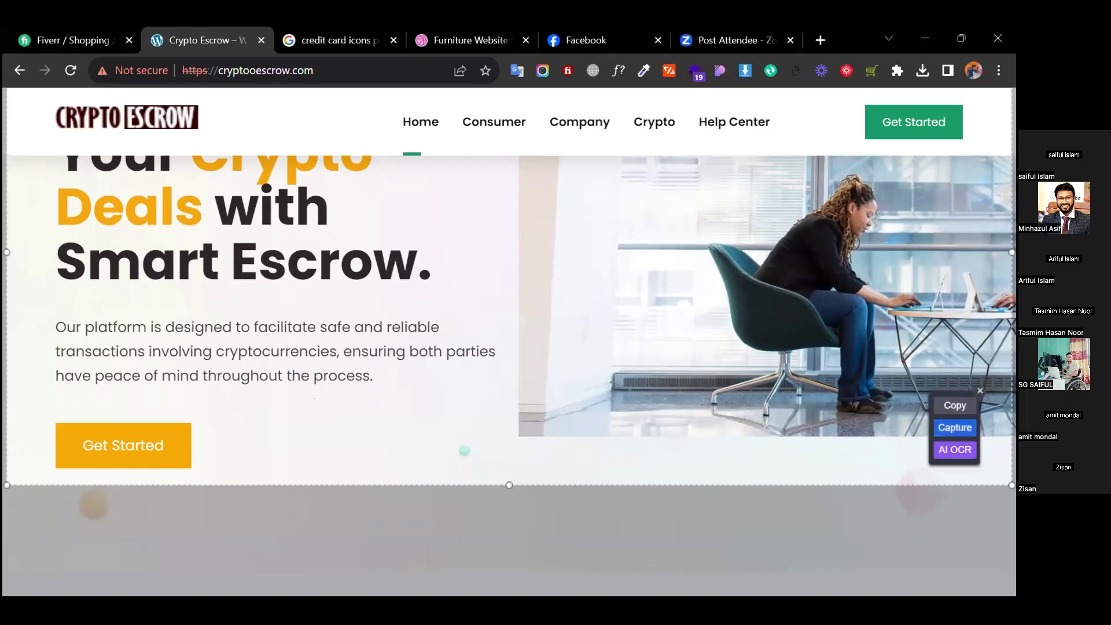
pyautogui.click(955, 427)
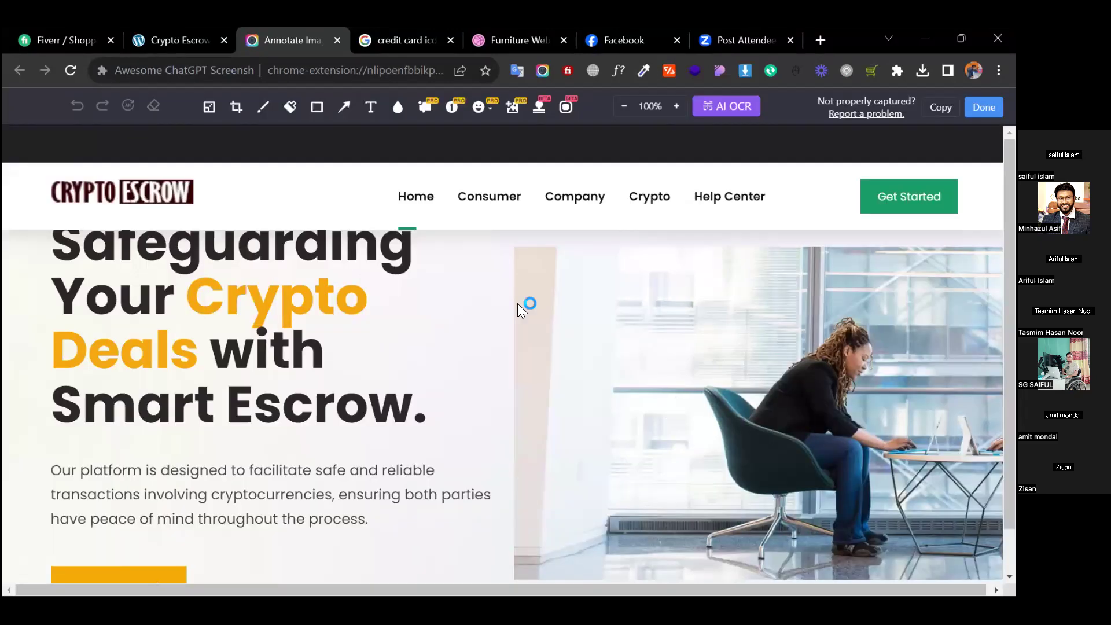
# Finish the screenshot without annotations and download it to Downloads as a PNG named "client work".
pyautogui.click(984, 107)
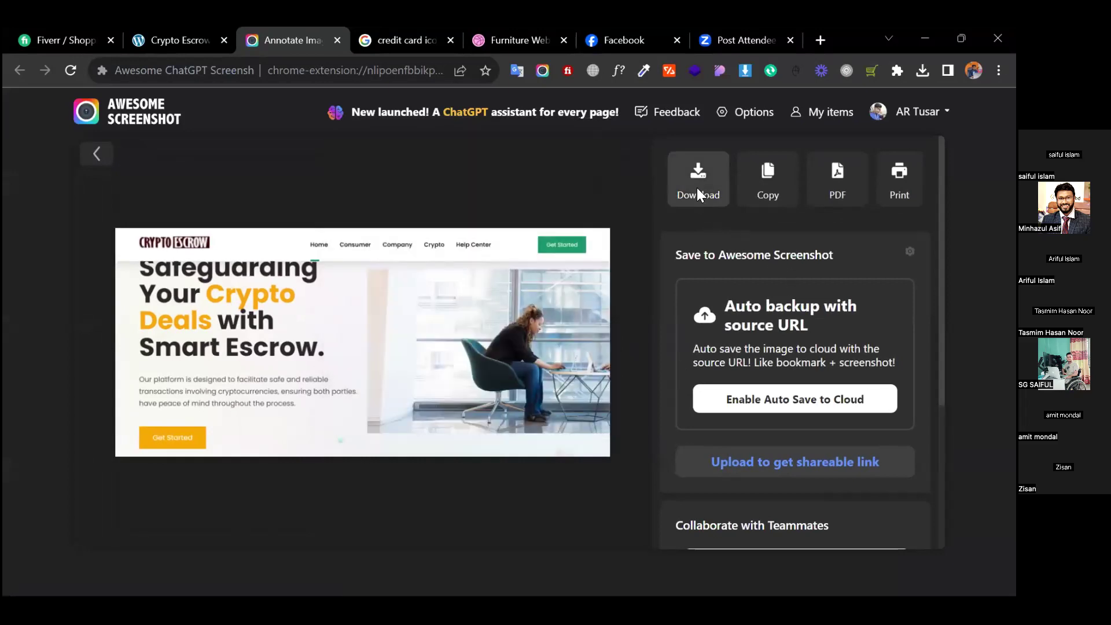
pyautogui.click(697, 188)
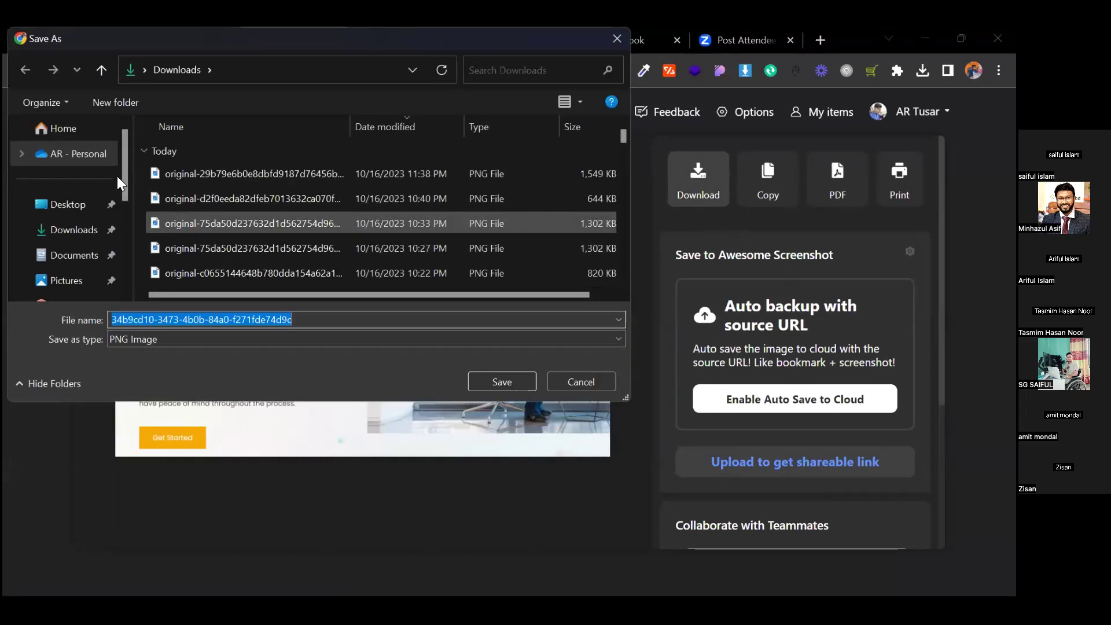
pyautogui.write('client work')
pyautogui.press('Return')
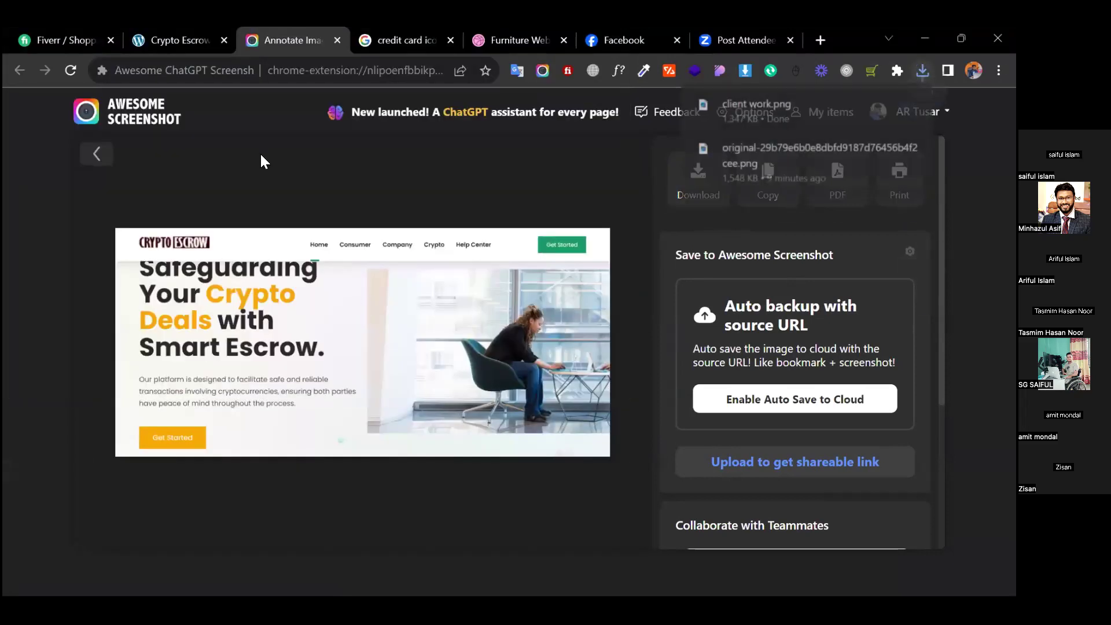
# Return to the Fiverr delivery form and attach the "client work" image from Downloads as the uploaded work.
pyautogui.click(80, 40)
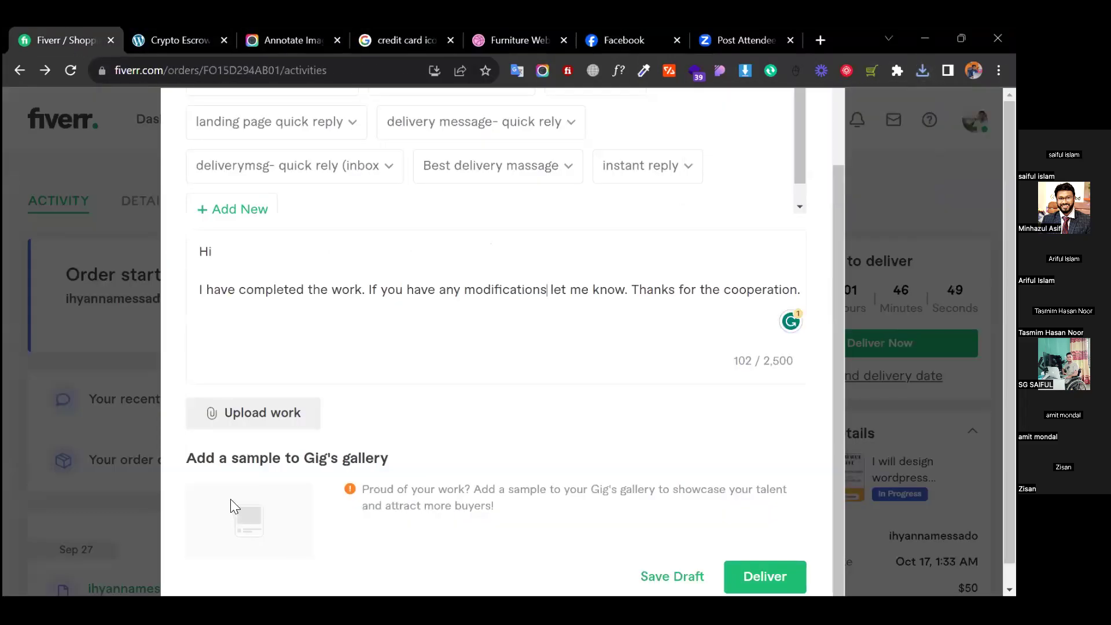
pyautogui.click(224, 413)
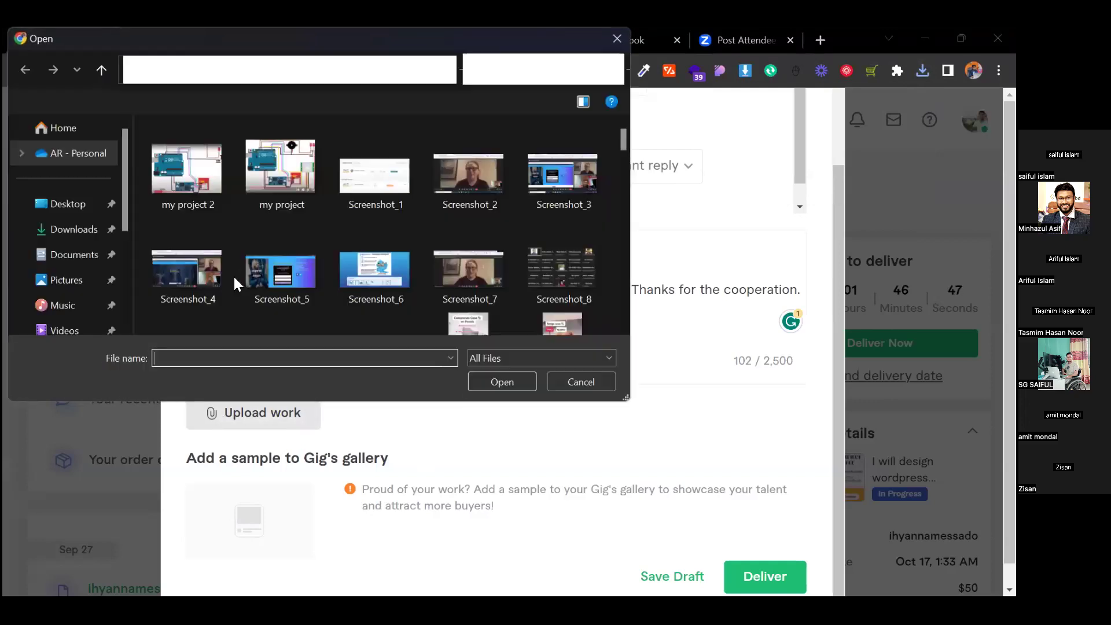
pyautogui.click(67, 230)
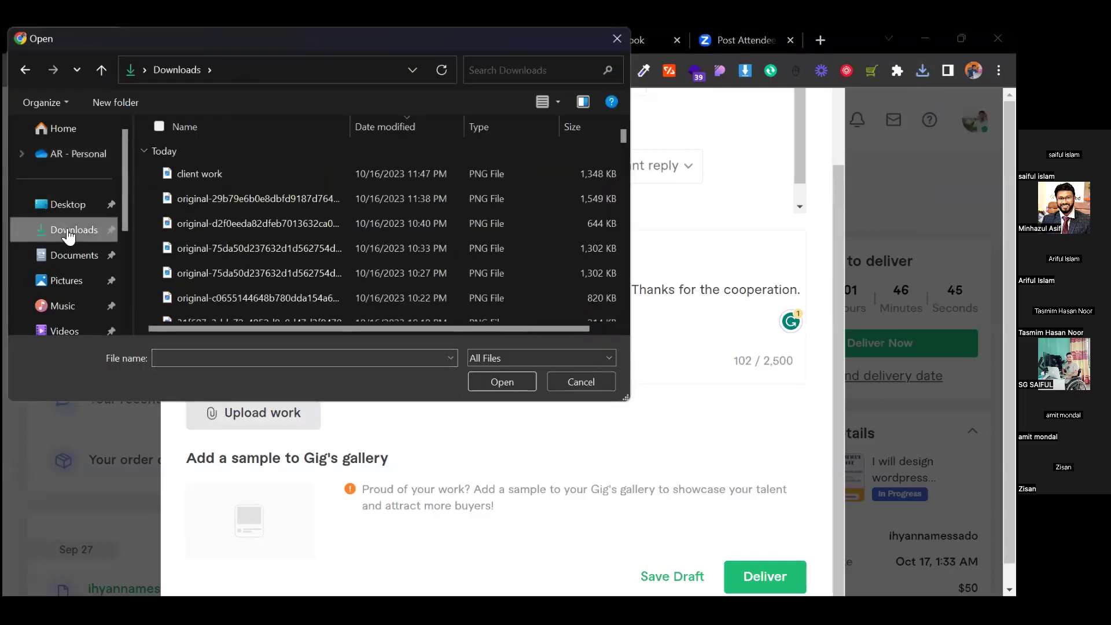
pyautogui.doubleClick(200, 175)
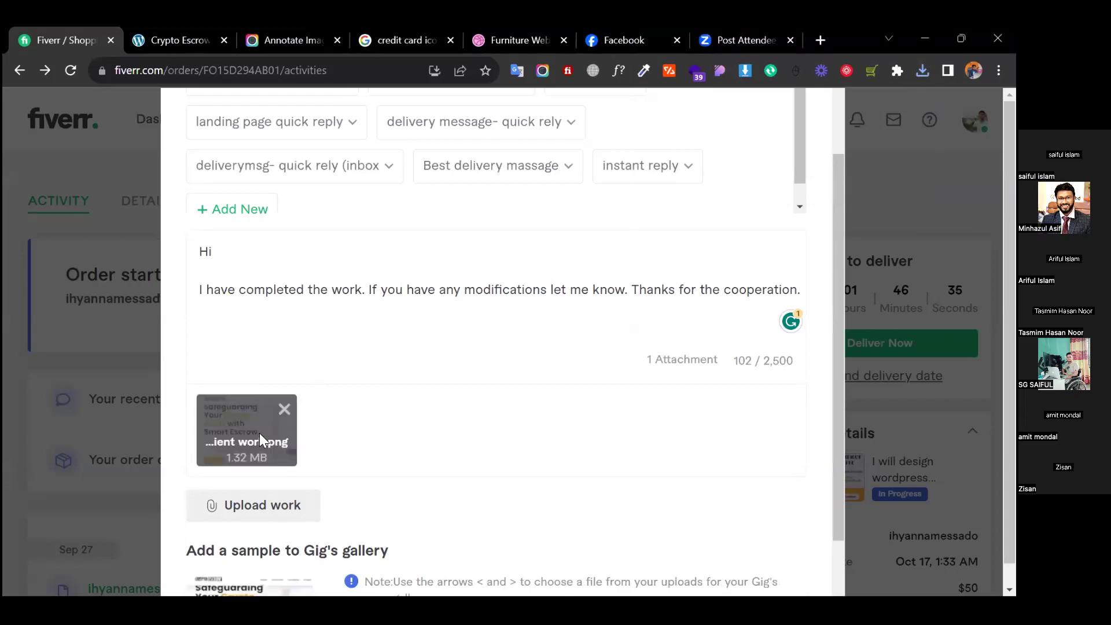
# Review the gallery sample, attachment and delivery description, and close the delivery form without submitting it.
pyautogui.scroll(-2, 444, 426)
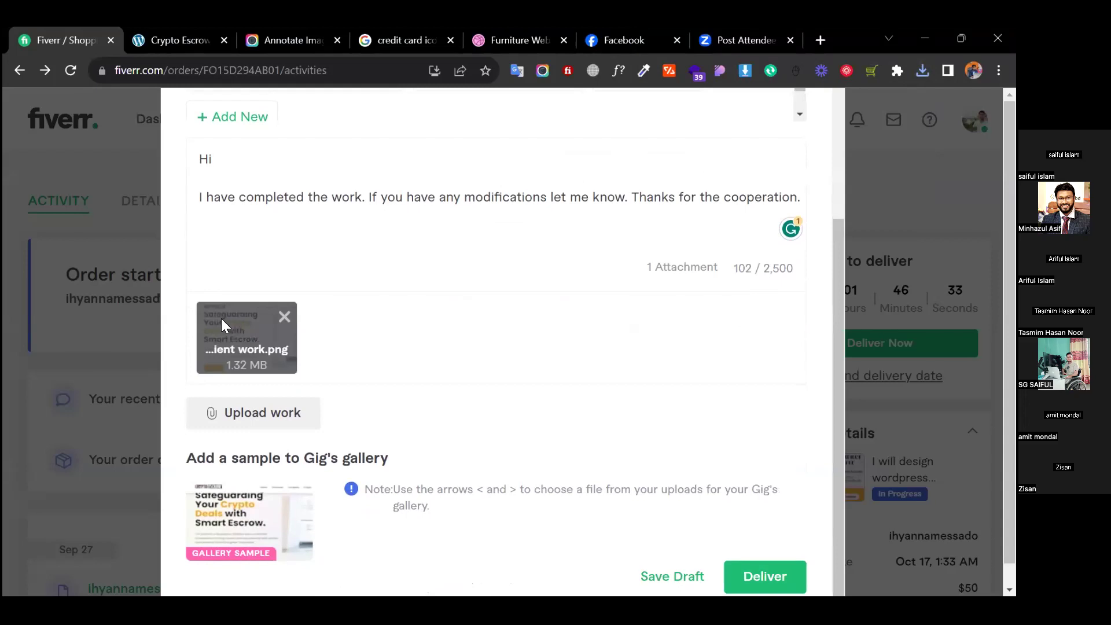
pyautogui.scroll(4, 563, 328)
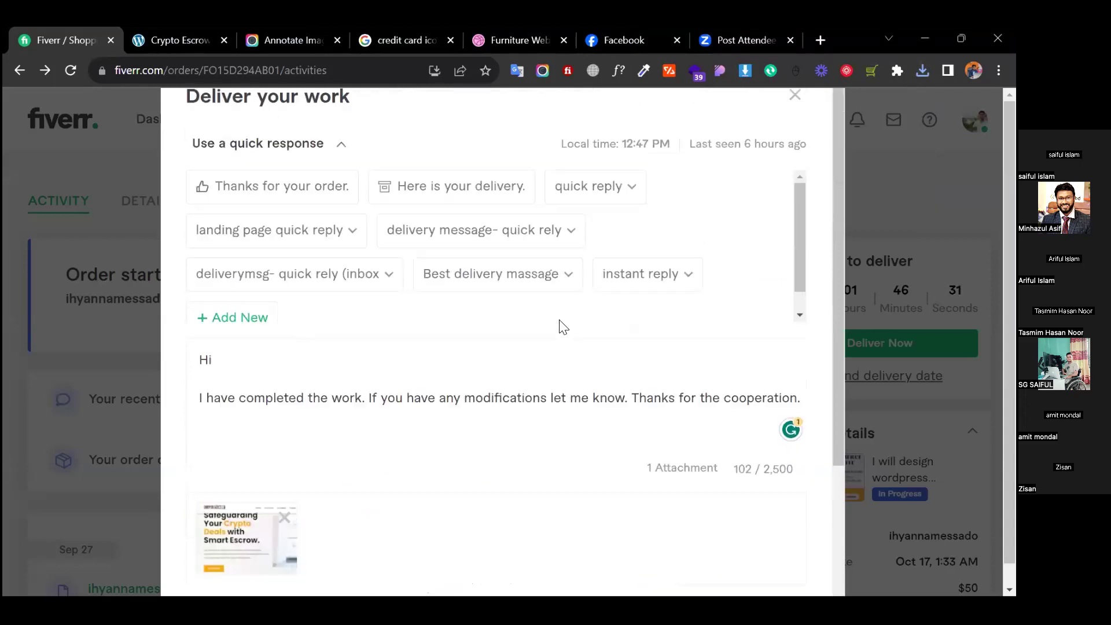
pyautogui.doubleClick(427, 398)
pyautogui.click(548, 404)
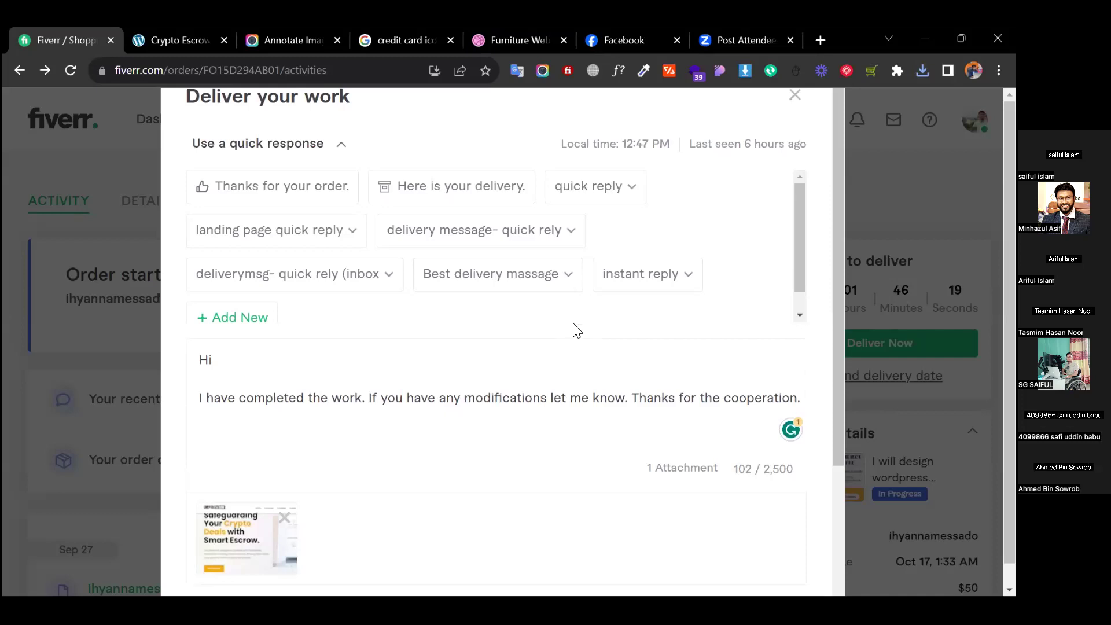
pyautogui.tripleClick(474, 396)
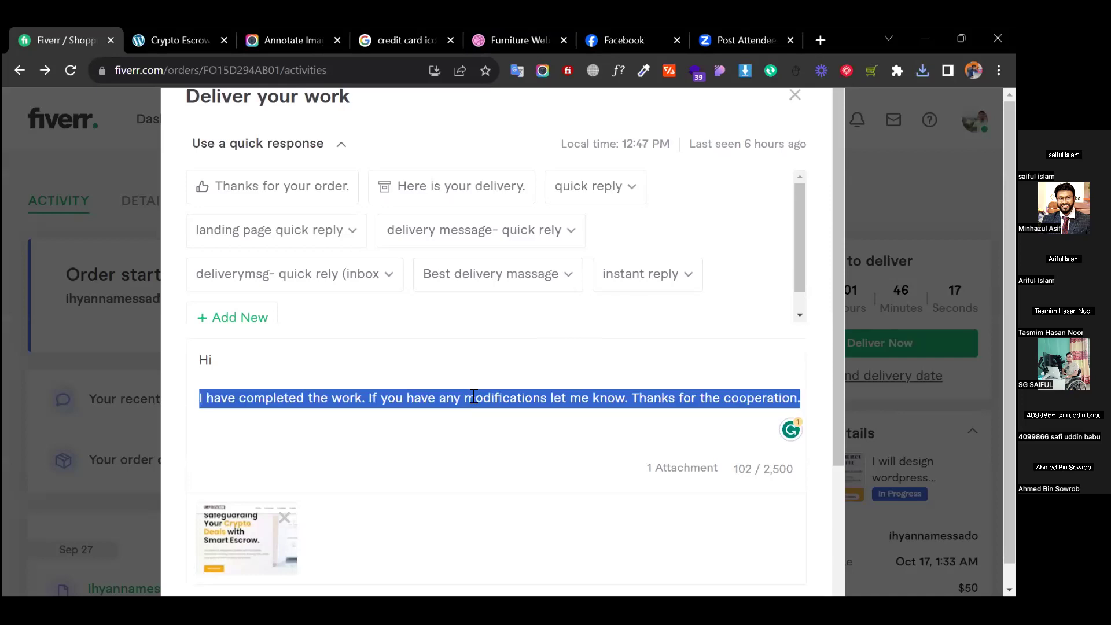
pyautogui.click(438, 422)
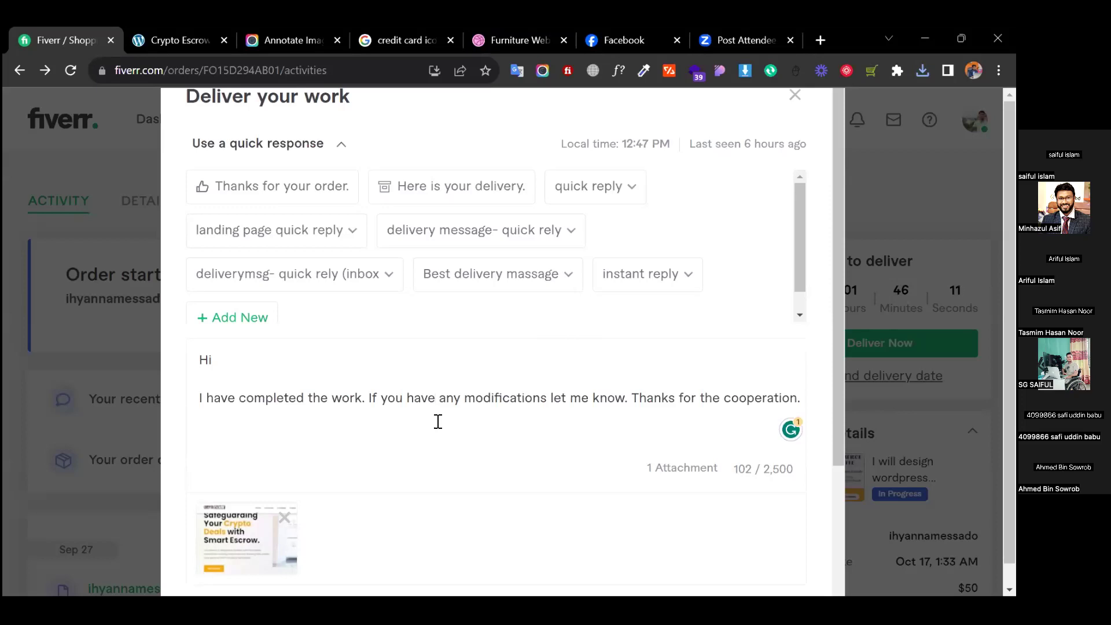
pyautogui.click(794, 96)
# Look through the order's activity page, from the delivery countdown to the message area and the inbox conversation link.
pyautogui.scroll(-20, 415, 384)
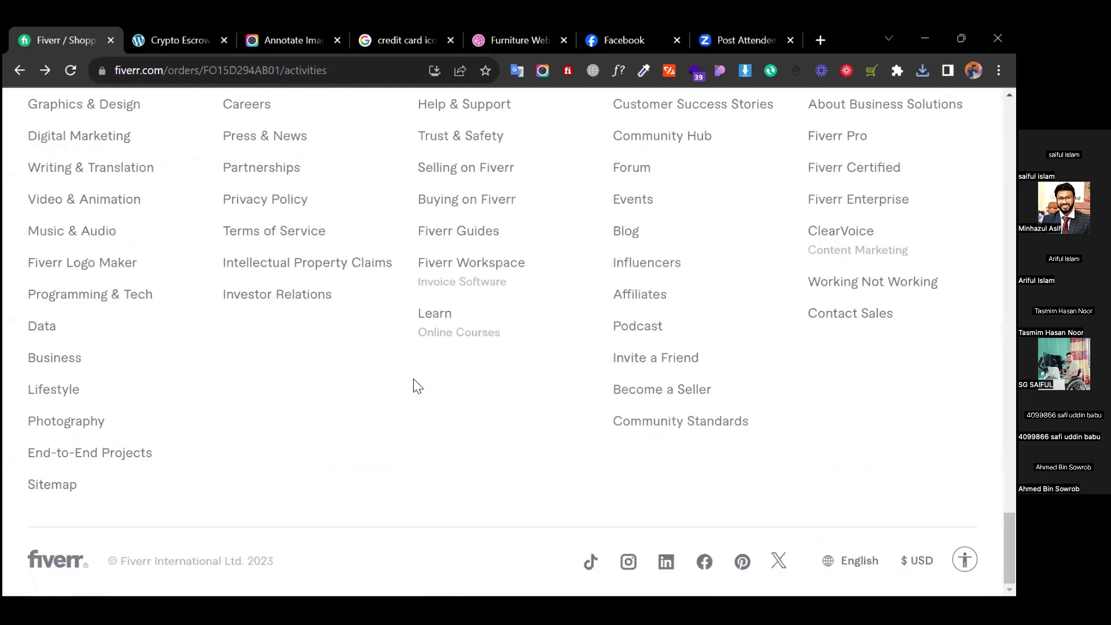
pyautogui.scroll(20, 415, 384)
pyautogui.scroll(-19, 414, 384)
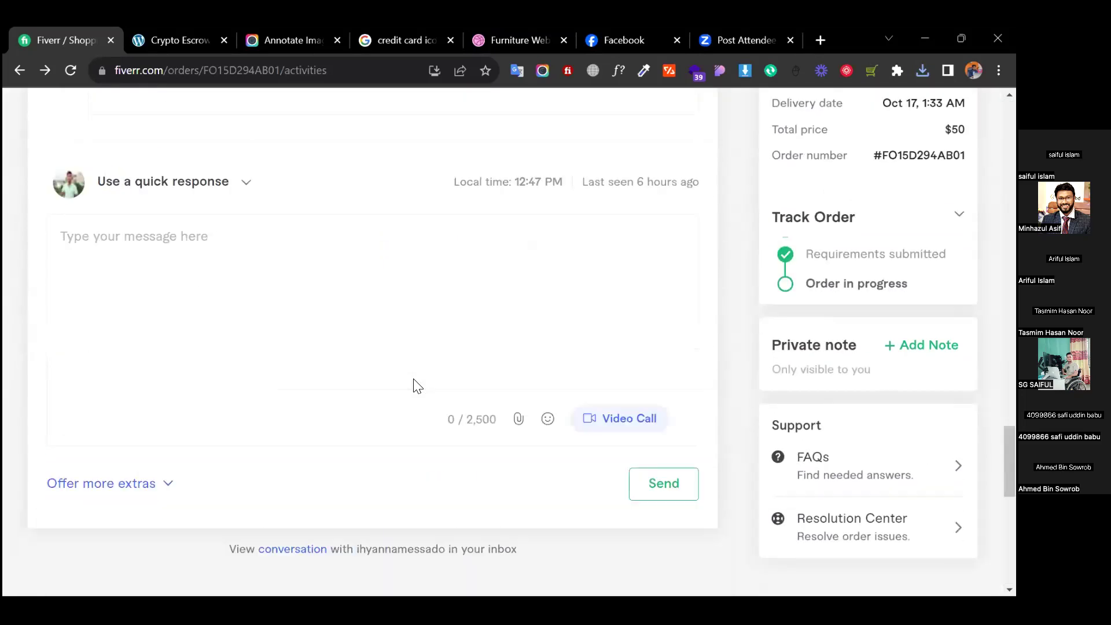
pyautogui.scroll(20, 415, 384)
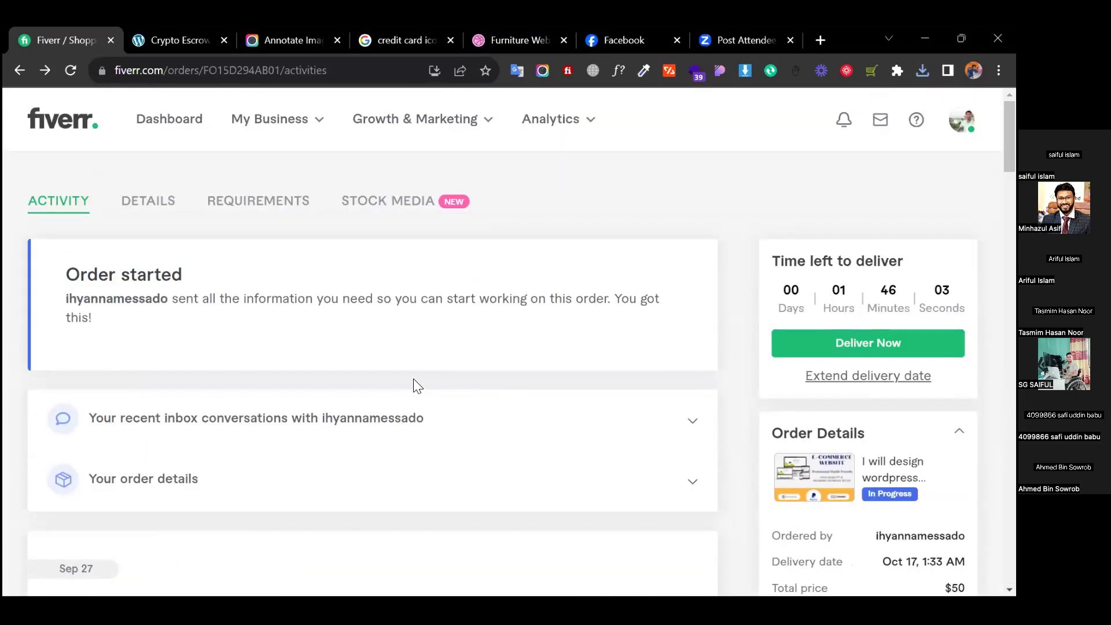
pyautogui.scroll(-15, 414, 385)
pyautogui.scroll(-5, 415, 387)
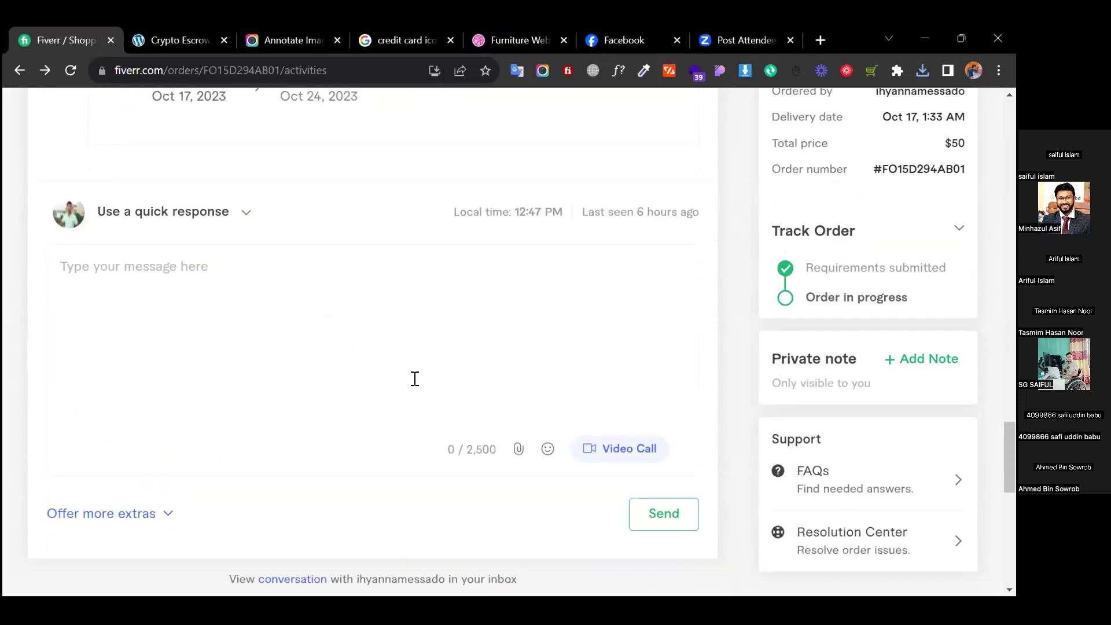
pyautogui.scroll(-8, 414, 379)
pyautogui.scroll(12, 422, 393)
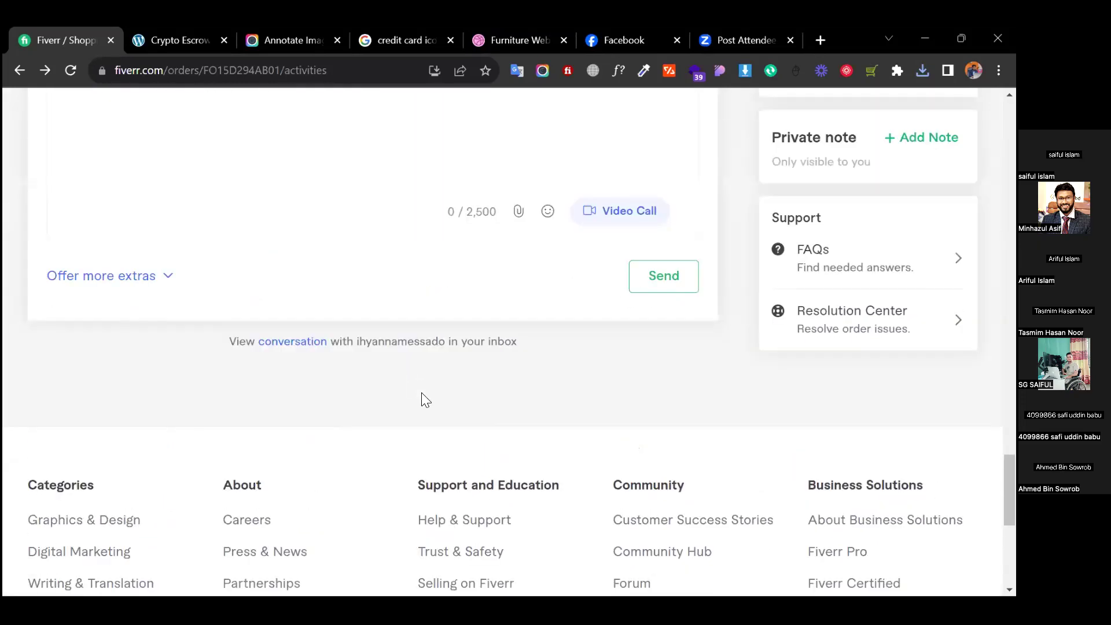
pyautogui.scroll(-10, 579, 271)
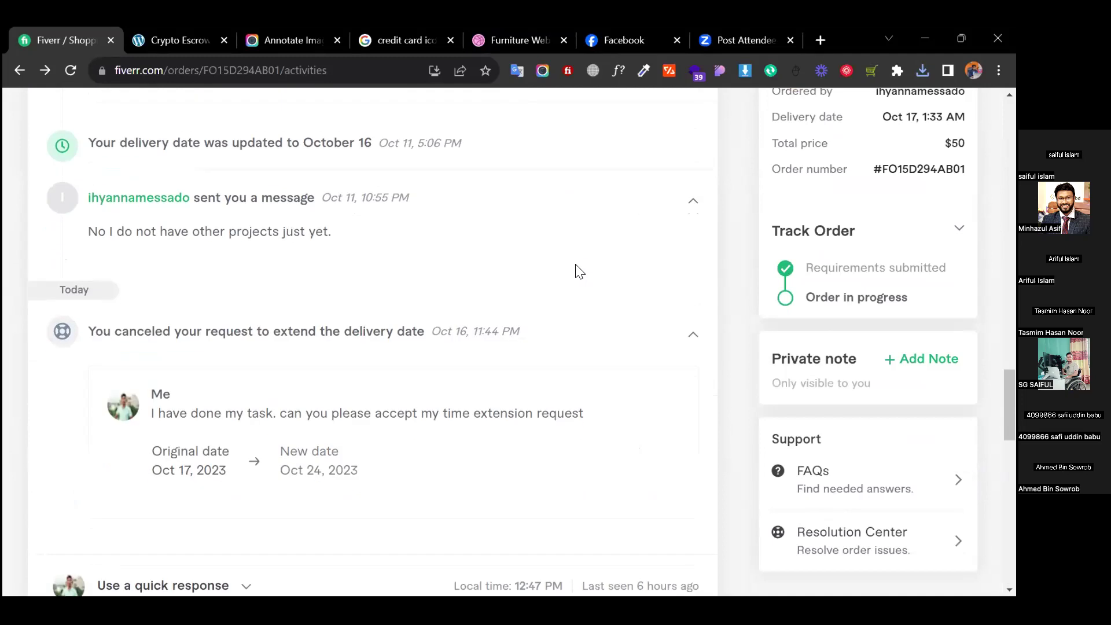
pyautogui.scroll(-8, 579, 271)
pyautogui.scroll(5, 576, 268)
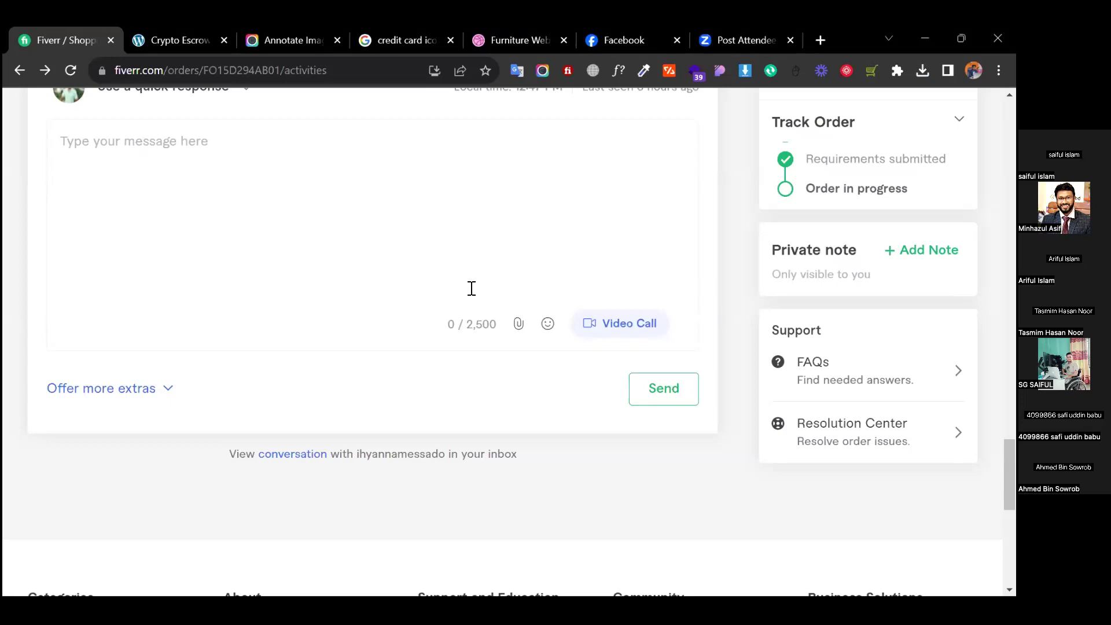
# Open the buyer's inbox conversation and draft "I have delivered the work. Please share your opinion about my work. This will help my account to grow.".
pyautogui.click(293, 453)
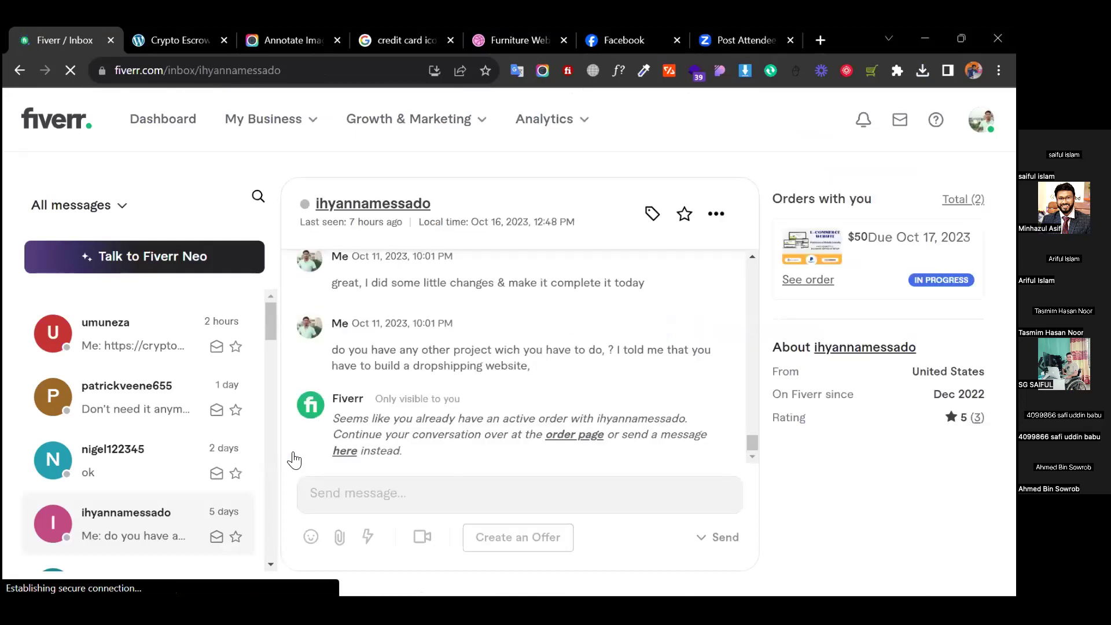
pyautogui.click(345, 451)
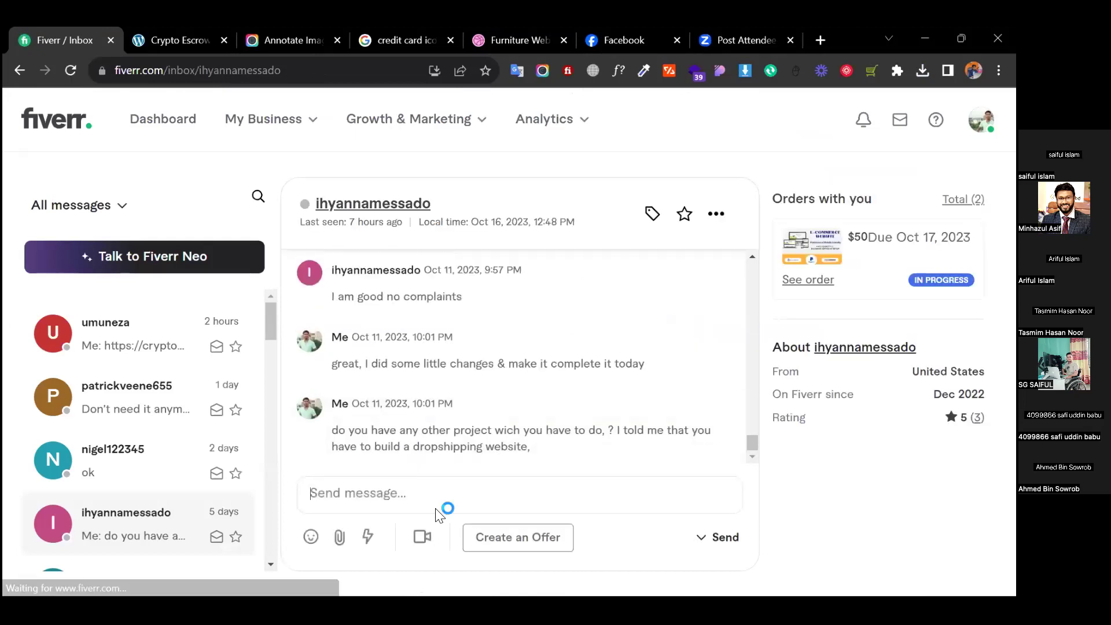
pyautogui.write('I have delivered the work.')
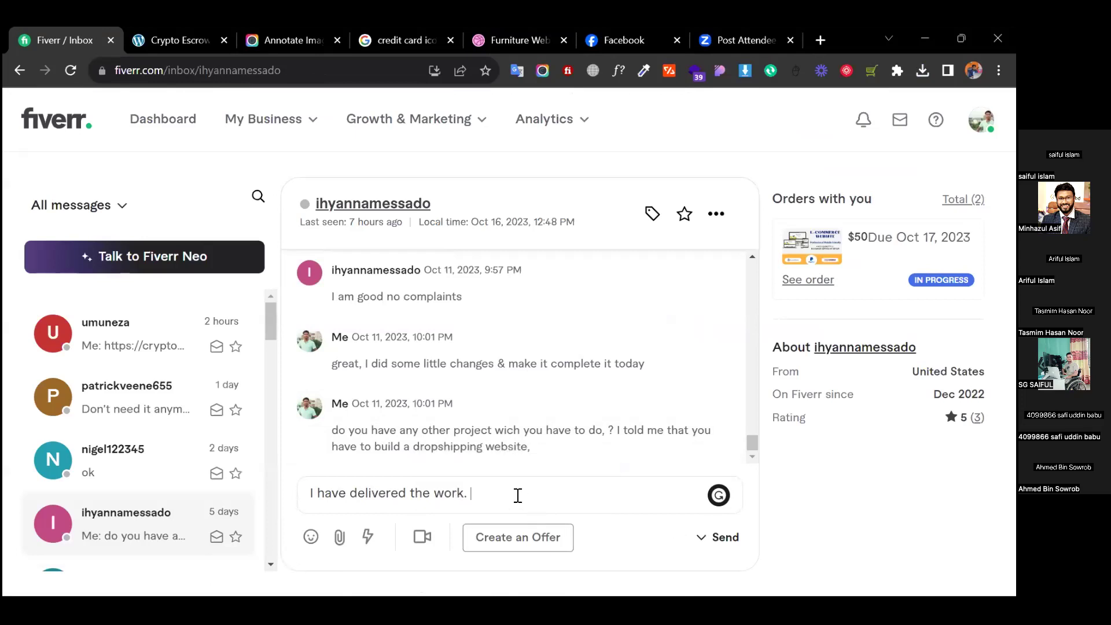
pyautogui.write(' Please share your op')
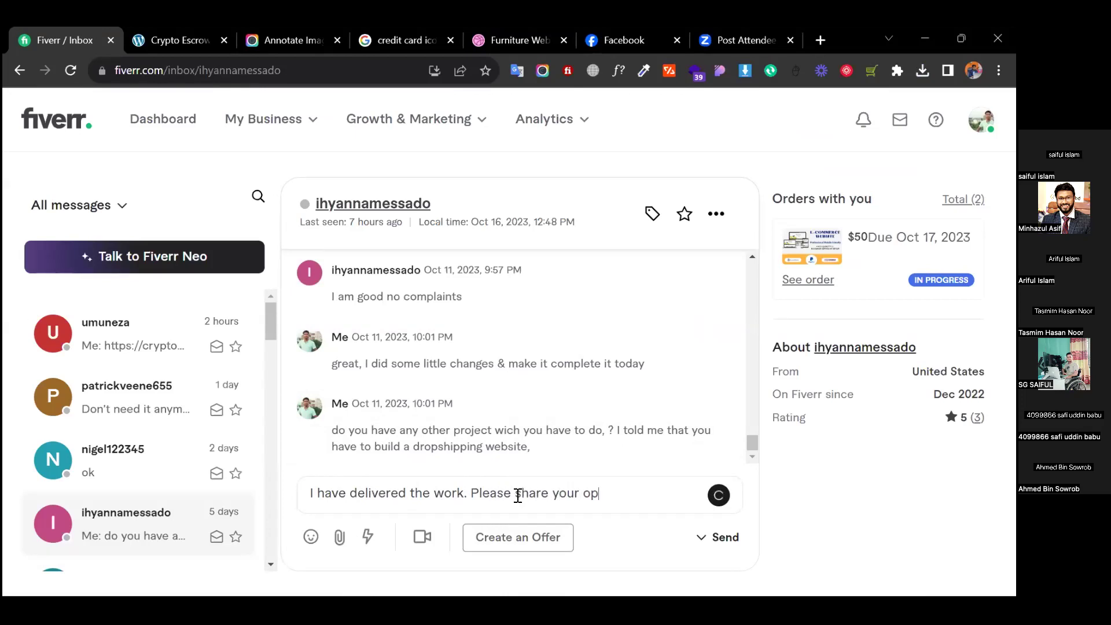
pyautogui.write('inion abou')
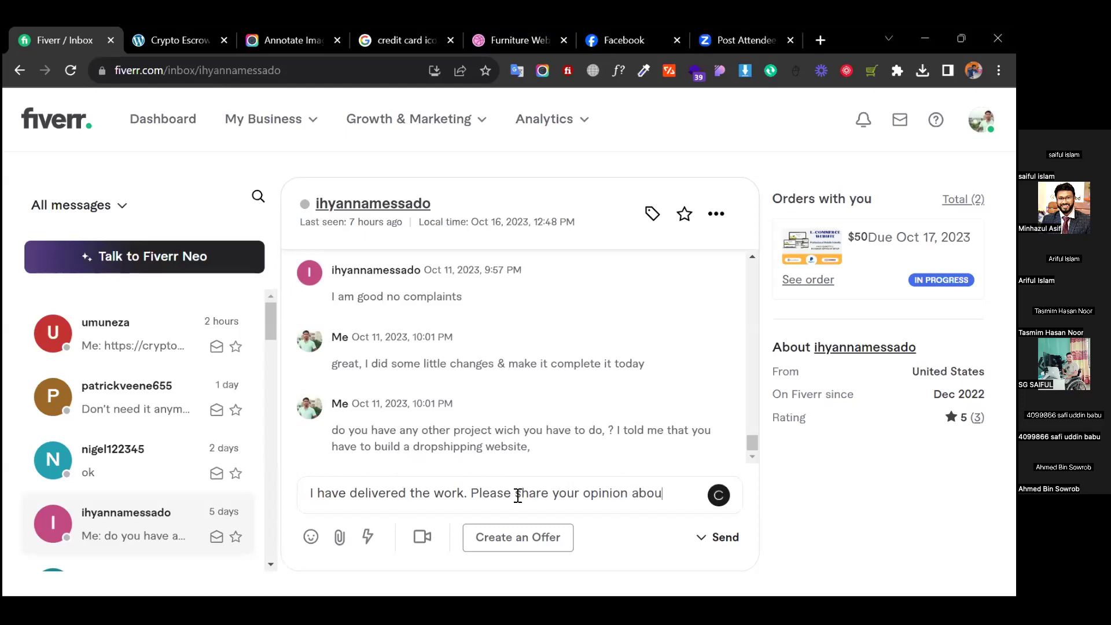
pyautogui.write('t my work')
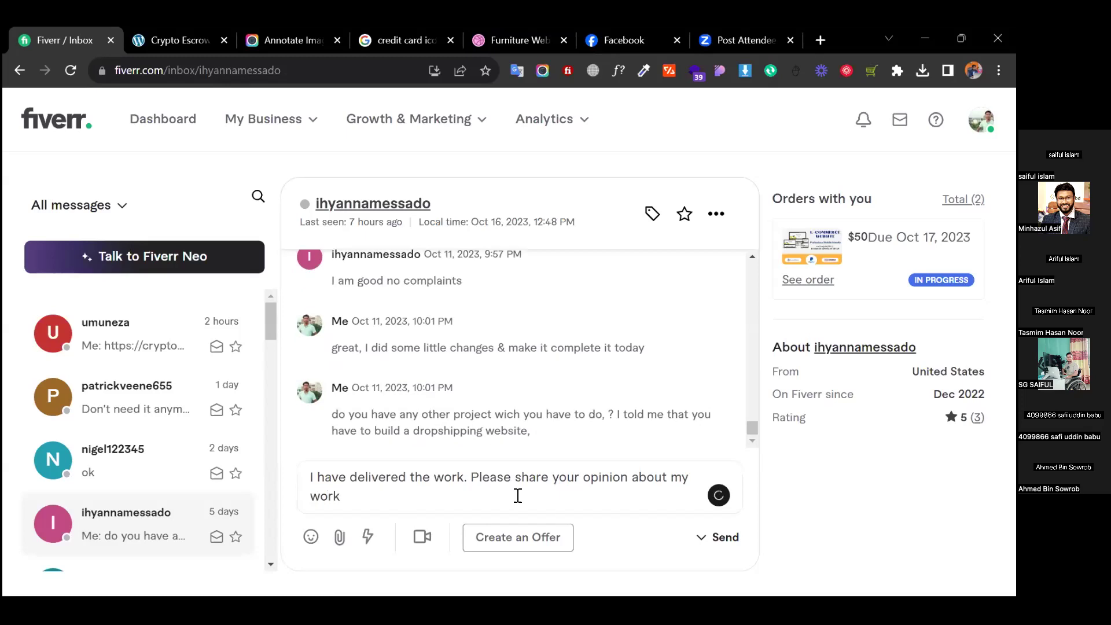
pyautogui.write('. This will help my account ')
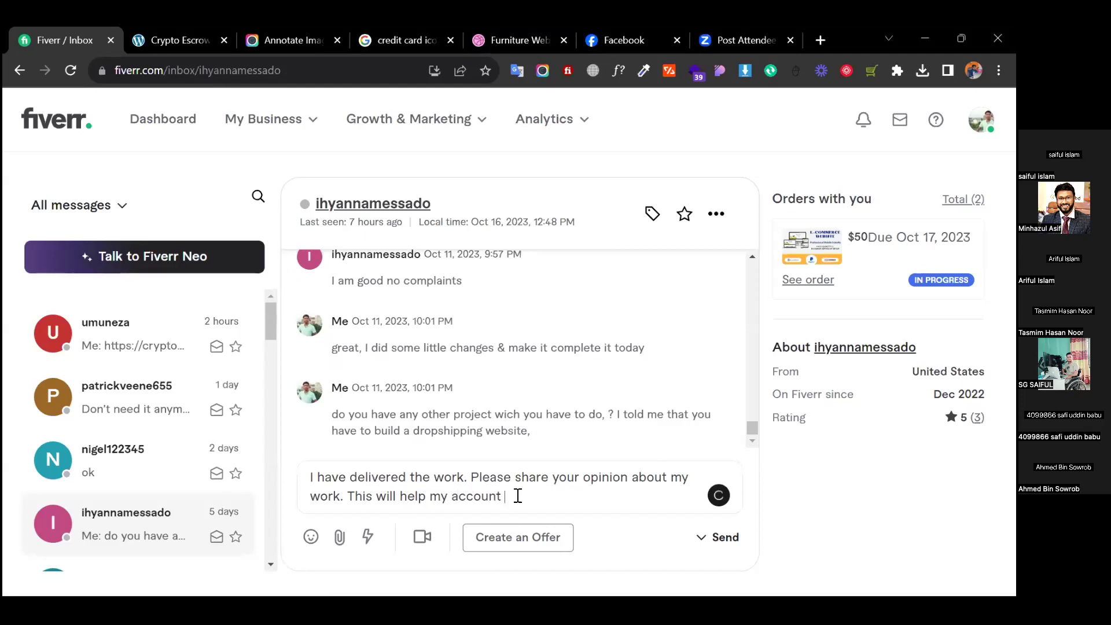
pyautogui.write('to grow.')
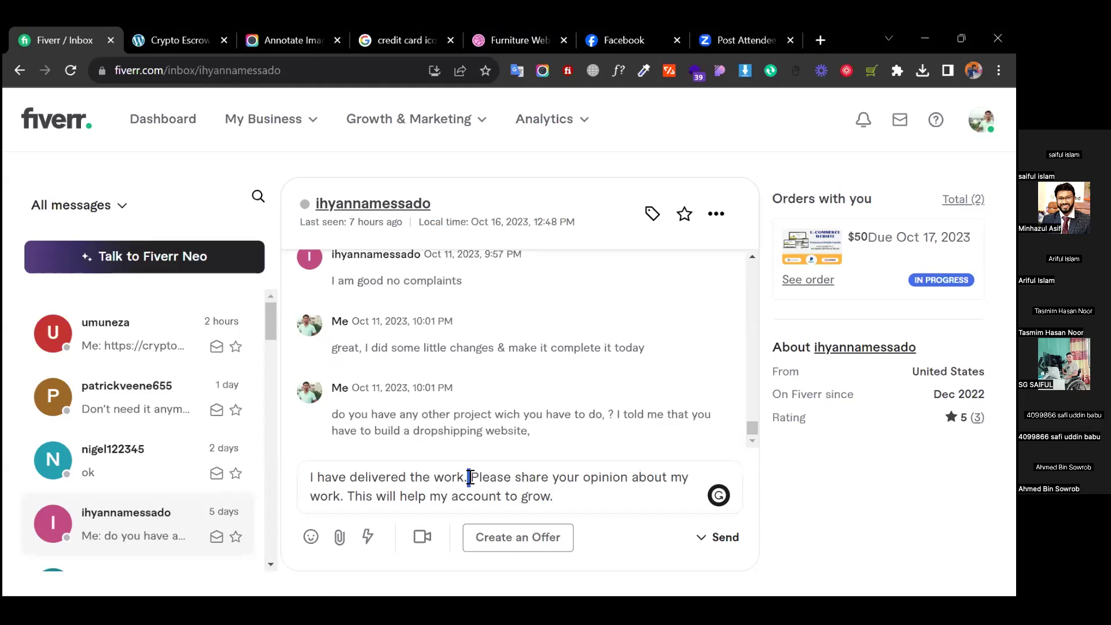
pyautogui.moveTo(470, 477); pyautogui.dragTo(662, 483)
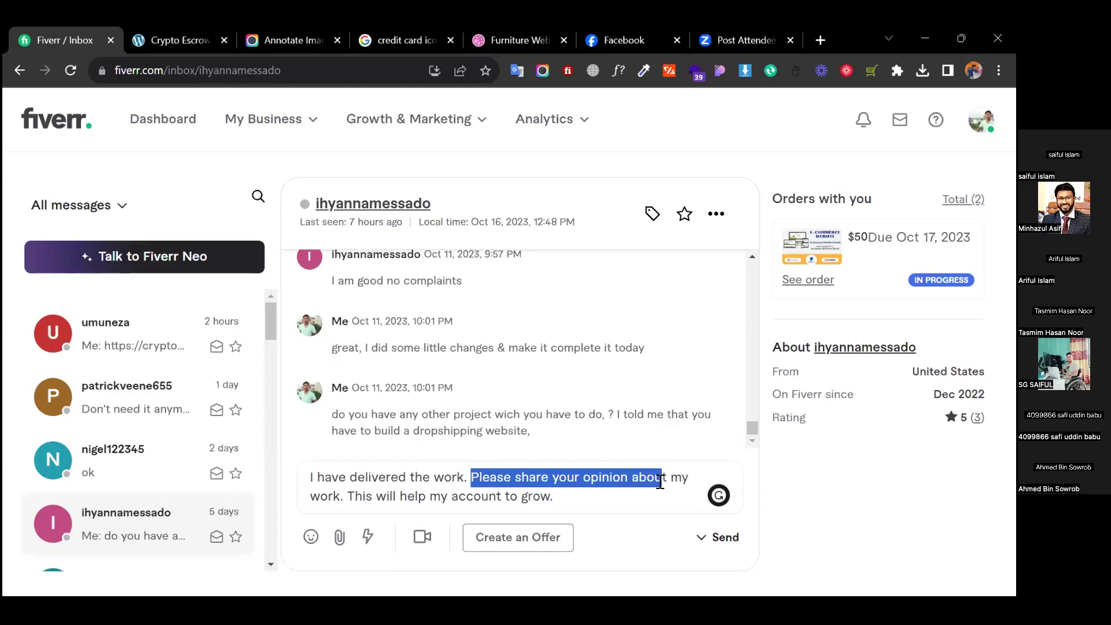
pyautogui.click(582, 498)
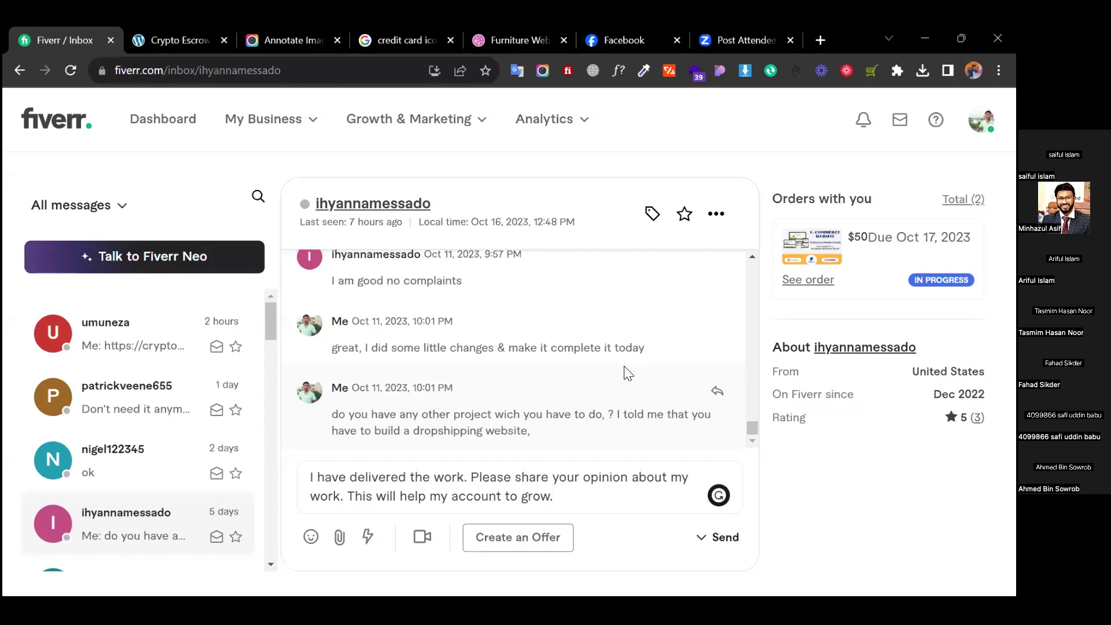
# Return to the order's activity page and start a delivery date extension request of 1 day, to Oct 18, 2023.
pyautogui.click(152, 123)
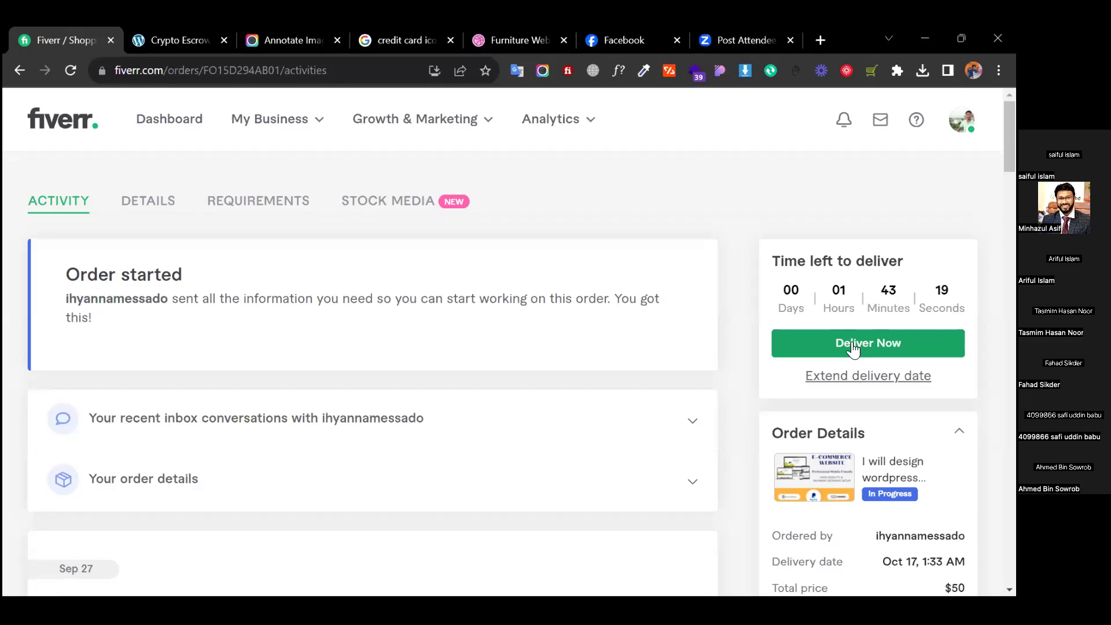
pyautogui.click(882, 380)
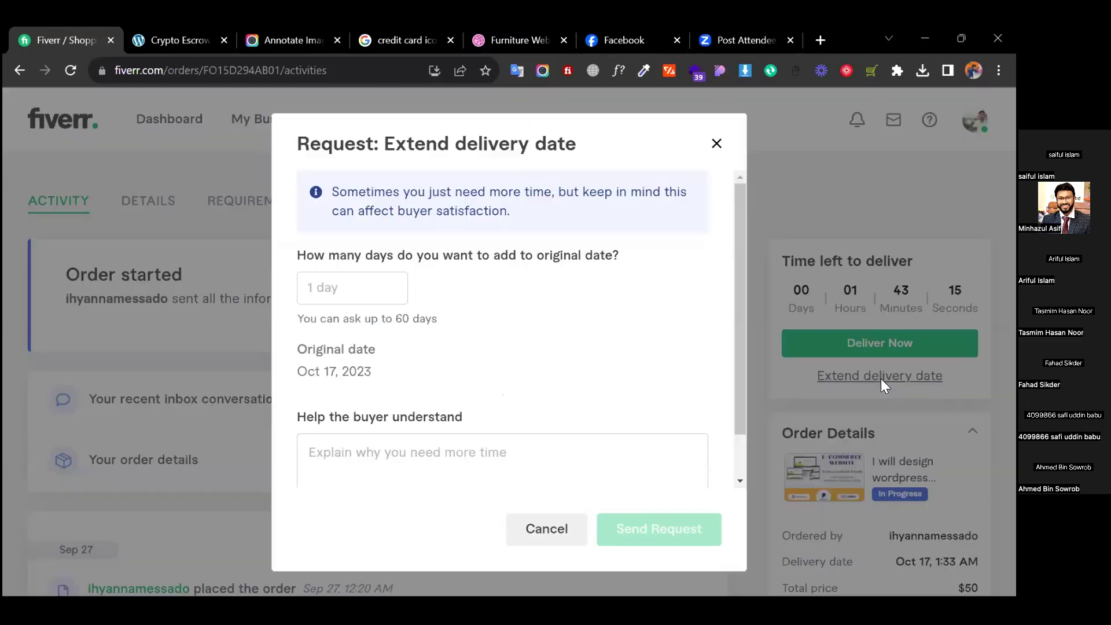
pyautogui.click(881, 379)
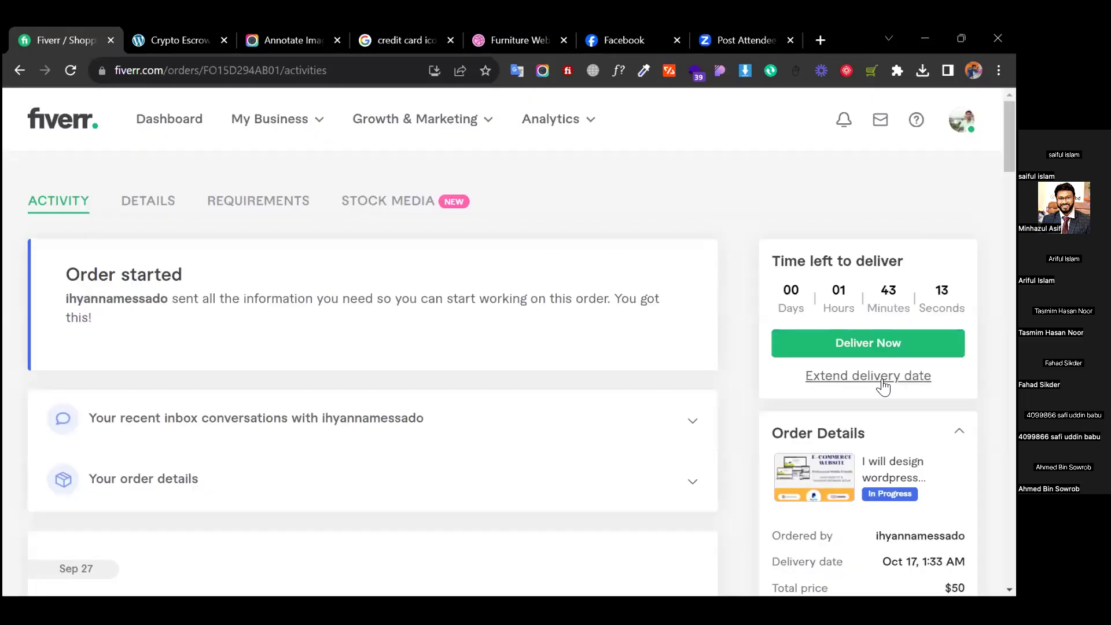
pyautogui.click(863, 376)
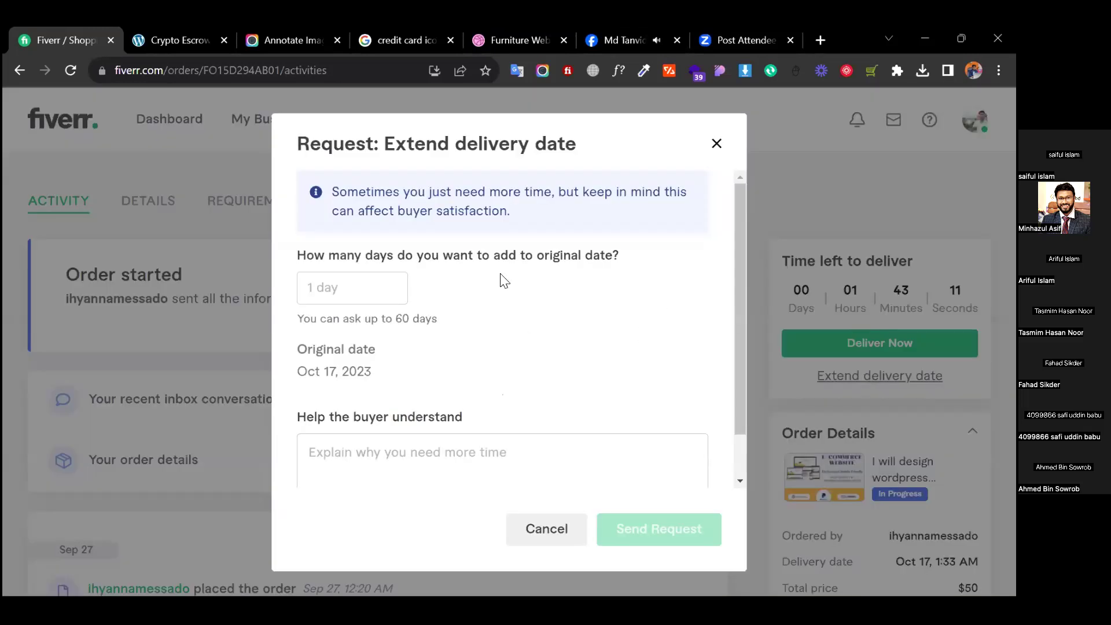
pyautogui.click(333, 298)
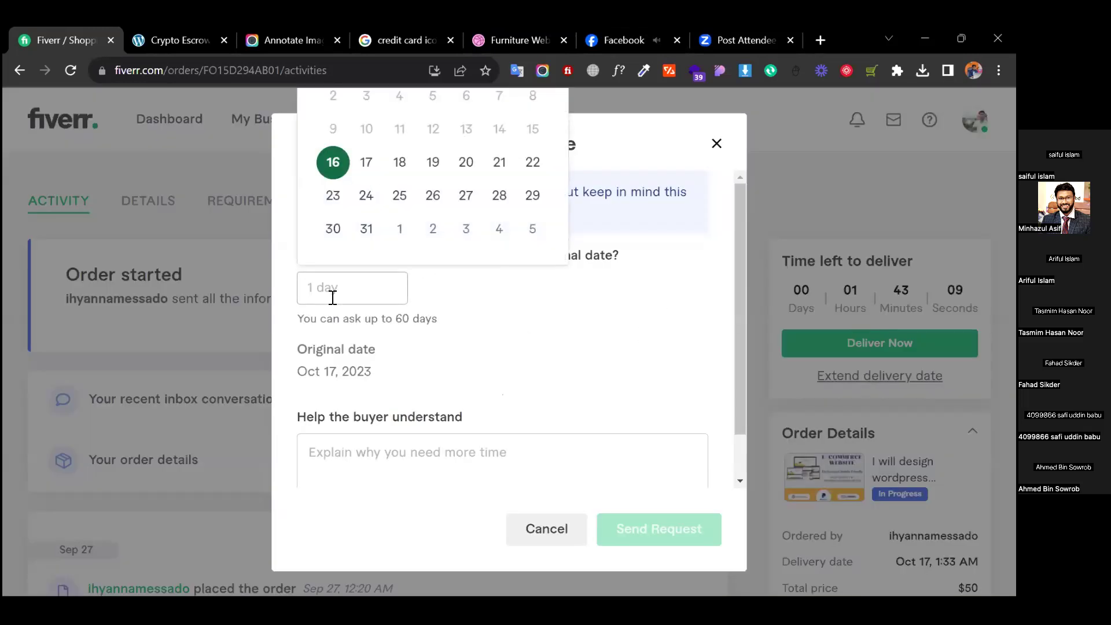
pyautogui.click(400, 163)
pyautogui.click(570, 348)
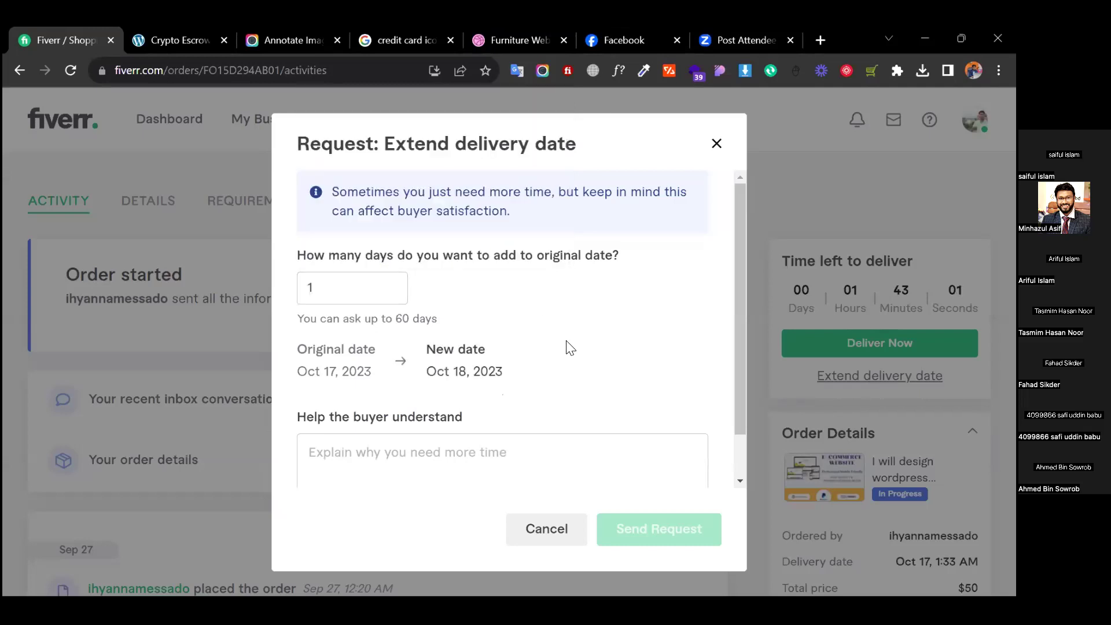
# Enter the extension request's explanation "As you have revisions please allow me 1 more day to complete the job.".
pyautogui.click(434, 458)
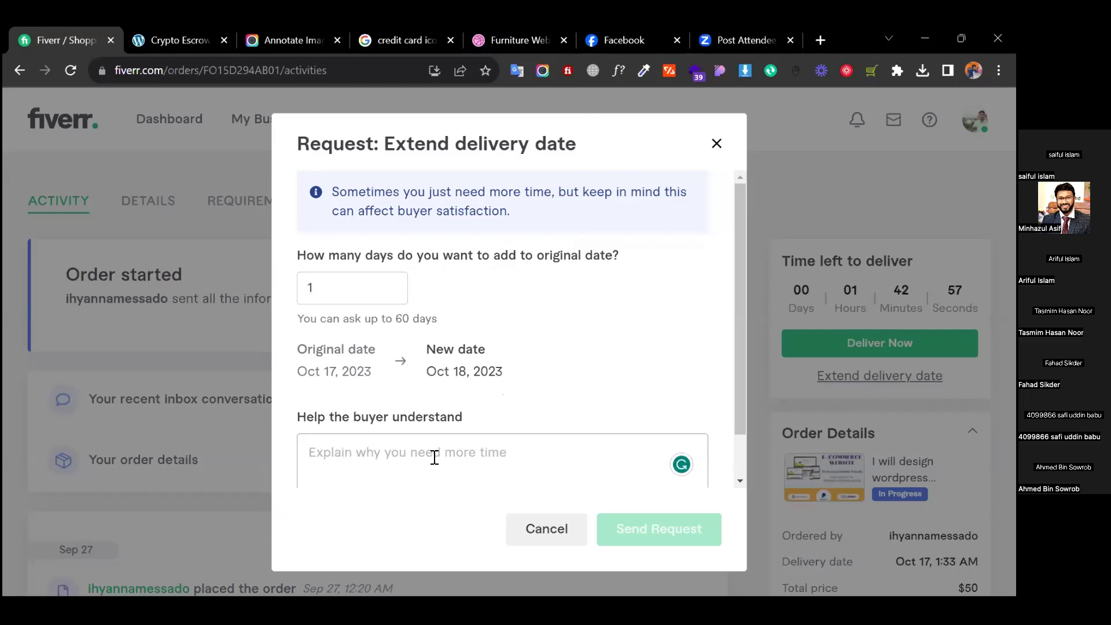
pyautogui.write('As you h')
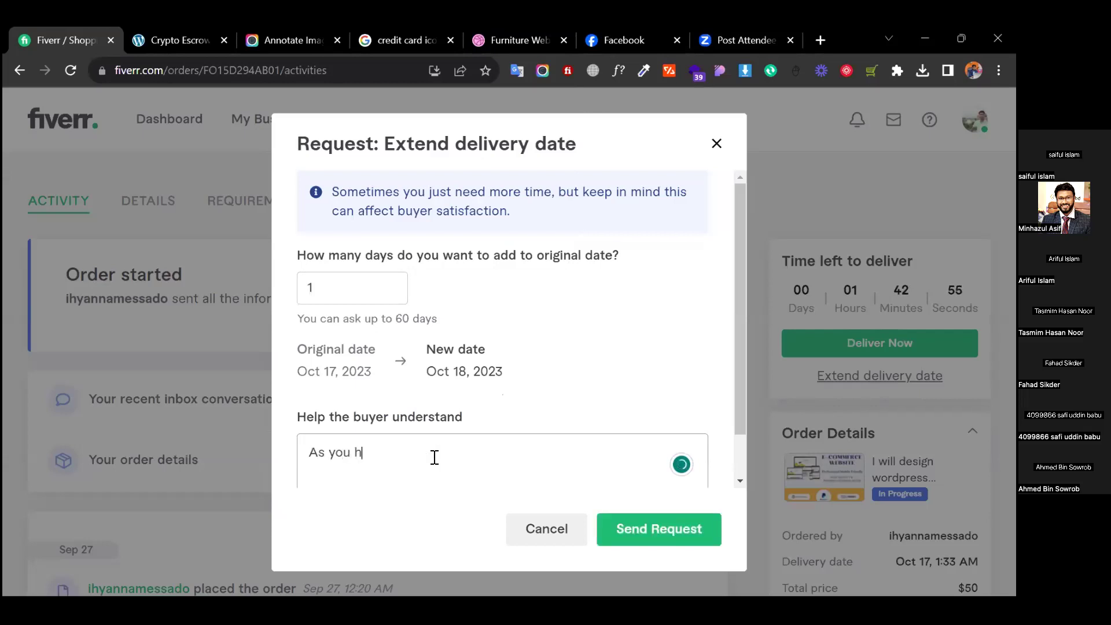
pyautogui.write('ave revisions')
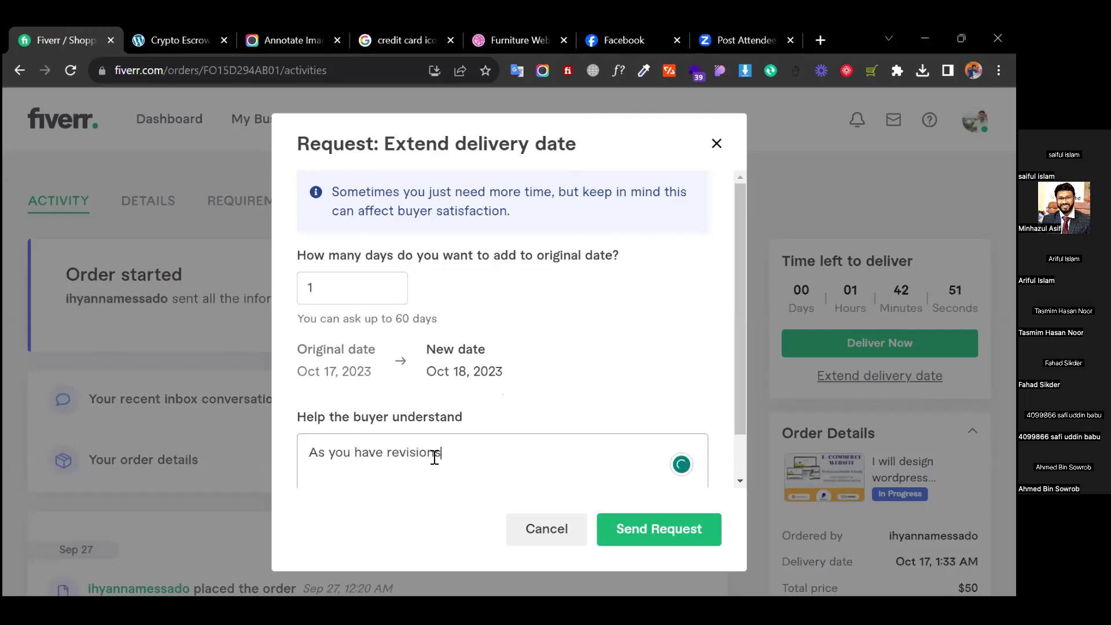
pyautogui.write(' please allow me 1 ')
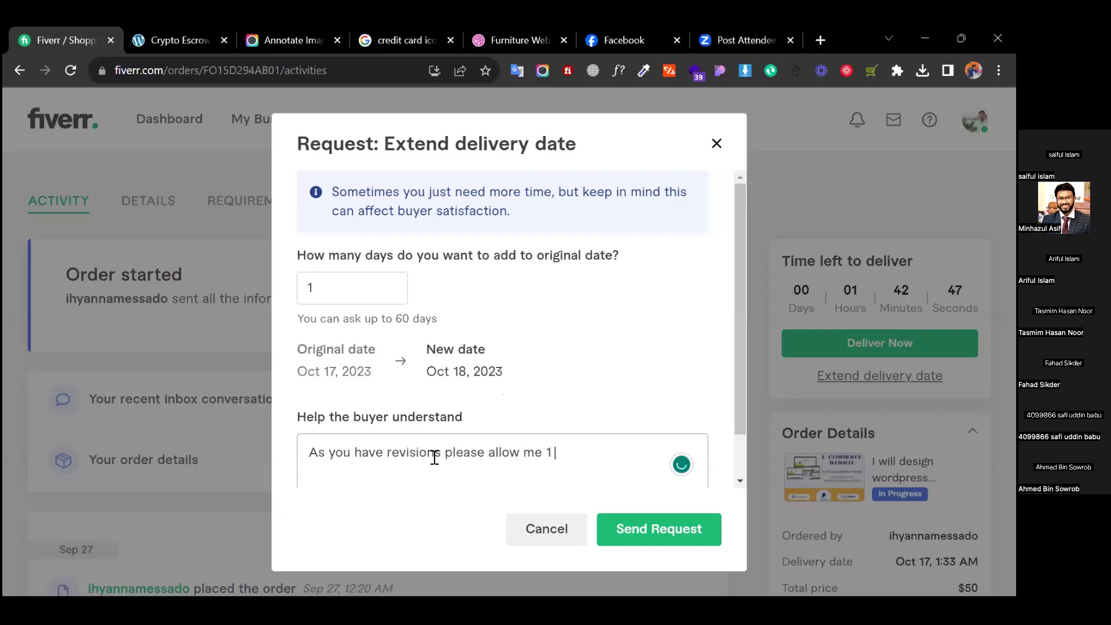
pyautogui.write('more day to complete the job.')
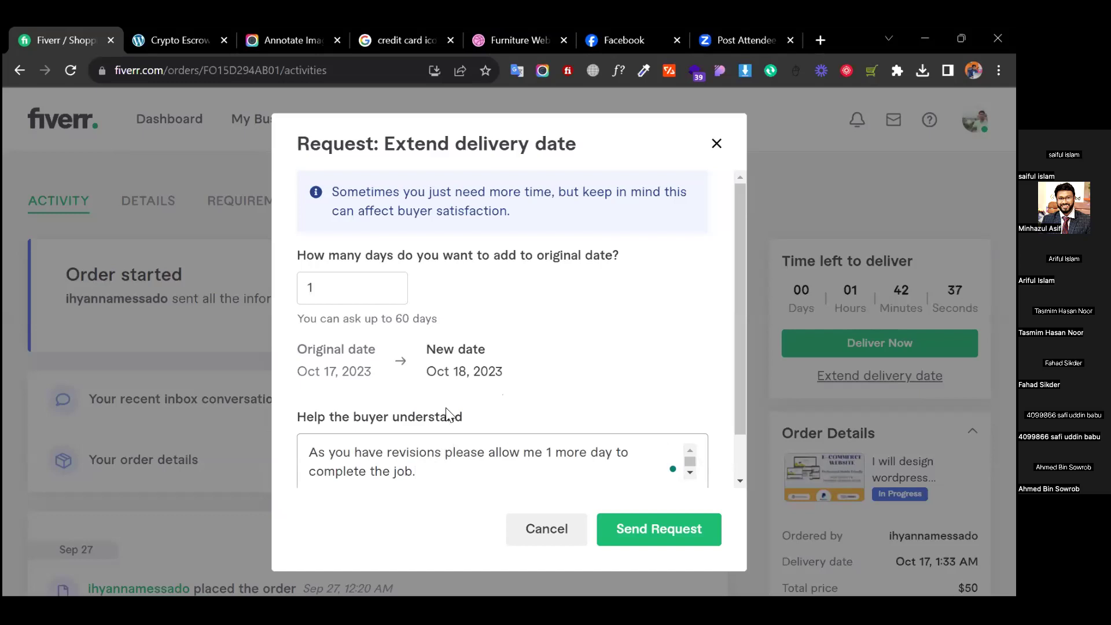
pyautogui.scroll(-1, 454, 417)
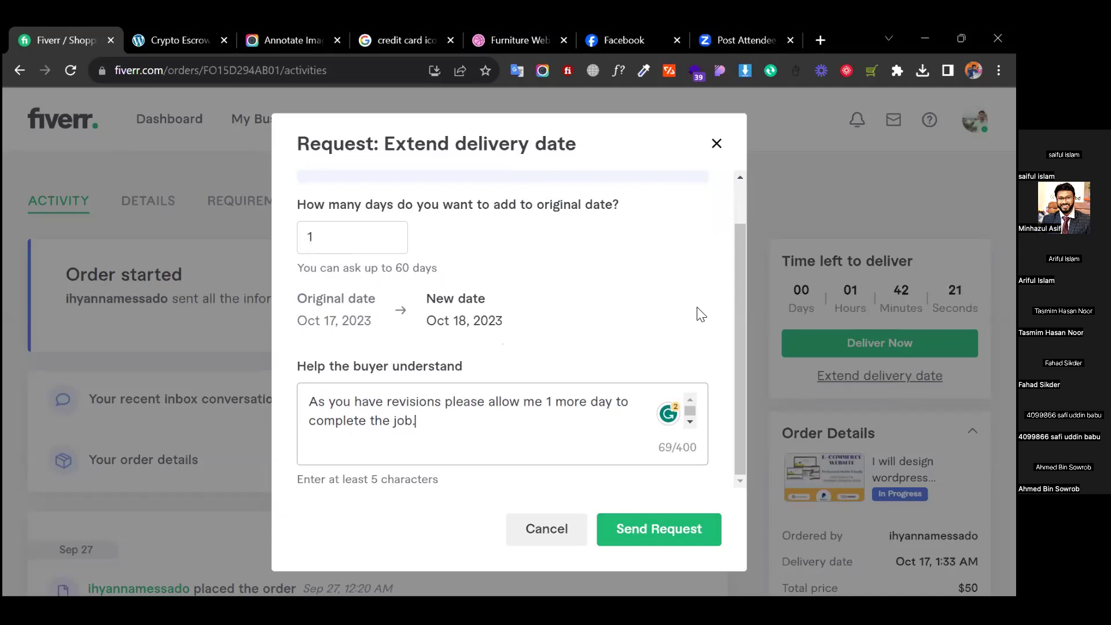
# Set the extension request to 3 days by choosing Oct 20, 2023 as the new delivery date.
pyautogui.click(365, 246)
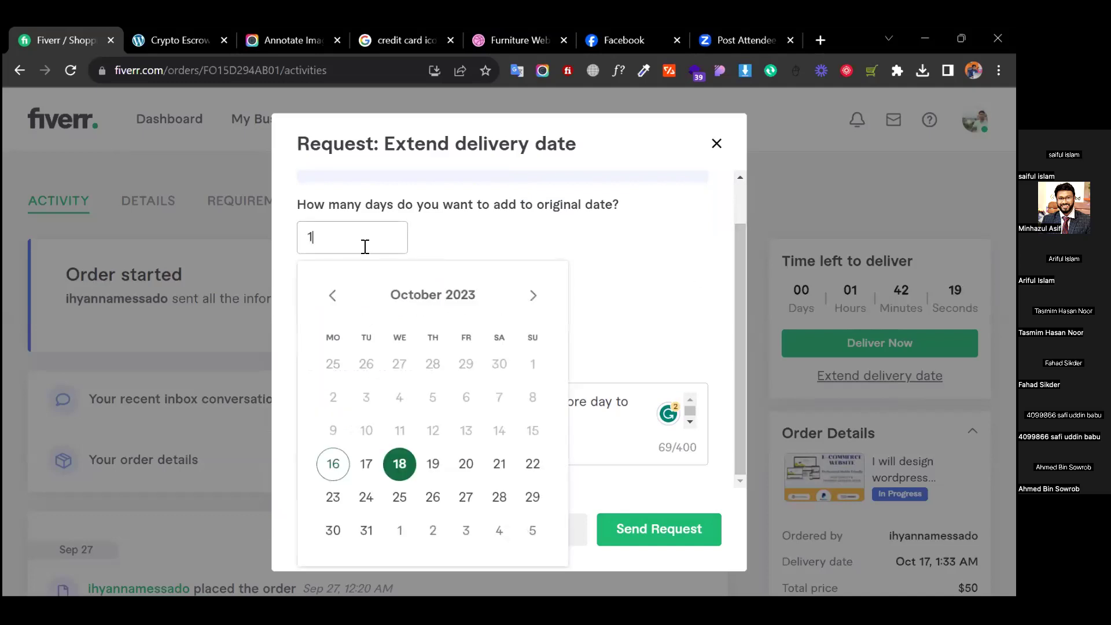
pyautogui.click(466, 464)
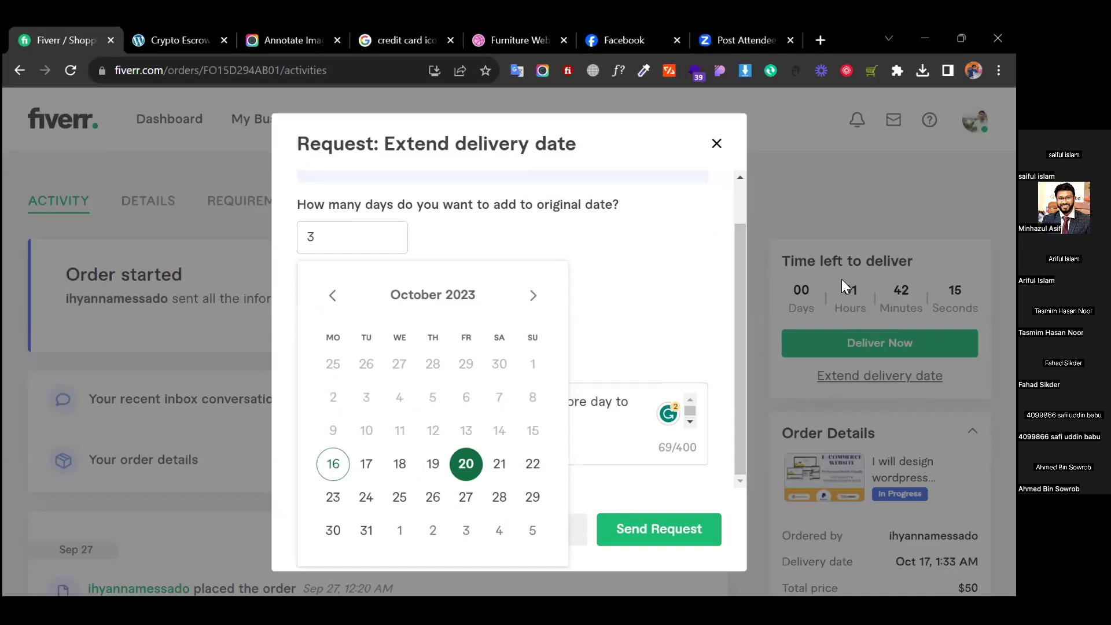
pyautogui.click(669, 272)
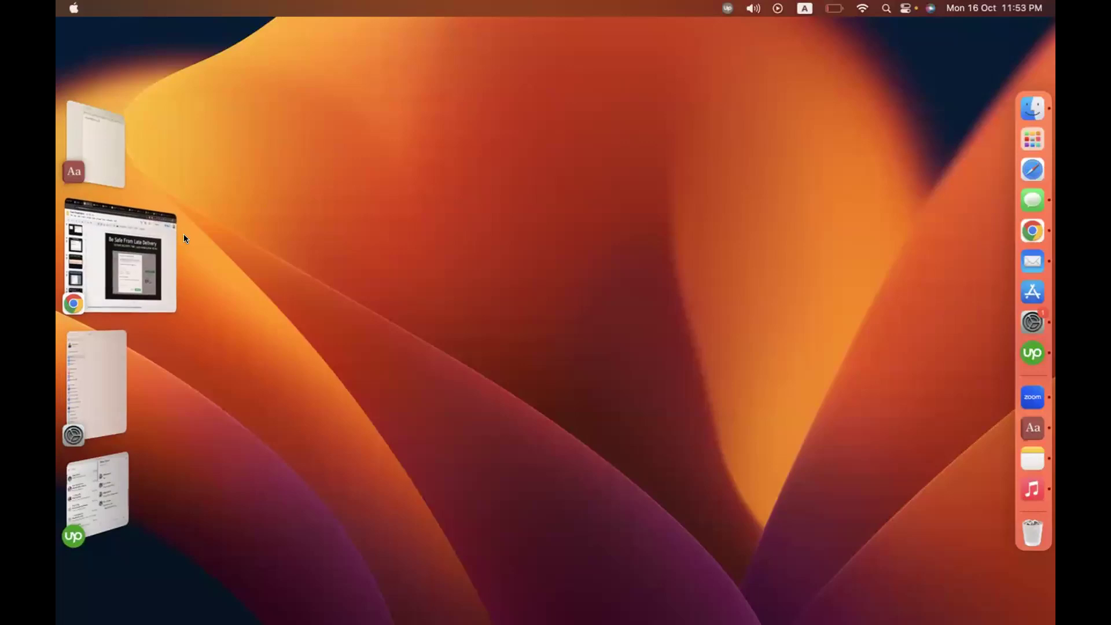
# Switch to the Fiverr Presentation in Google Slides and look through the order delivery, late delivery, Quick Response and Auto Response slides.
pyautogui.click(147, 256)
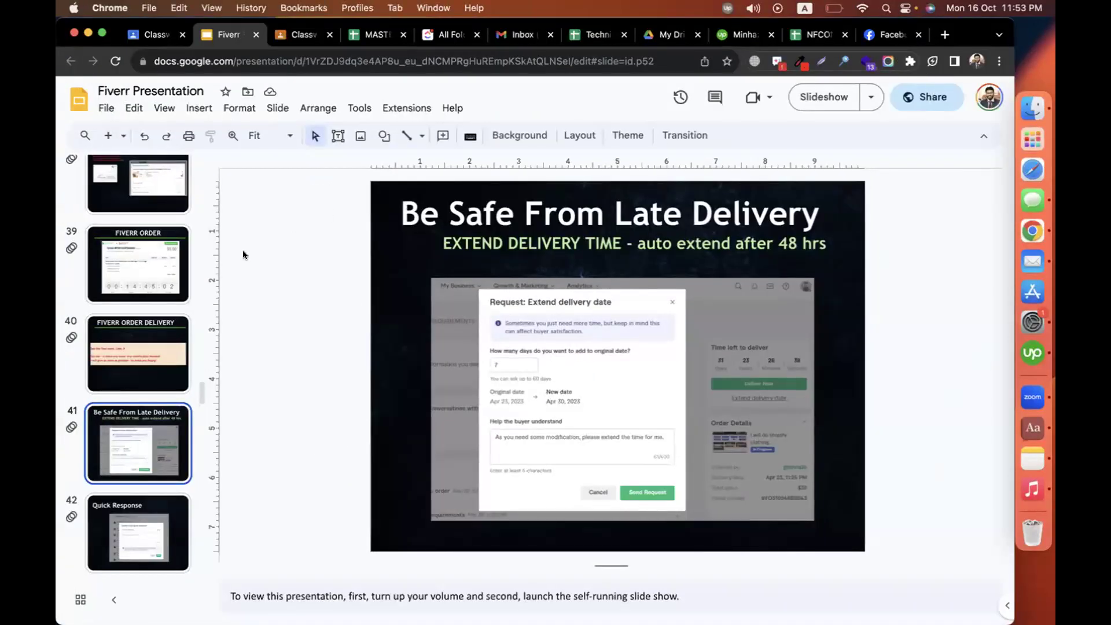
pyautogui.click(127, 292)
pyautogui.click(124, 331)
pyautogui.scroll(-2, 124, 331)
pyautogui.scroll(-1, 124, 331)
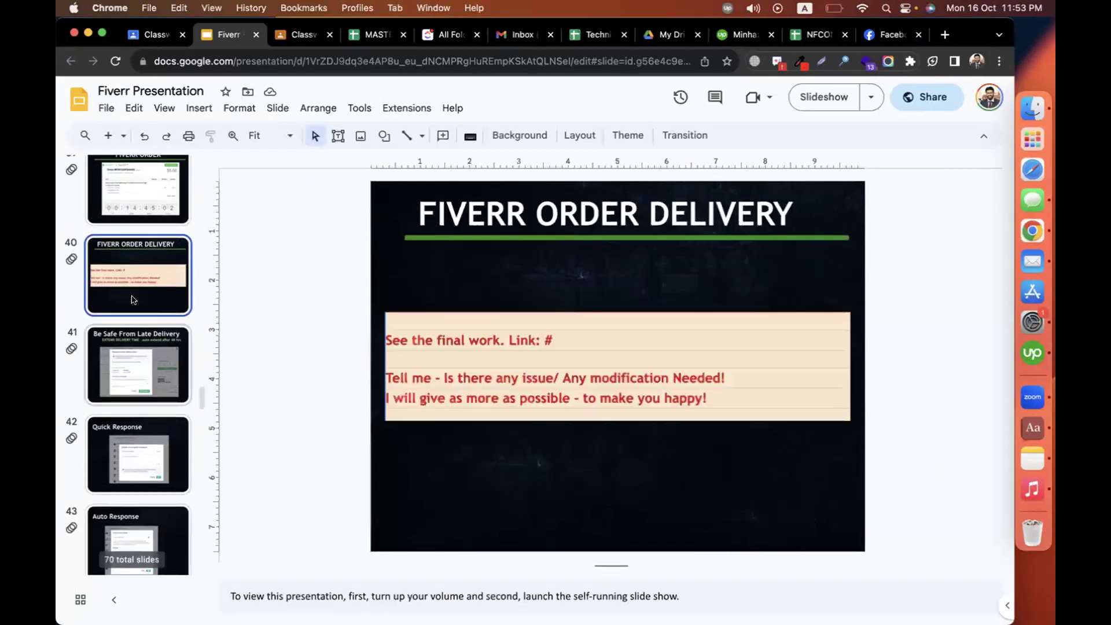
pyautogui.click(126, 347)
pyautogui.scroll(-2, 126, 348)
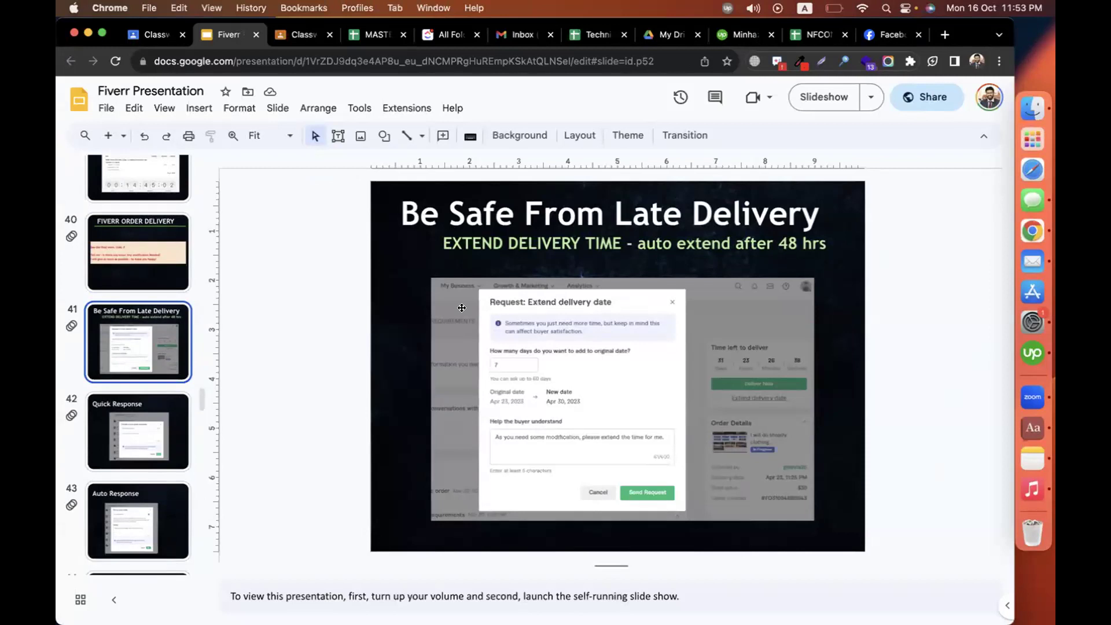
pyautogui.click(152, 406)
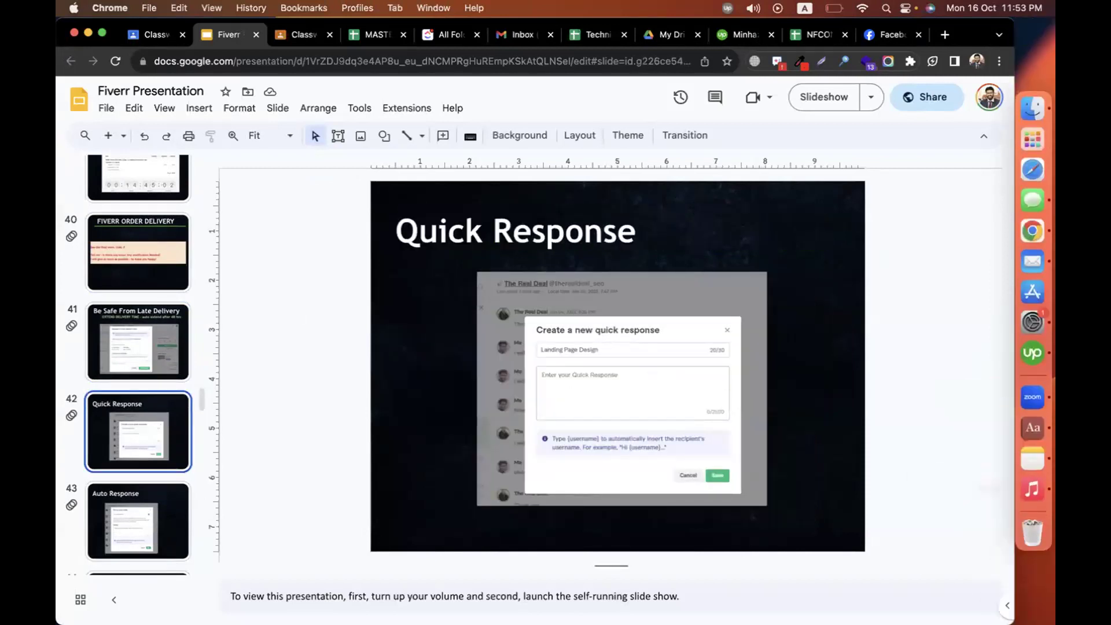
pyautogui.click(179, 509)
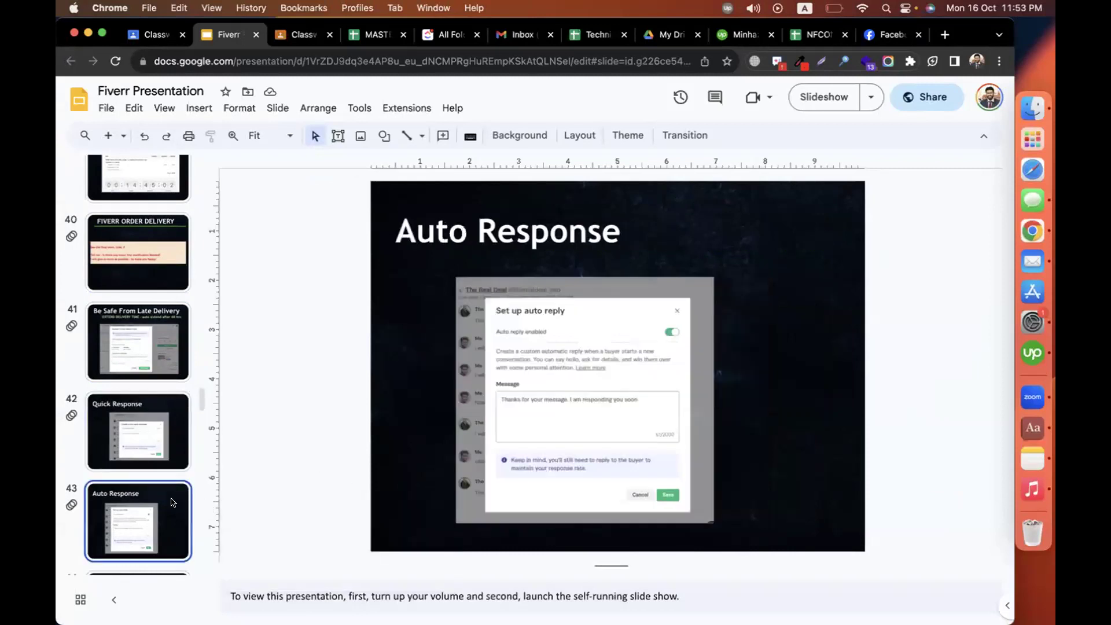
pyautogui.click(153, 416)
pyautogui.click(134, 495)
pyautogui.click(139, 449)
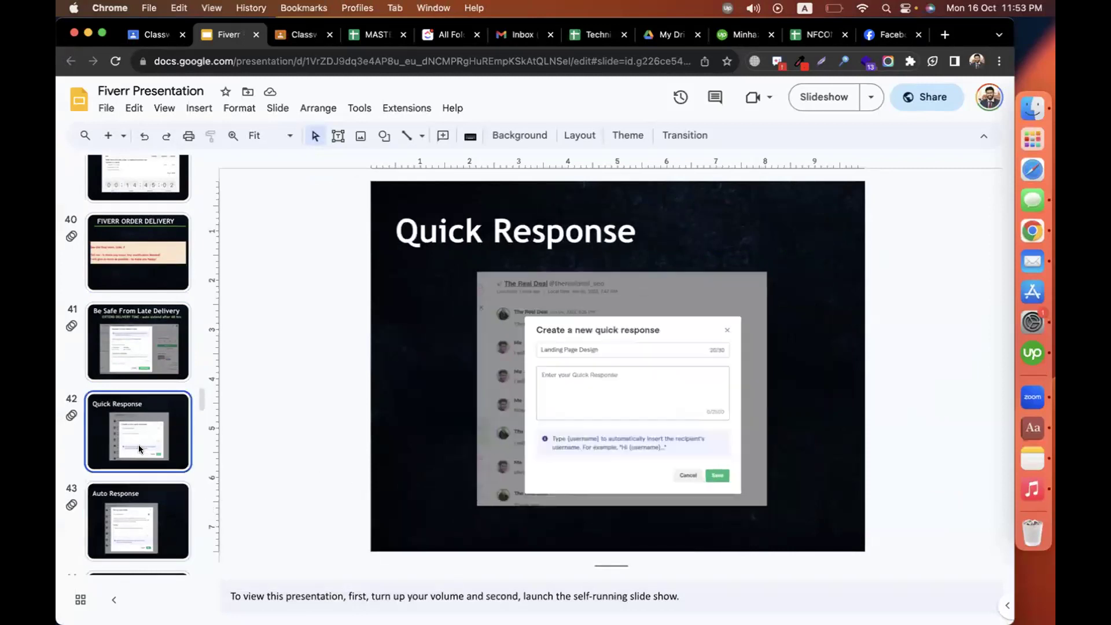
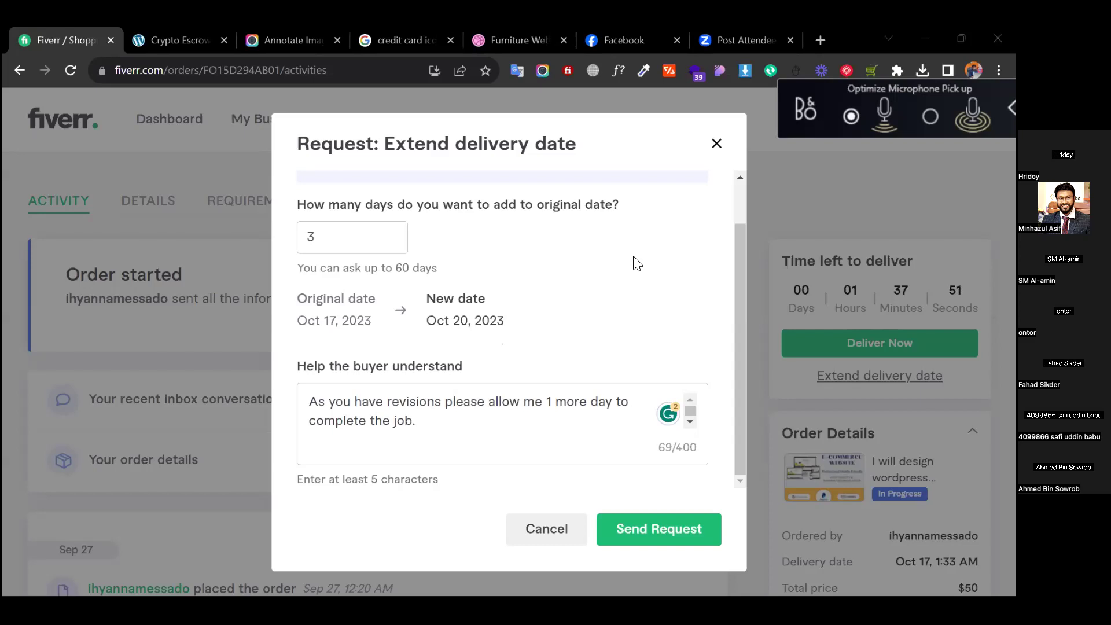
# Close the delivery extension request without sending it and open the most recent conversation in the inbox.
pyautogui.click(718, 145)
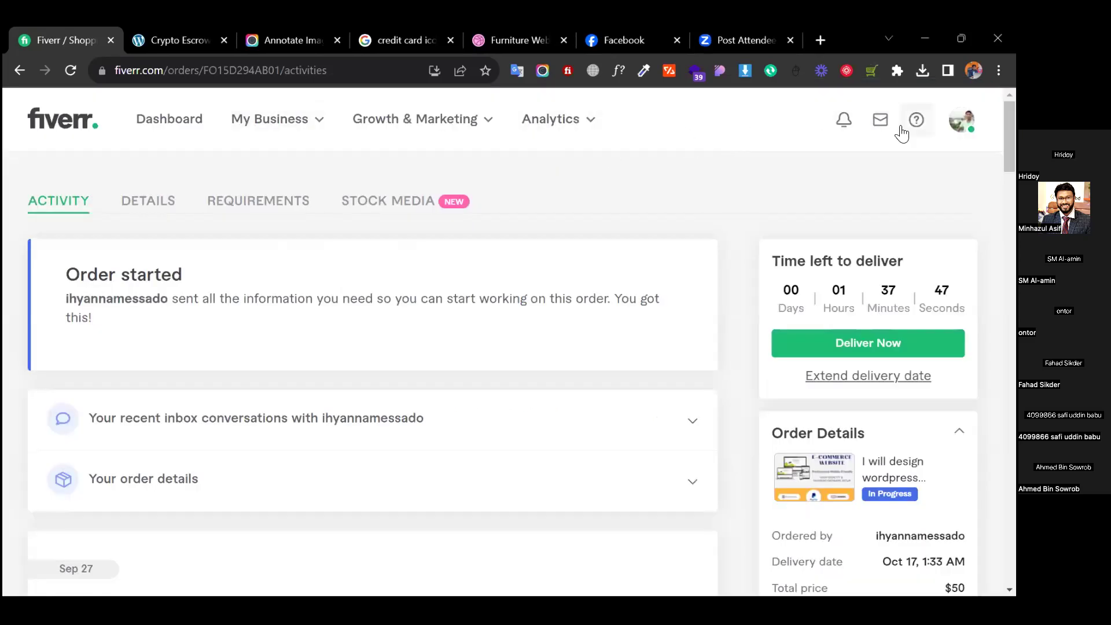
pyautogui.click(881, 120)
pyautogui.click(646, 237)
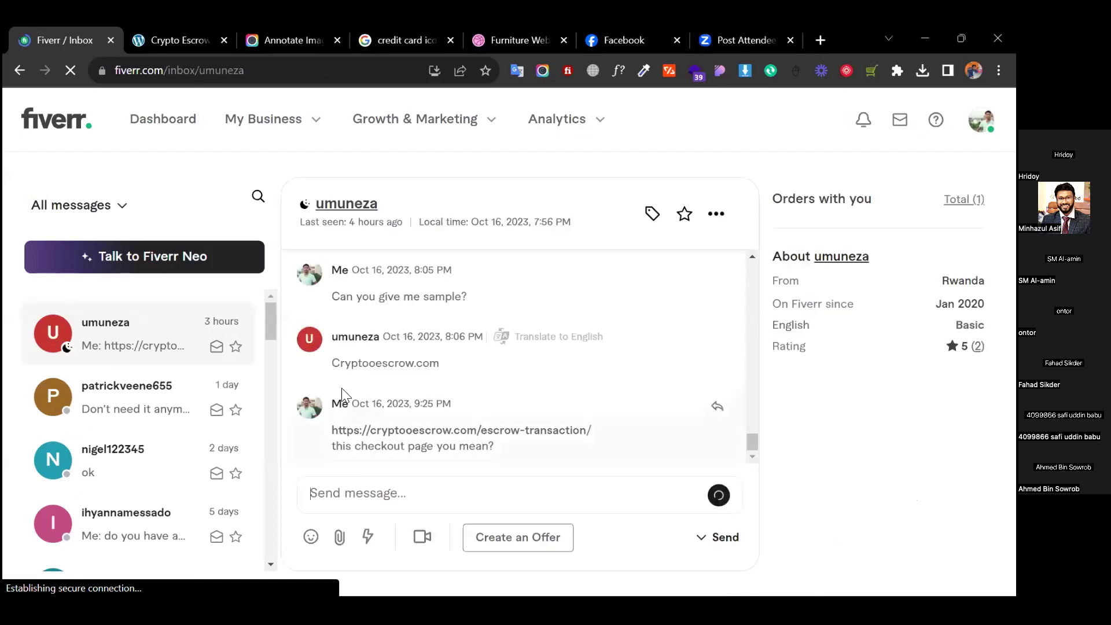
# Duplicate the "Sure, let's get started" quick response and name the copy "Landing Page".
pyautogui.click(368, 537)
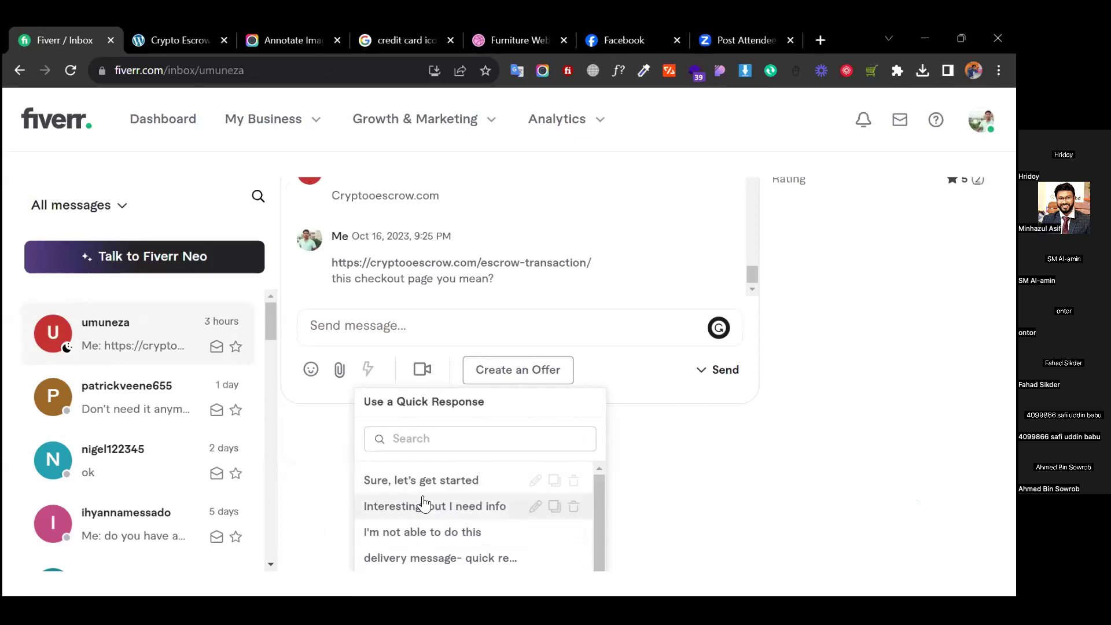
pyautogui.click(554, 481)
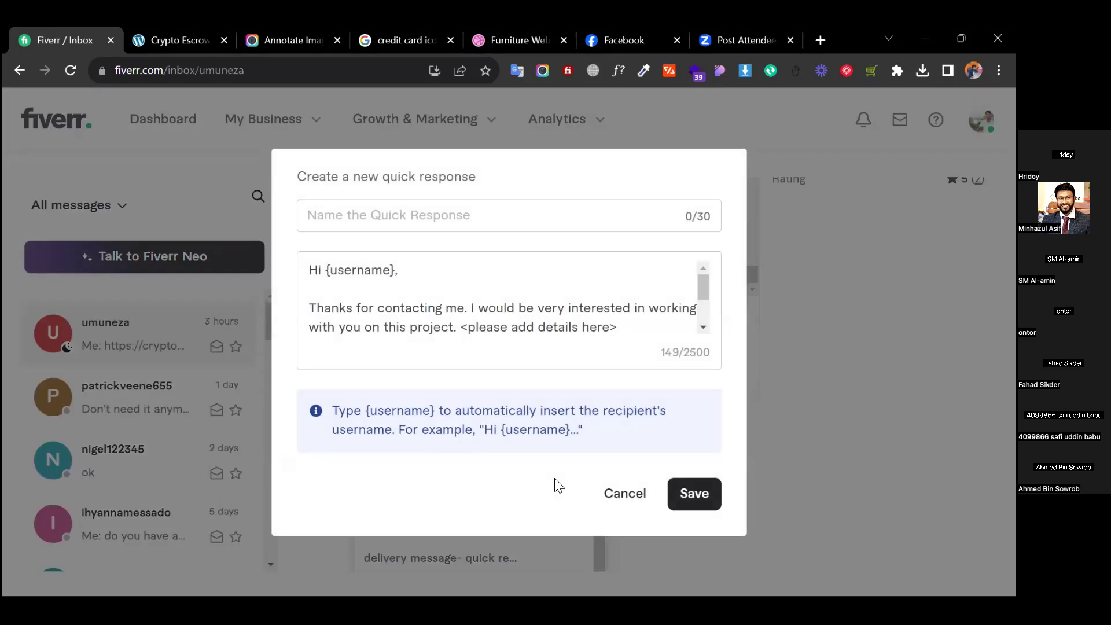
pyautogui.click(373, 209)
pyautogui.write('Landing ')
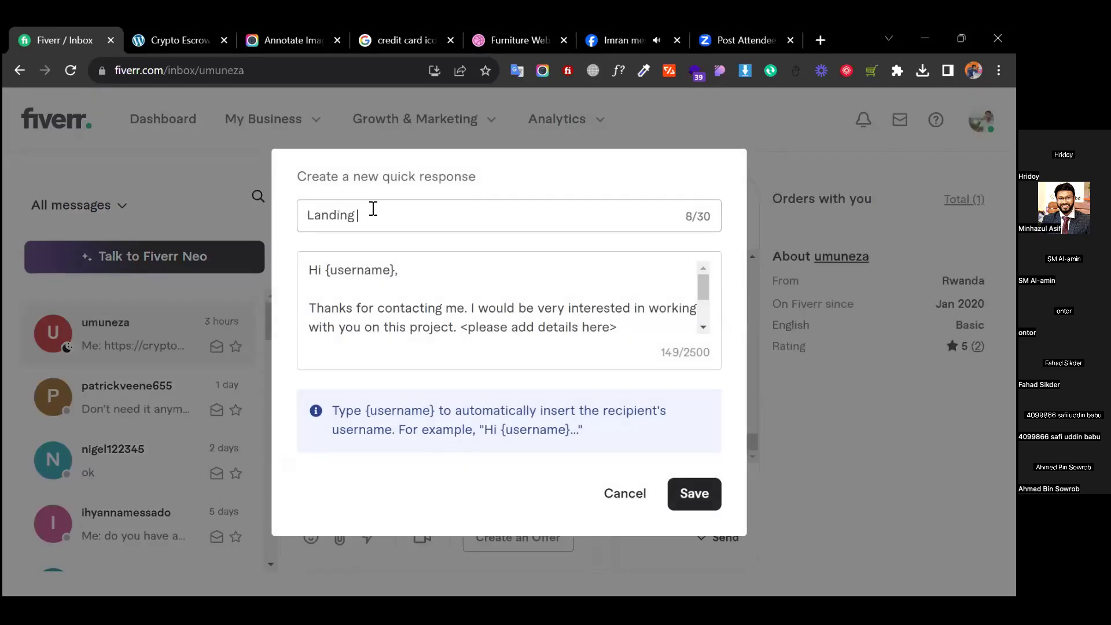
pyautogui.write('Page')
# Replace everything following "Thanks for contacting me." in the response text with "I can help you for the project.".
pyautogui.click(455, 313)
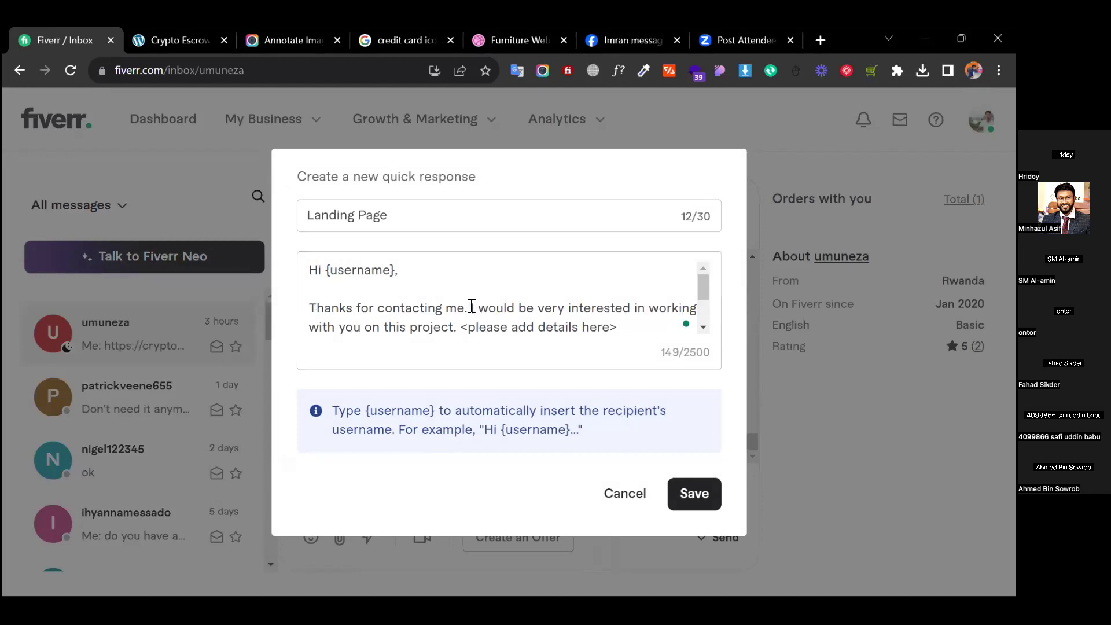
pyautogui.moveTo(471, 307); pyautogui.dragTo(673, 373)
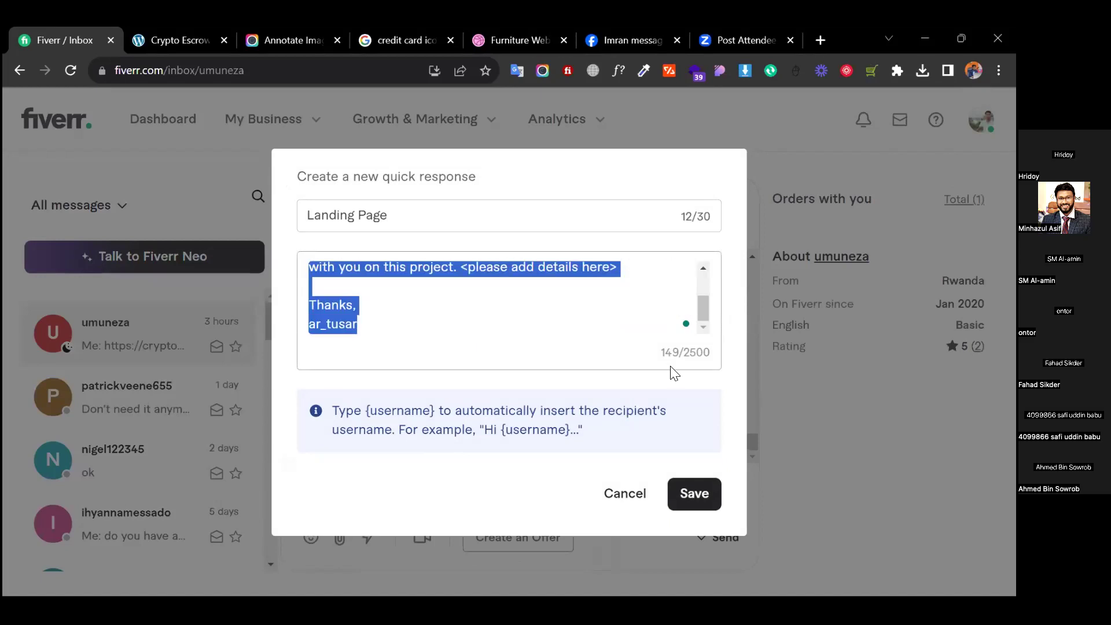
pyautogui.press('BackSpace')
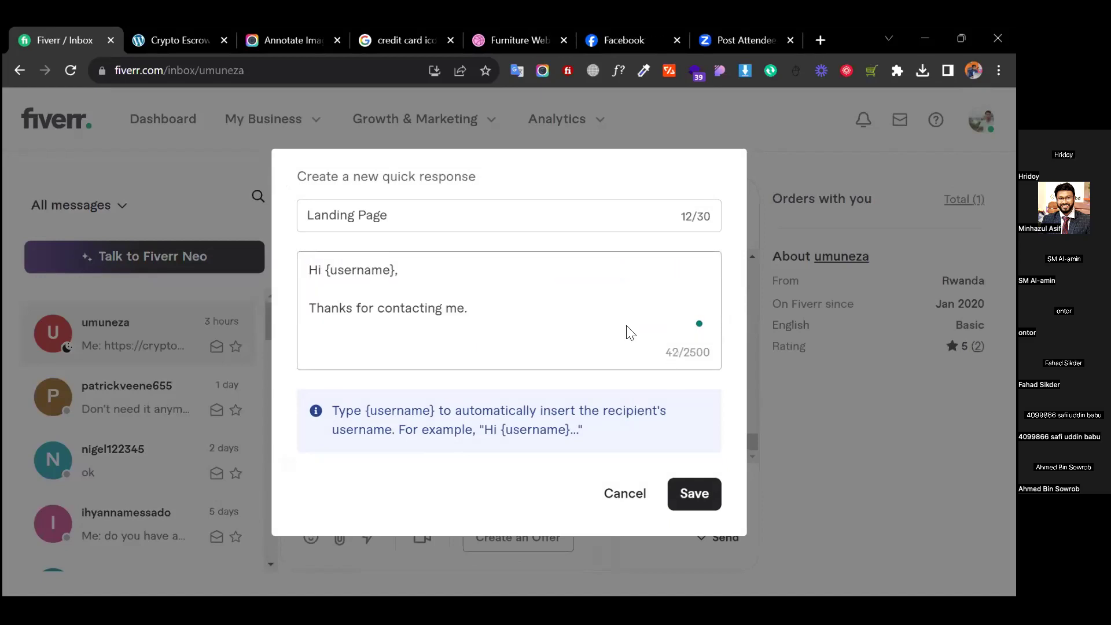
pyautogui.write('I can help y')
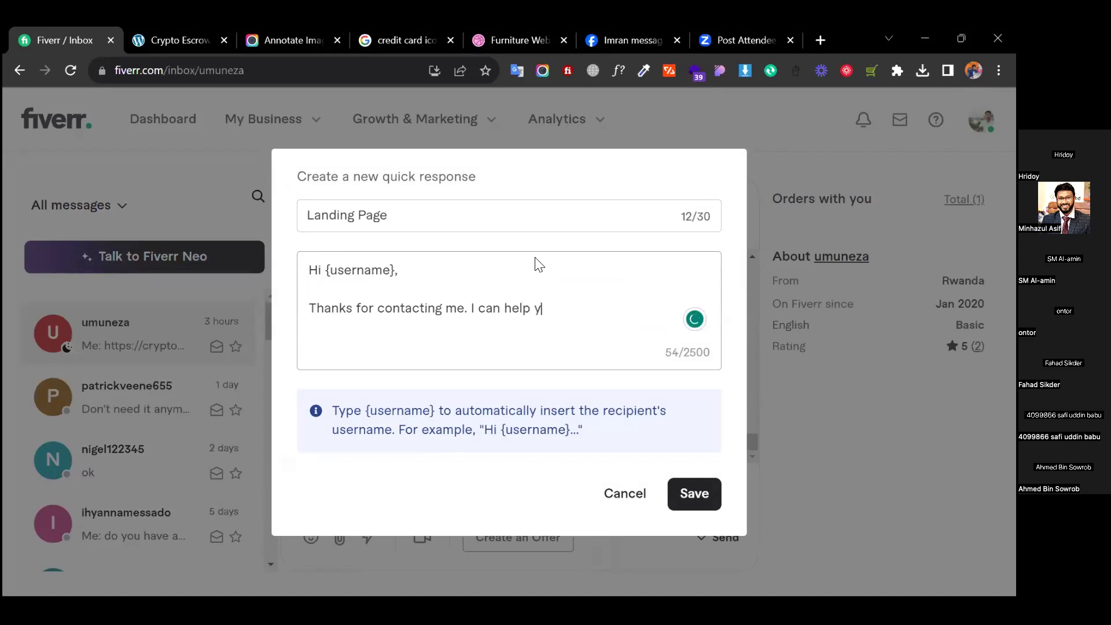
pyautogui.write('ou for the project')
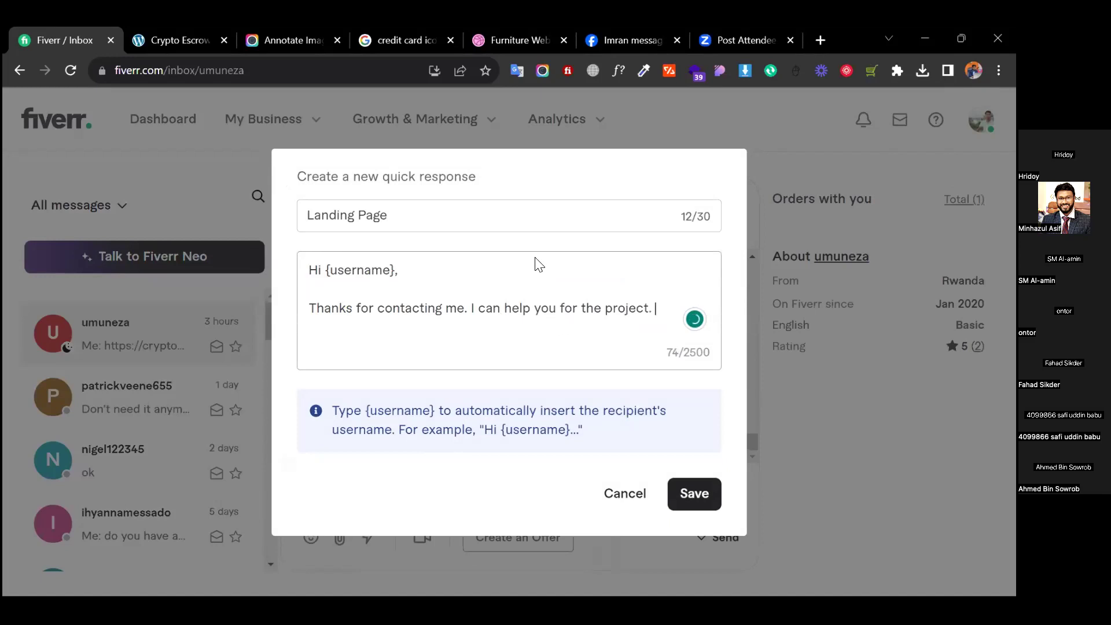
pyautogui.write('.')
# Start a new line in the response text with "Please let me know do you have your contents ready? and".
pyautogui.press('Return')
pyautogui.write('Plea')
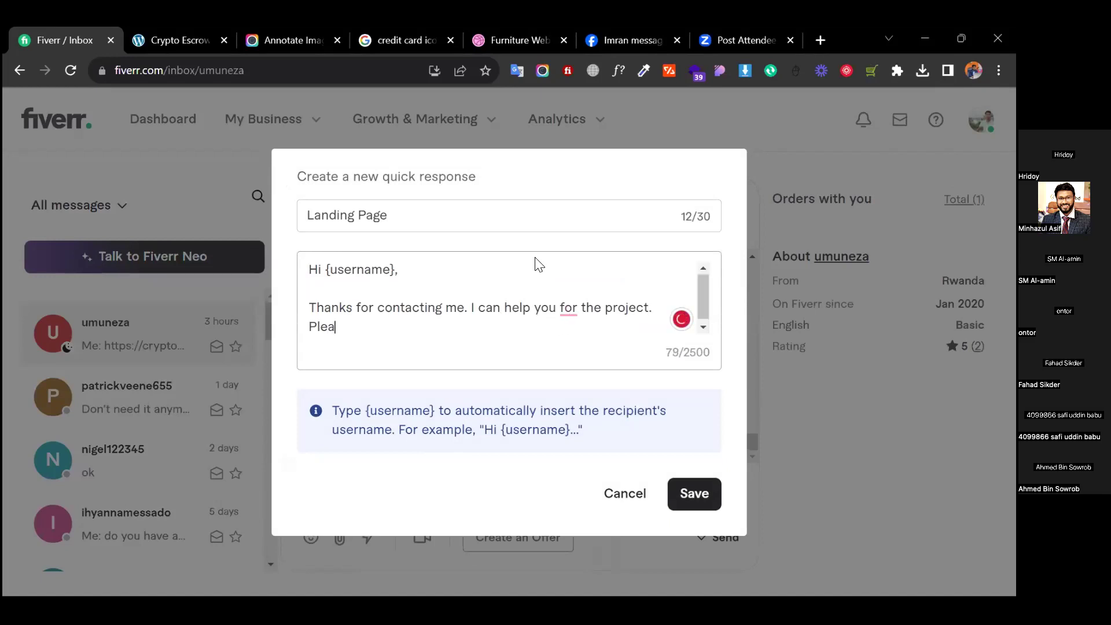
pyautogui.write('se let me know do you have')
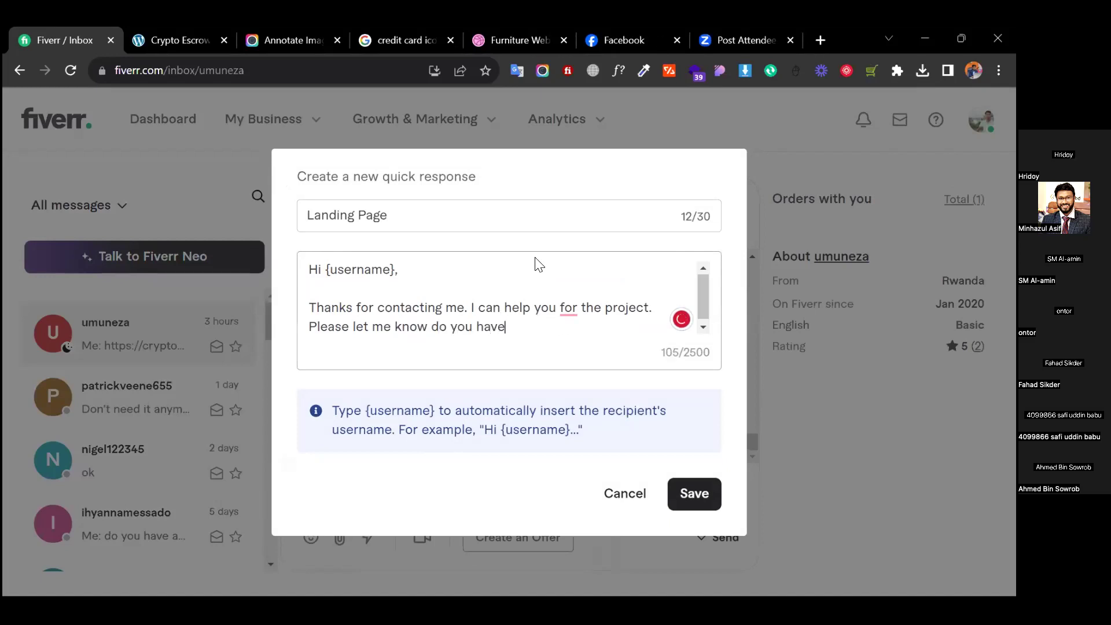
pyautogui.write(' your conte')
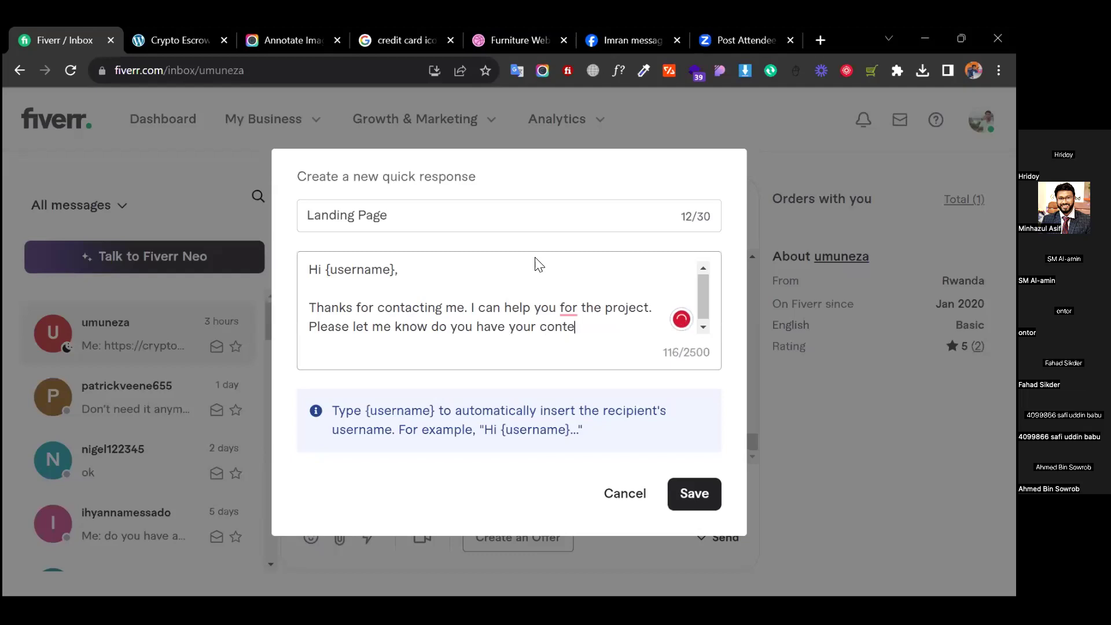
pyautogui.write('nts ready ? and ')
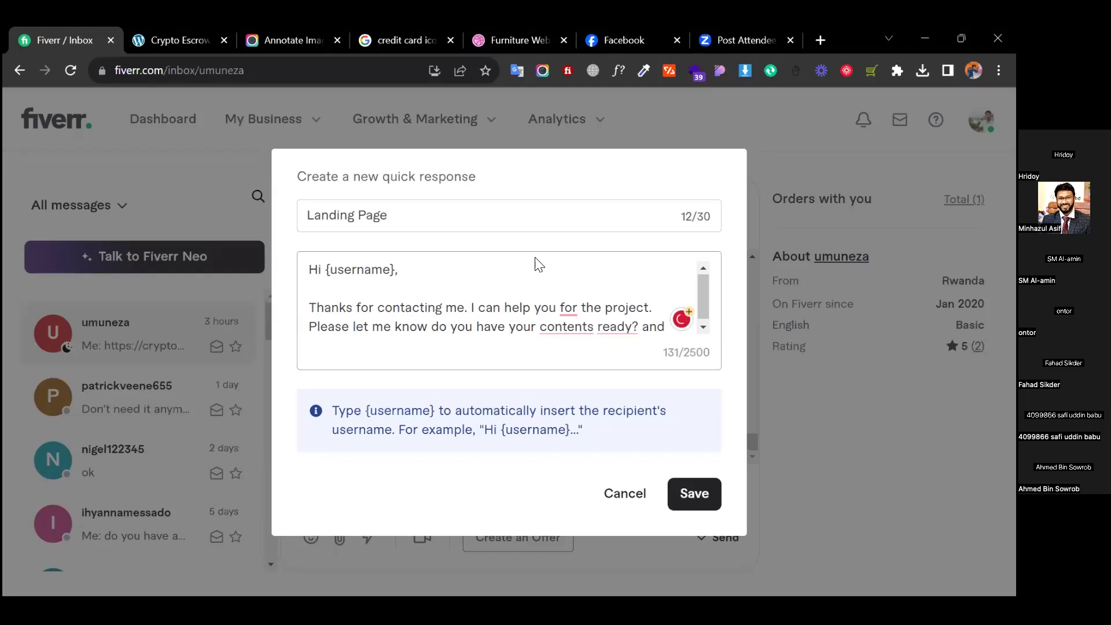
# Continue the question in the response text with "do you need any copy writing", correcting the misspelled "you".
pyautogui.write('do hyou')
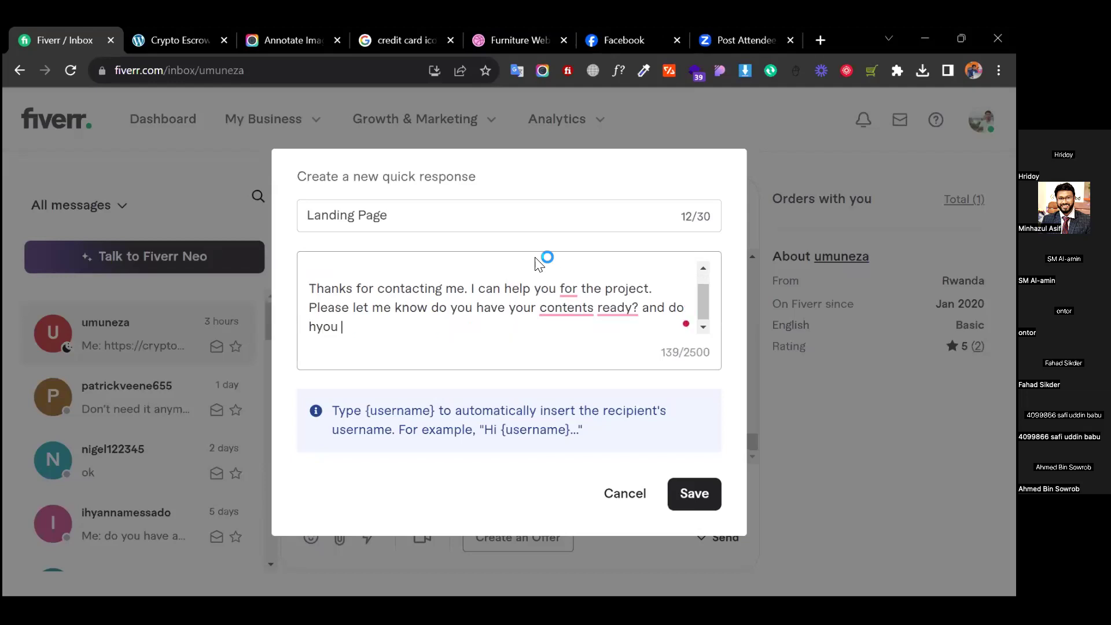
pyautogui.press('BackSpace')
pyautogui.press('BackSpace')
pyautogui.press('BackSpace')
pyautogui.press('BackSpace')
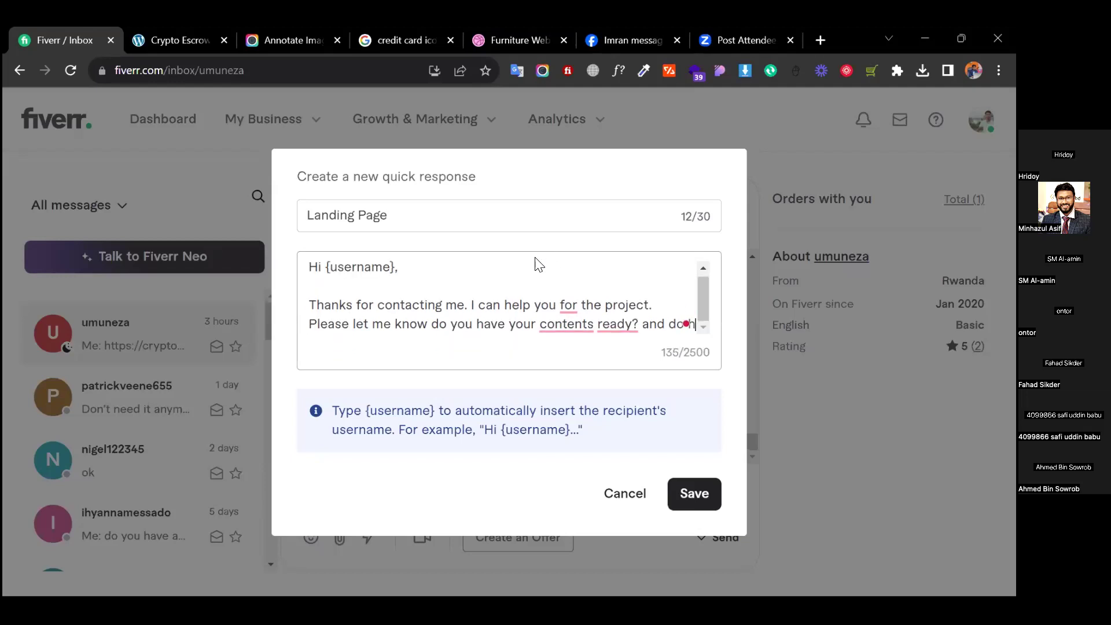
pyautogui.write('ou need')
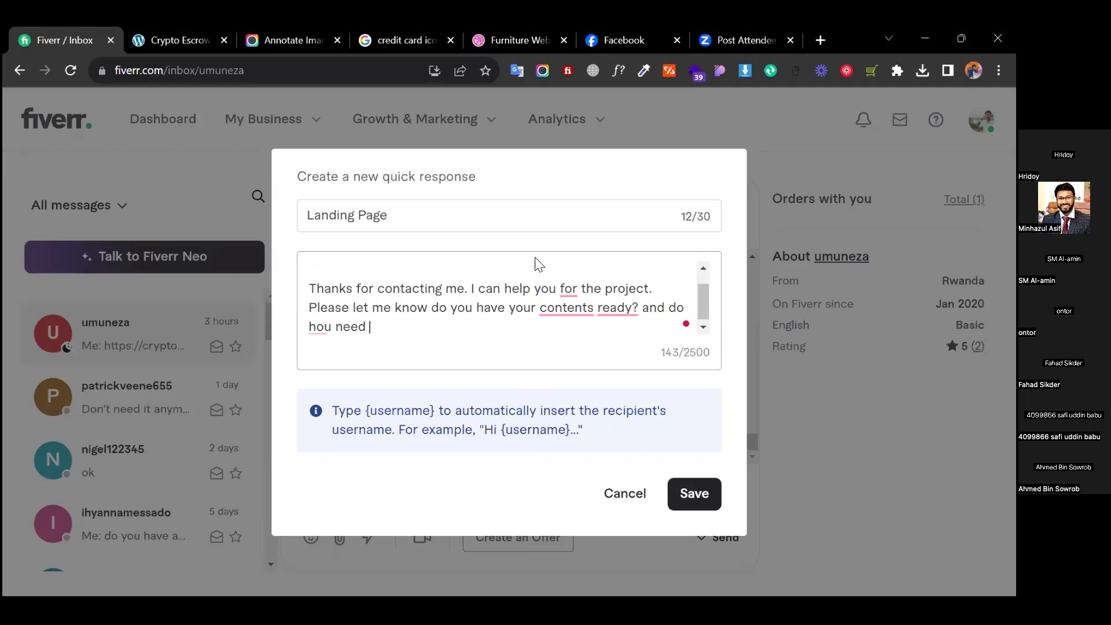
pyautogui.doubleClick(320, 326)
pyautogui.write('you need ')
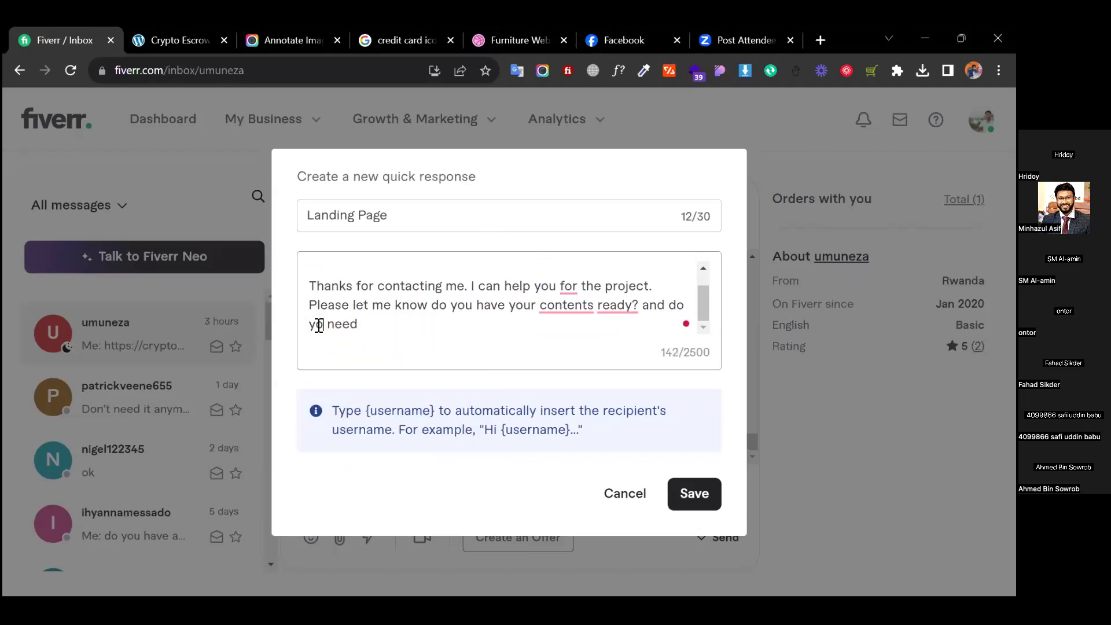
pyautogui.write('any ')
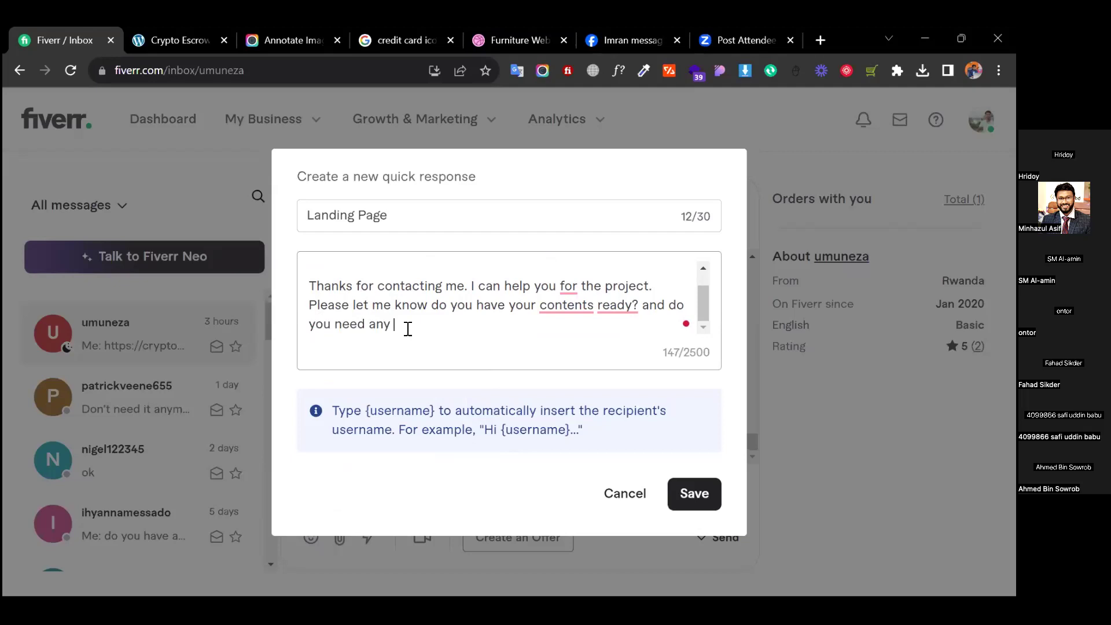
pyautogui.write('copy writing')
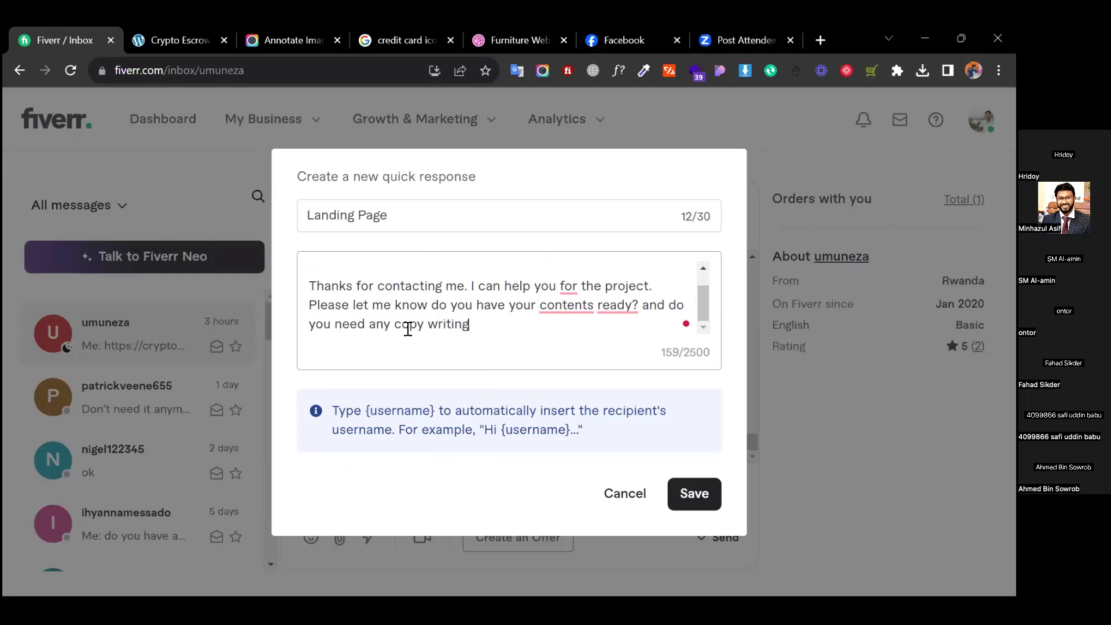
# Finish the question about extra services with "/ speed optiomization / fb pixel with landing page.".
pyautogui.write(' speed')
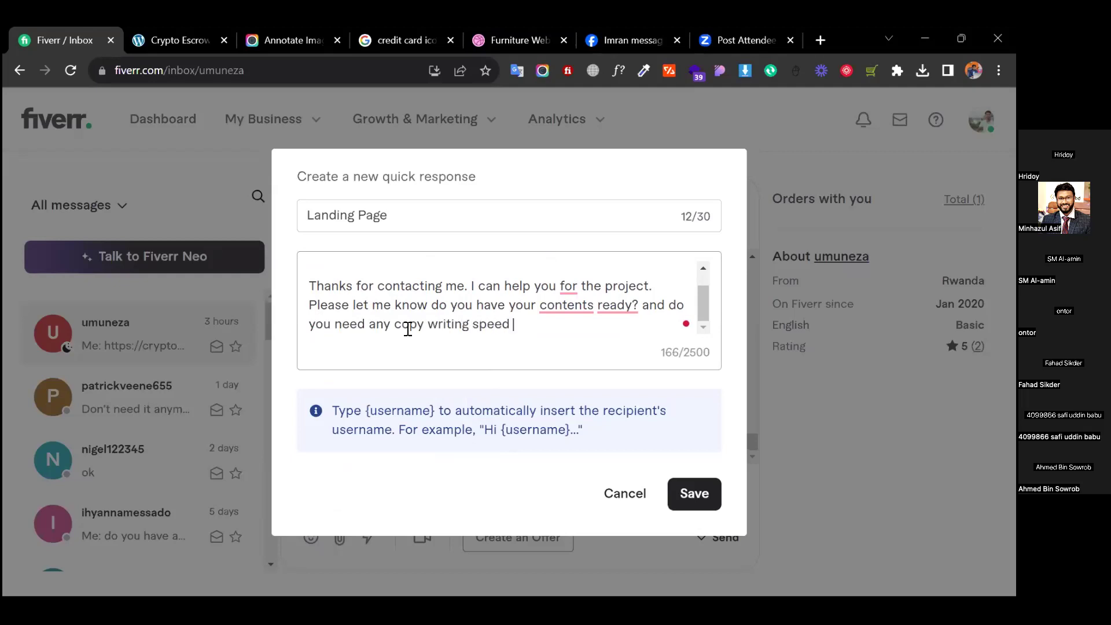
pyautogui.press('BackSpace')
pyautogui.press('BackSpace')
pyautogui.press('BackSpace')
pyautogui.press('BackSpace')
pyautogui.press('BackSpace')
pyautogui.press('BackSpace')
pyautogui.press('BackSpace')
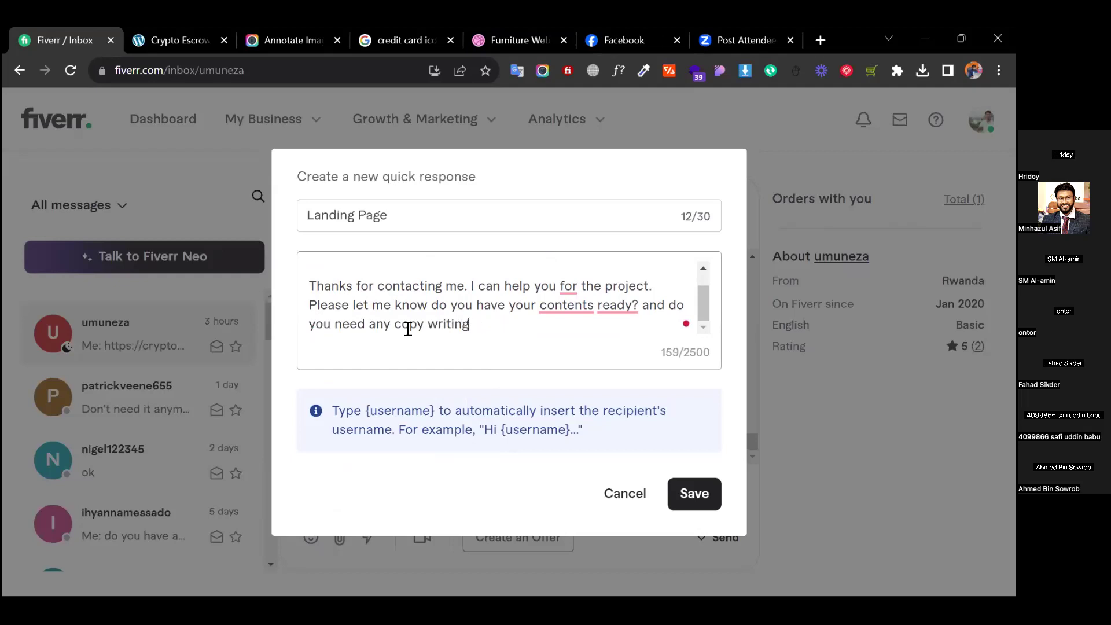
pyautogui.write('speed')
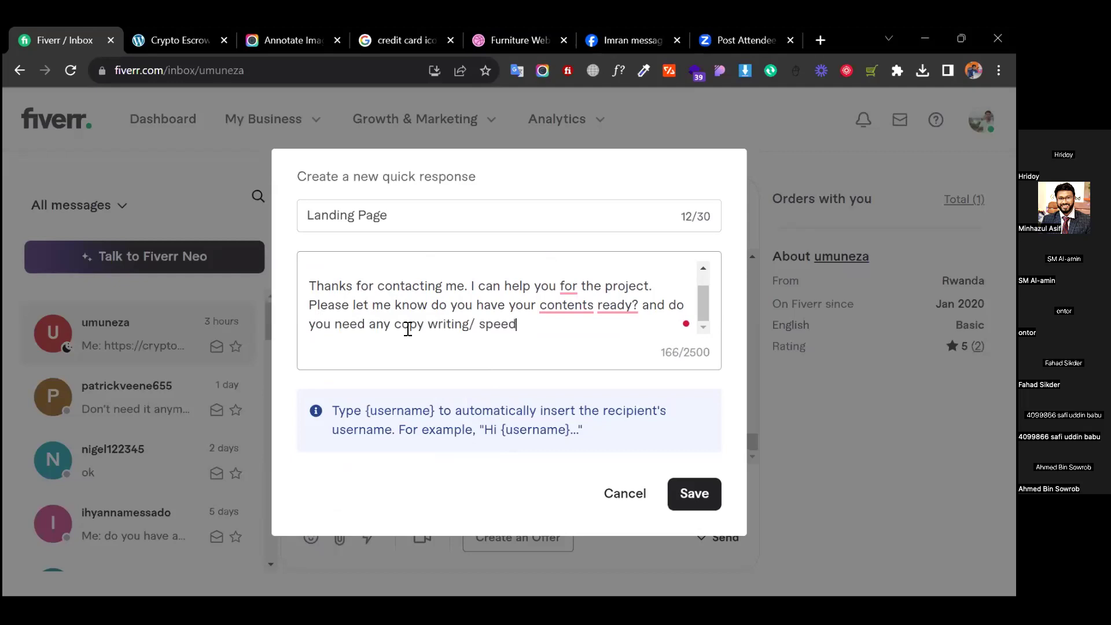
pyautogui.write(' optiomization / fb pix')
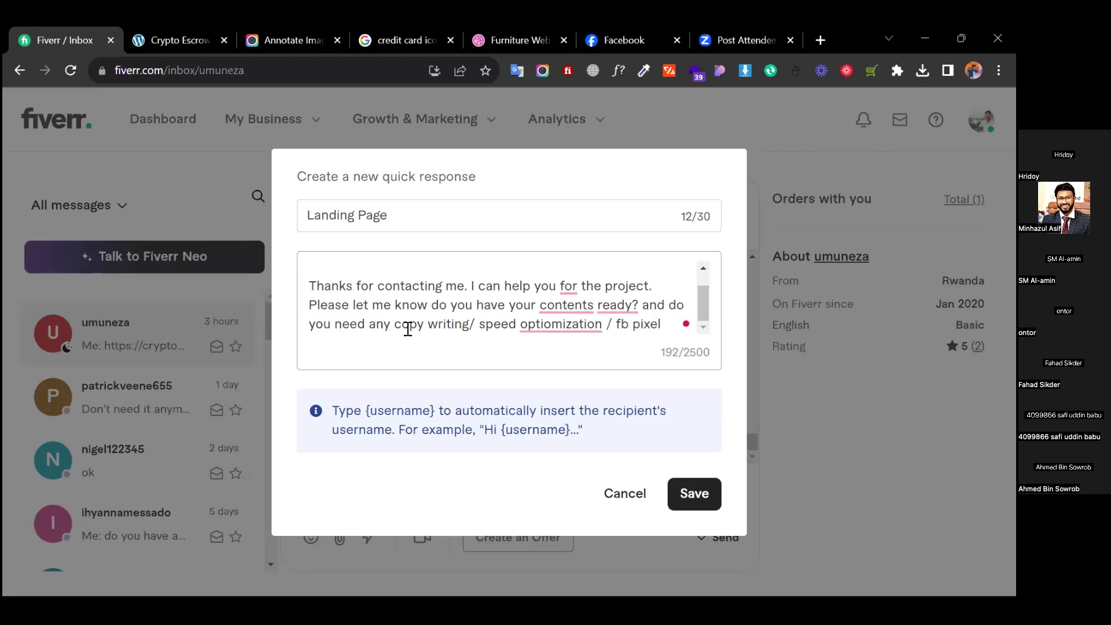
pyautogui.write('el with lan')
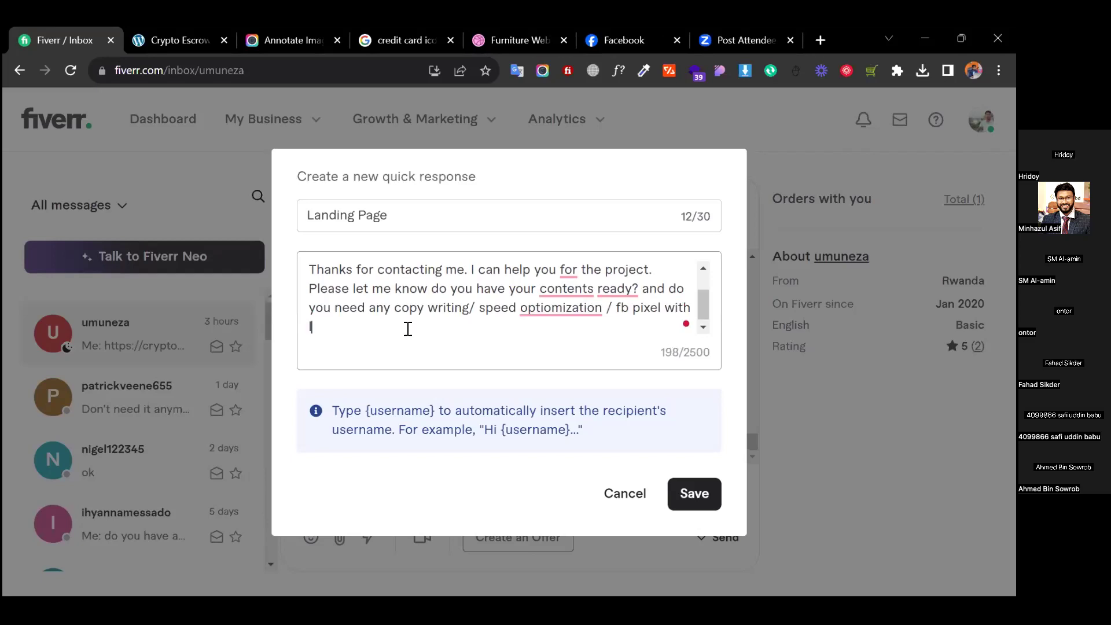
pyautogui.write('ding age')
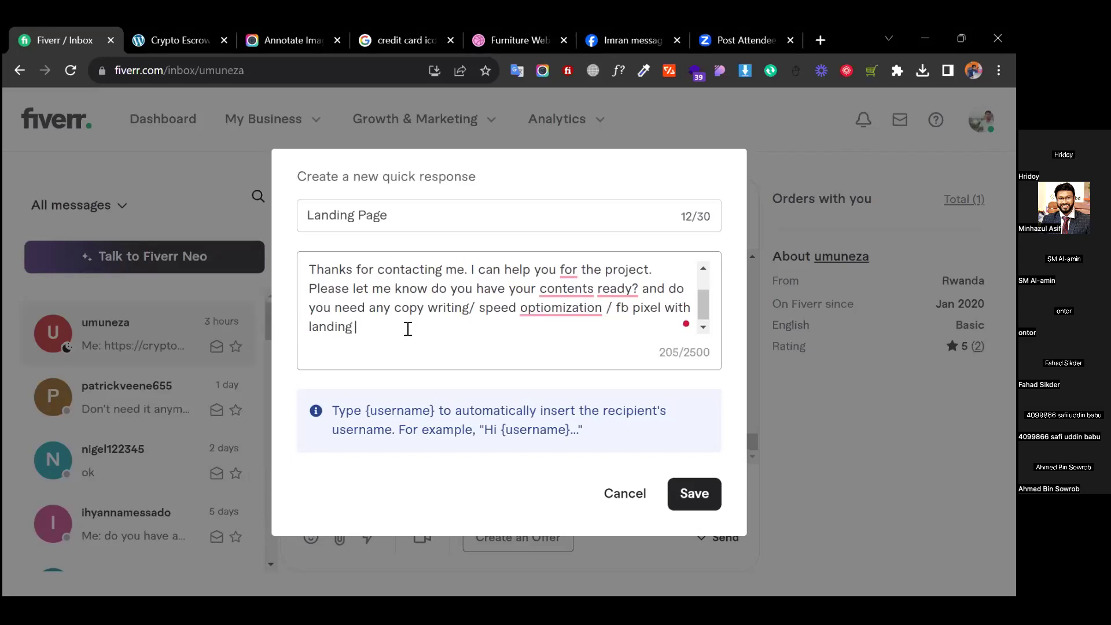
pyautogui.press('BackSpace')
pyautogui.press('BackSpace')
pyautogui.write('page.')
pyautogui.press('Return')
pyautogui.press('Return')
pyautogui.write('Have a look into my portfolio: he')
pyautogui.press('BackSpace')
pyautogui.press('BackSpace')
pyautogui.write('www.behna')
pyautogui.press('BackSpace')
pyautogui.press('BackSpace')
pyautogui.write('ance.net')
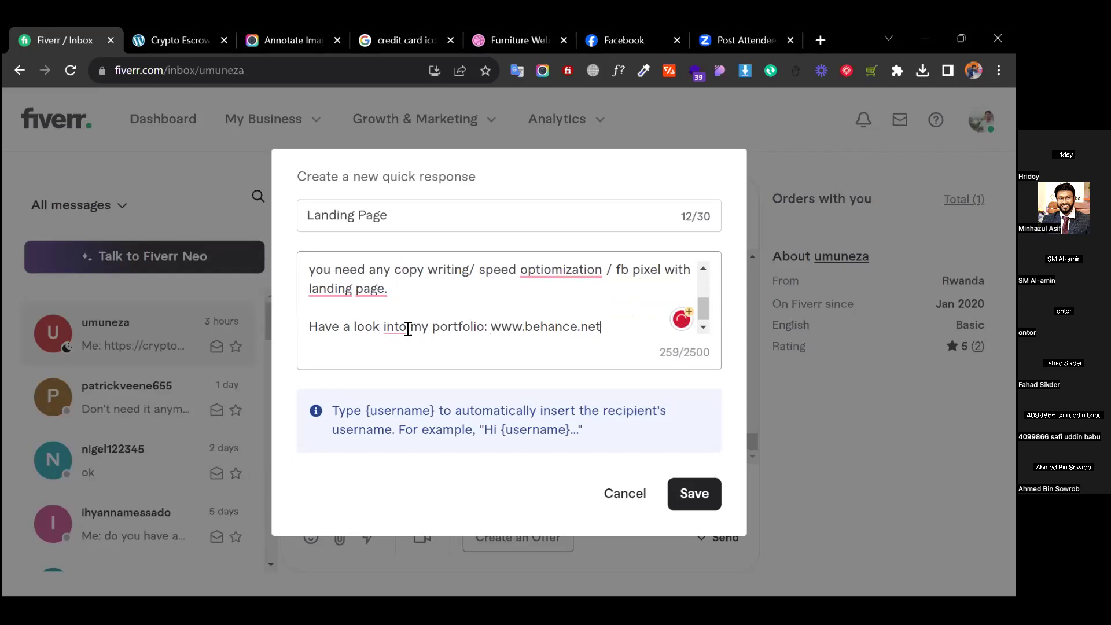
pyautogui.write('/sd')
pyautogui.click(408, 329)
pyautogui.write('kjfhsk')
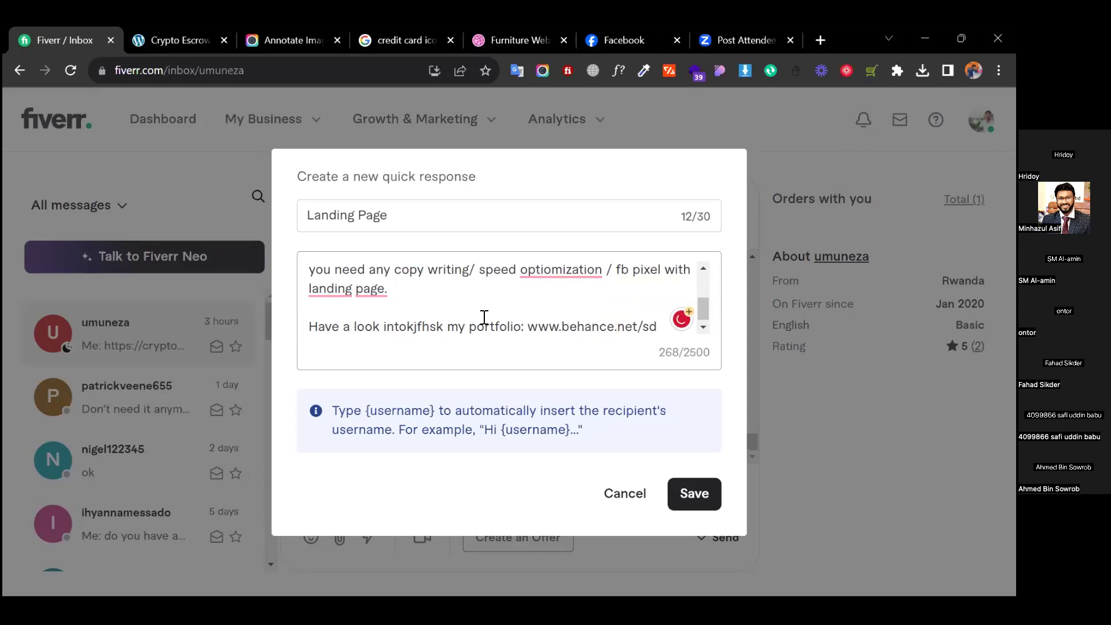
# Read through the whole response text with its spelling suggestions and save the Landing Page quick response.
pyautogui.scroll(3, 377, 291)
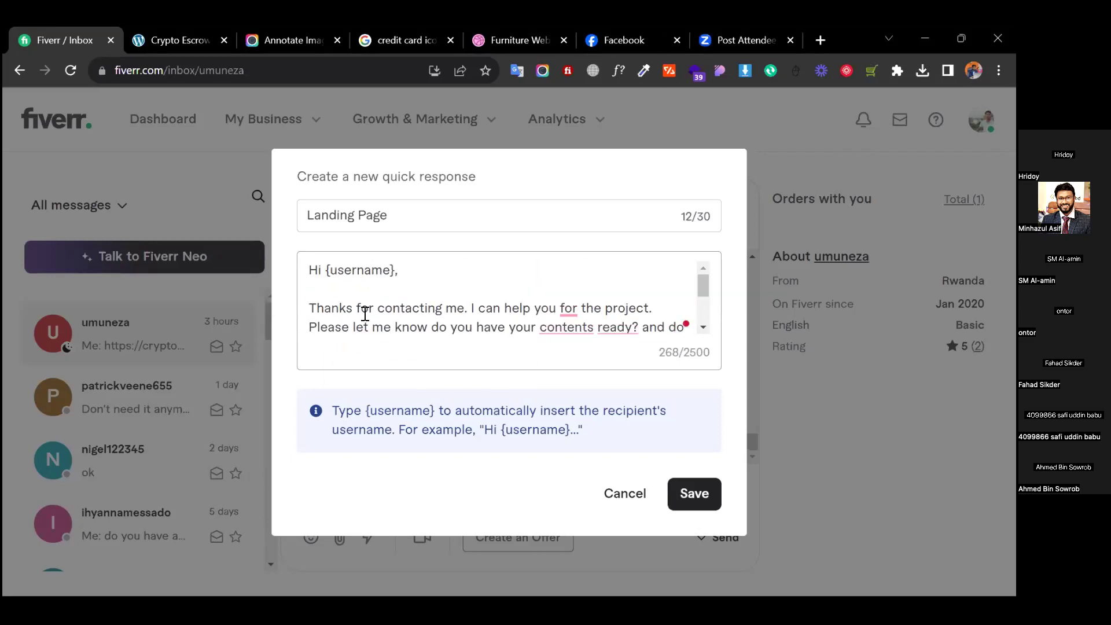
pyautogui.scroll(-3, 531, 322)
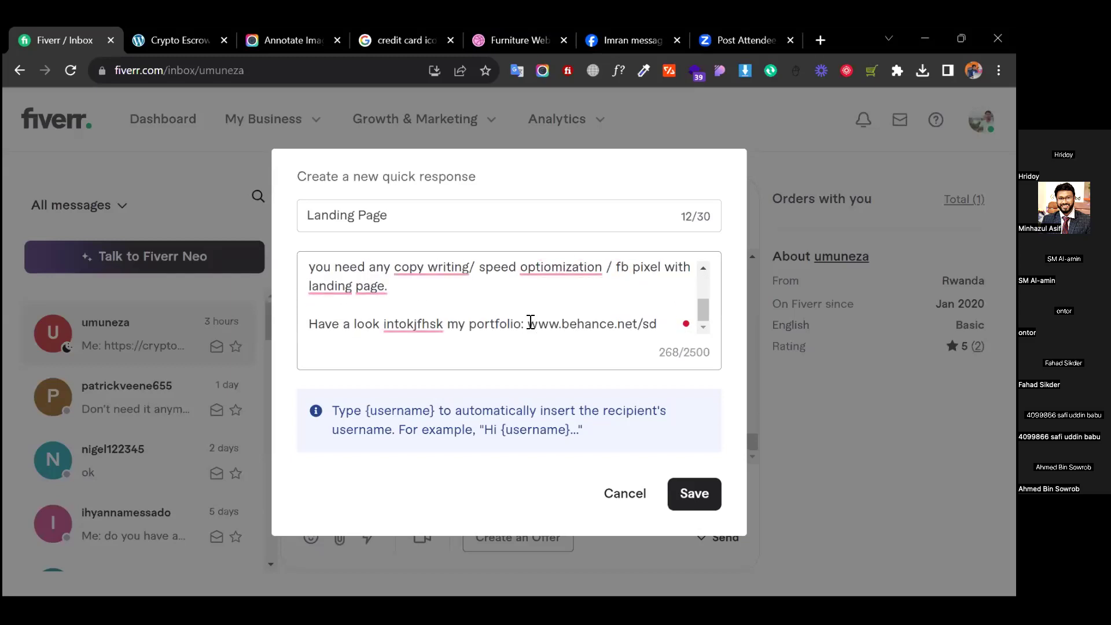
pyautogui.scroll(3, 531, 321)
pyautogui.scroll(-3, 530, 322)
pyautogui.scroll(2, 531, 322)
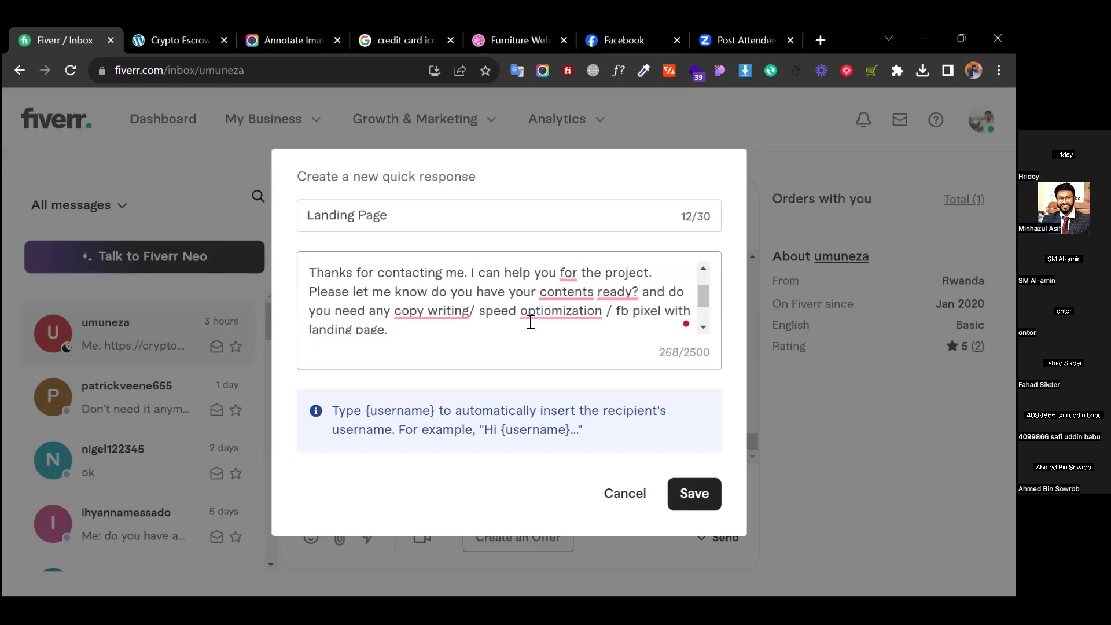
pyautogui.moveTo(565, 292)
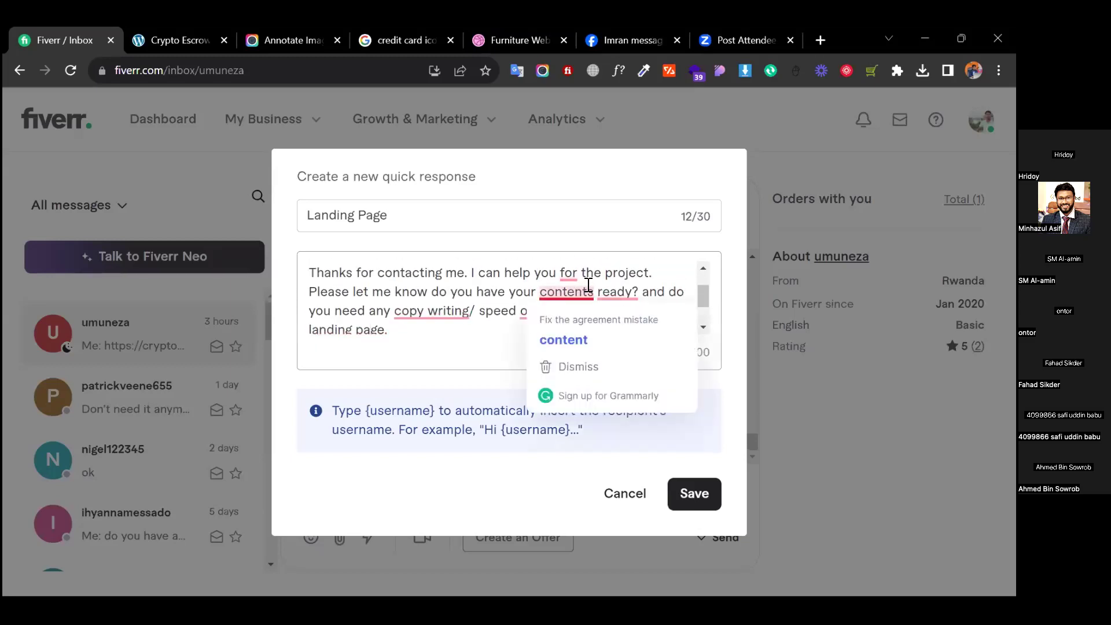
pyautogui.click(456, 273)
pyautogui.moveTo(427, 308)
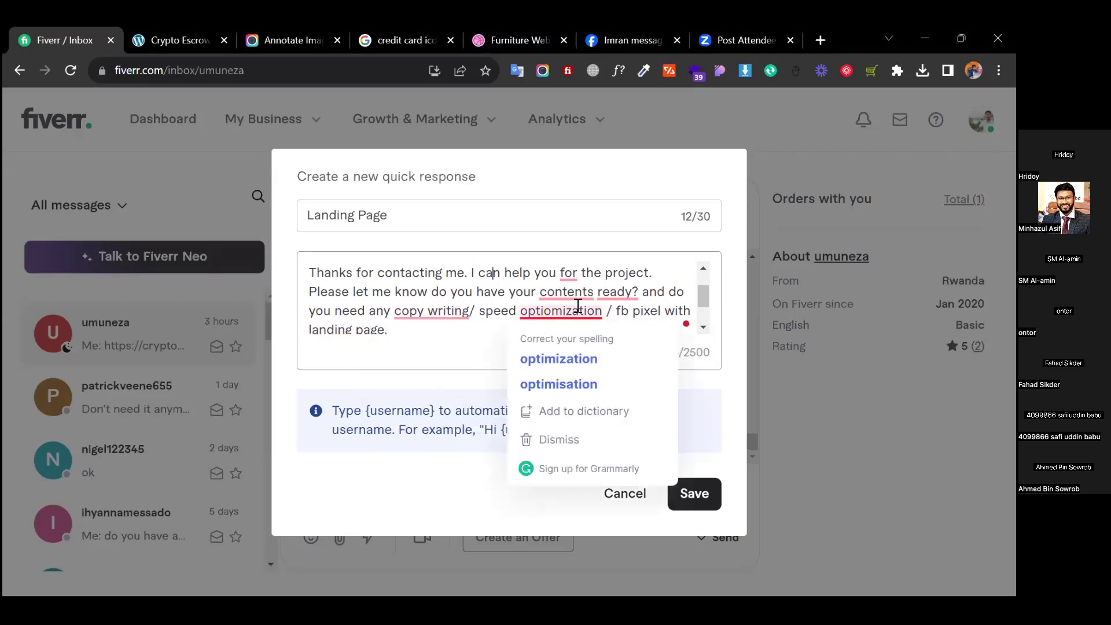
pyautogui.scroll(-2, 554, 286)
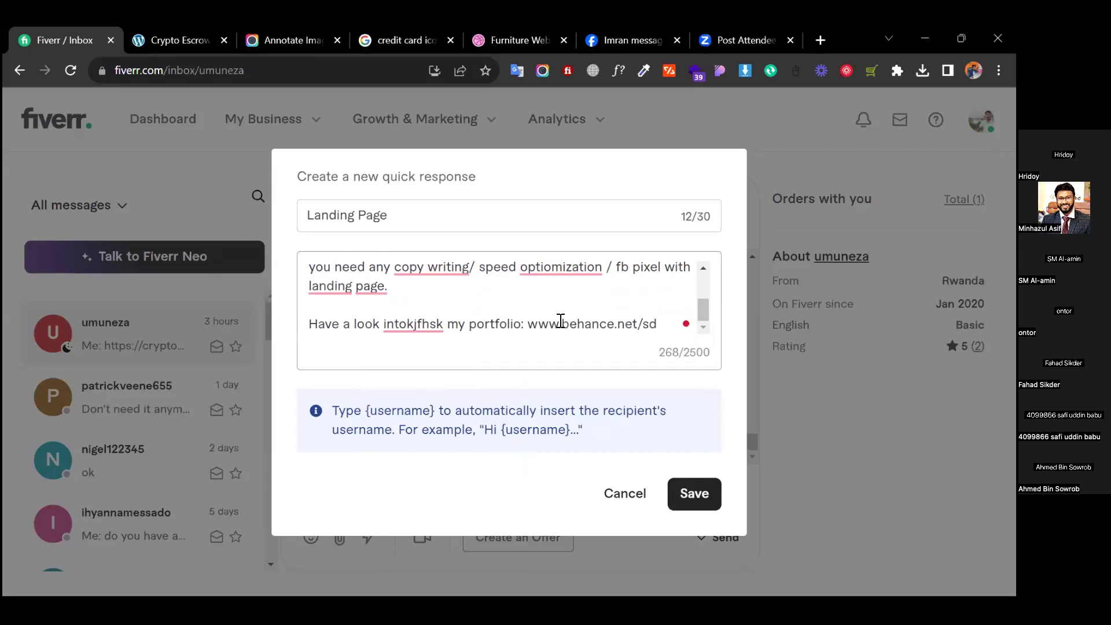
pyautogui.click(695, 494)
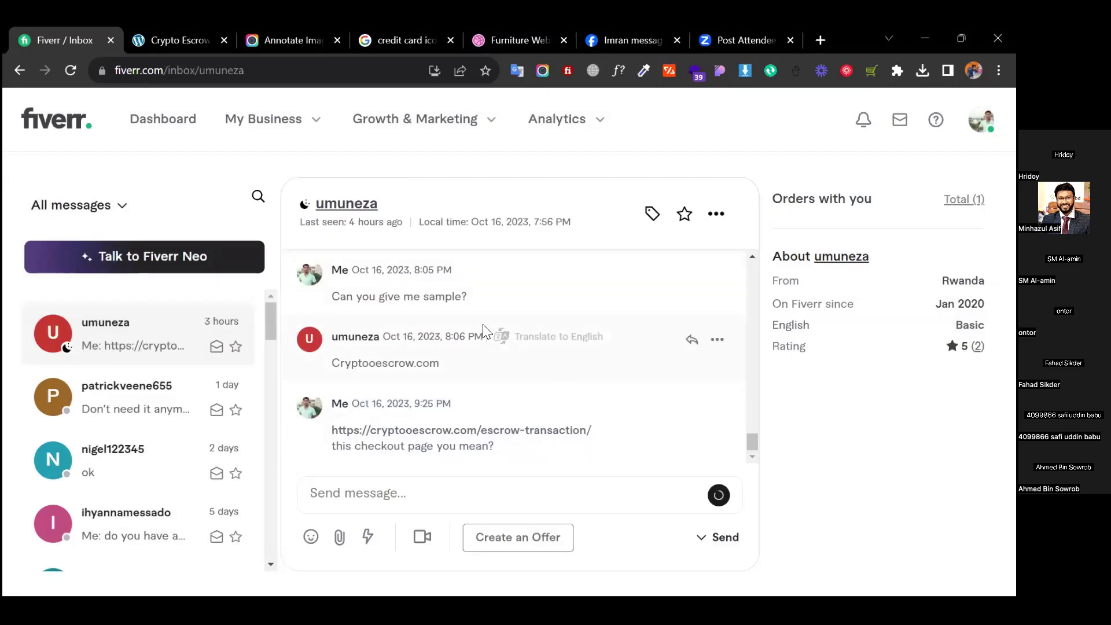
# Insert the "deliverymsg- quick rely" quick response into the open conversation's message draft and clear the draft again.
pyautogui.click(367, 537)
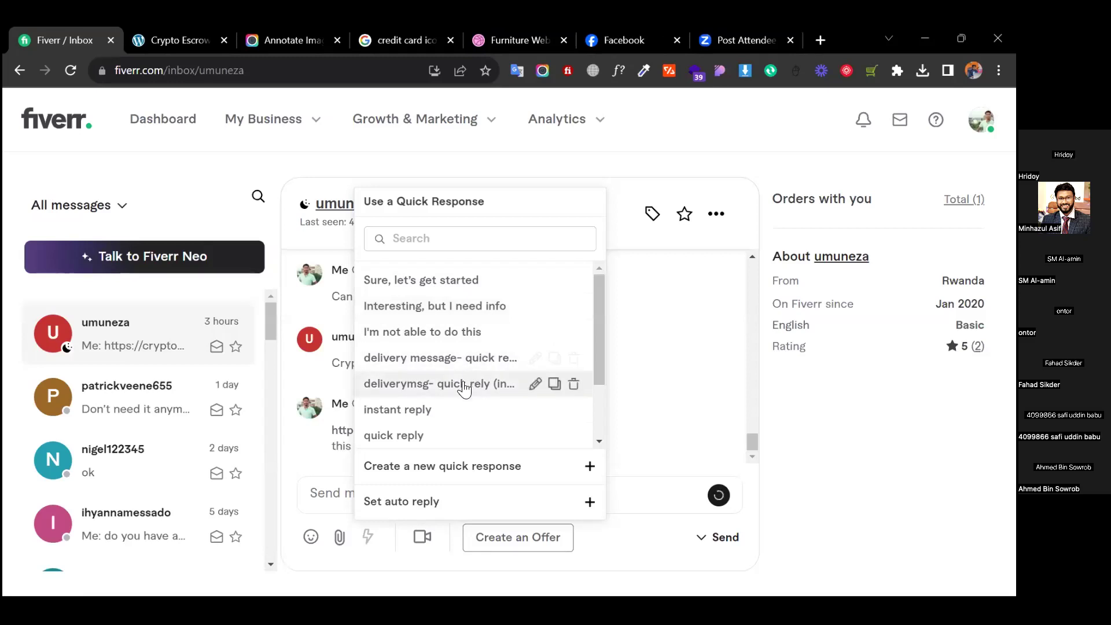
pyautogui.click(422, 385)
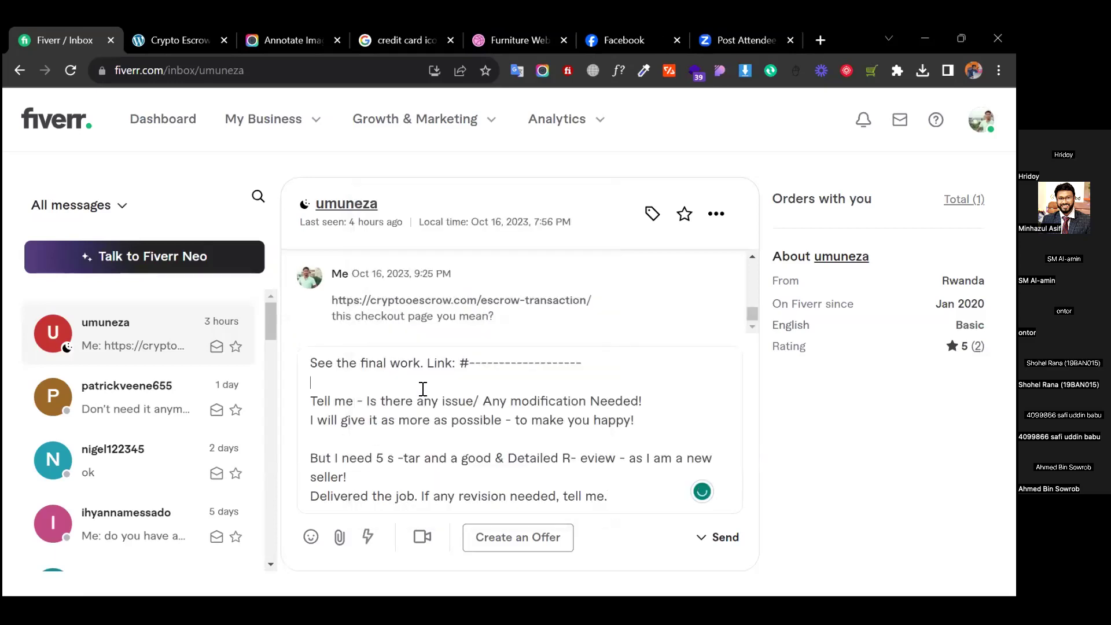
pyautogui.press('super+a')
pyautogui.press('BackSpace')
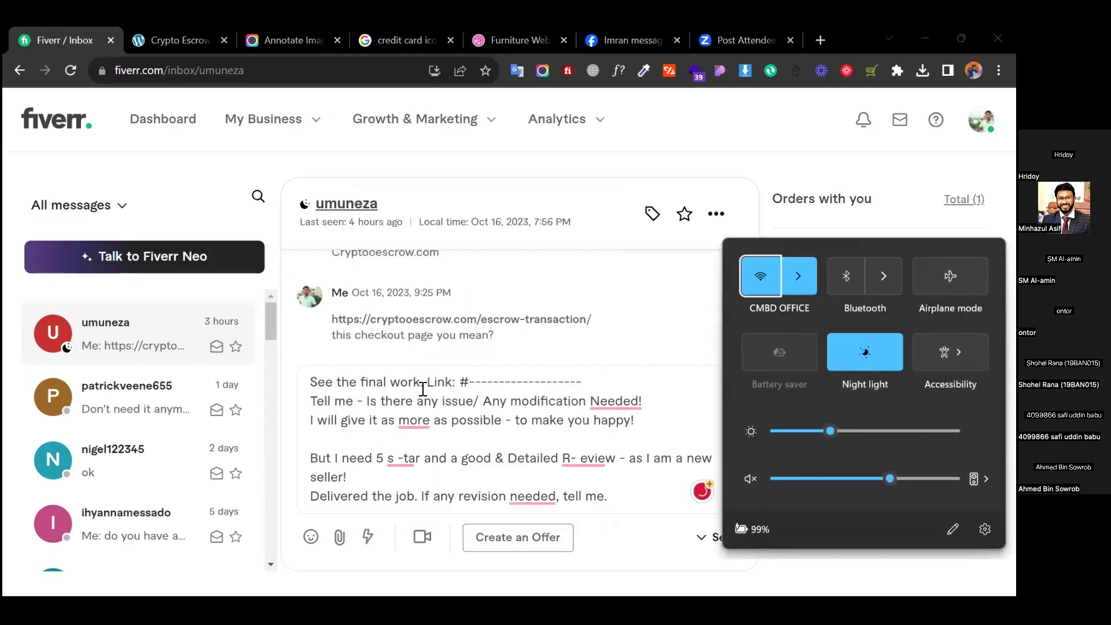
pyautogui.tripleClick(423, 405)
pyautogui.hotkey('ctrl', 'a')
pyautogui.press('BackSpace')
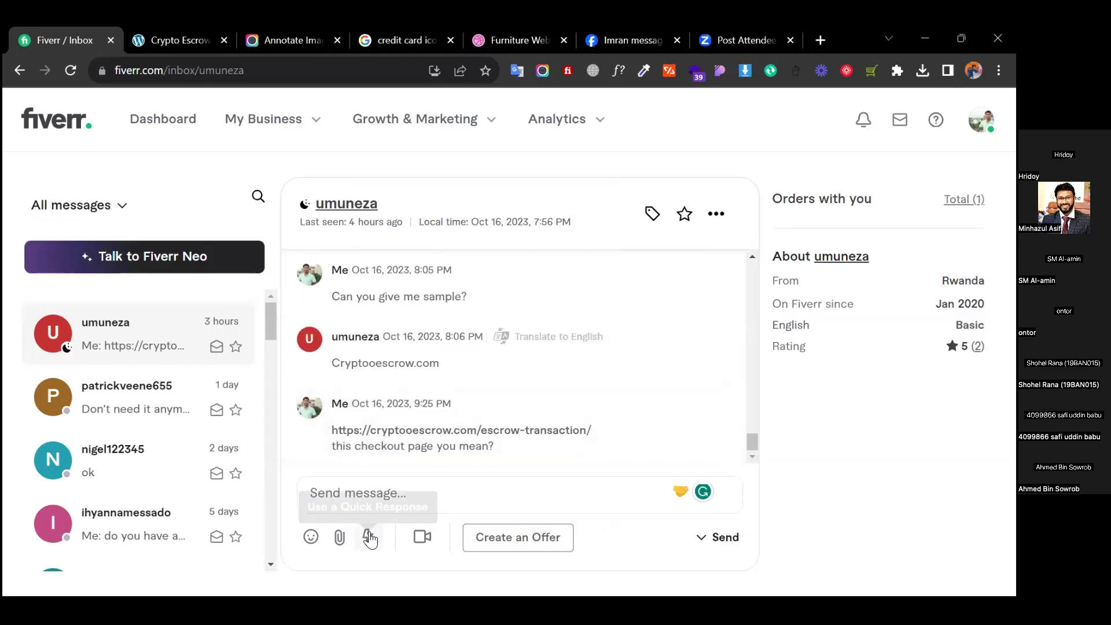
# Insert the Landing Page quick response into the conversation's message draft and clear the inserted text.
pyautogui.click(370, 537)
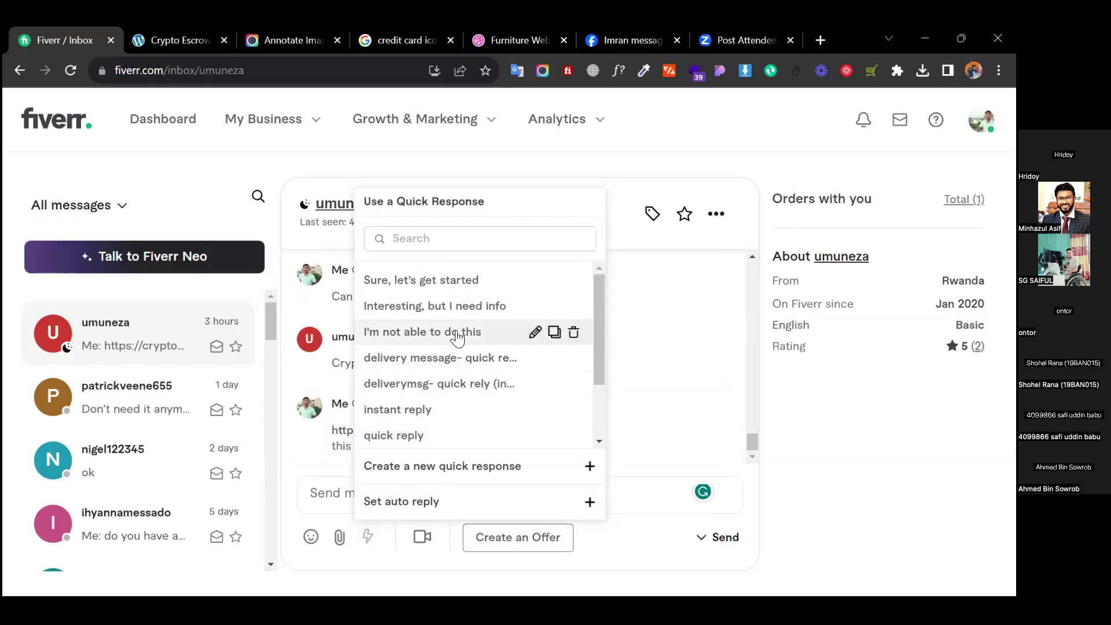
pyautogui.scroll(-3, 454, 333)
pyautogui.click(417, 428)
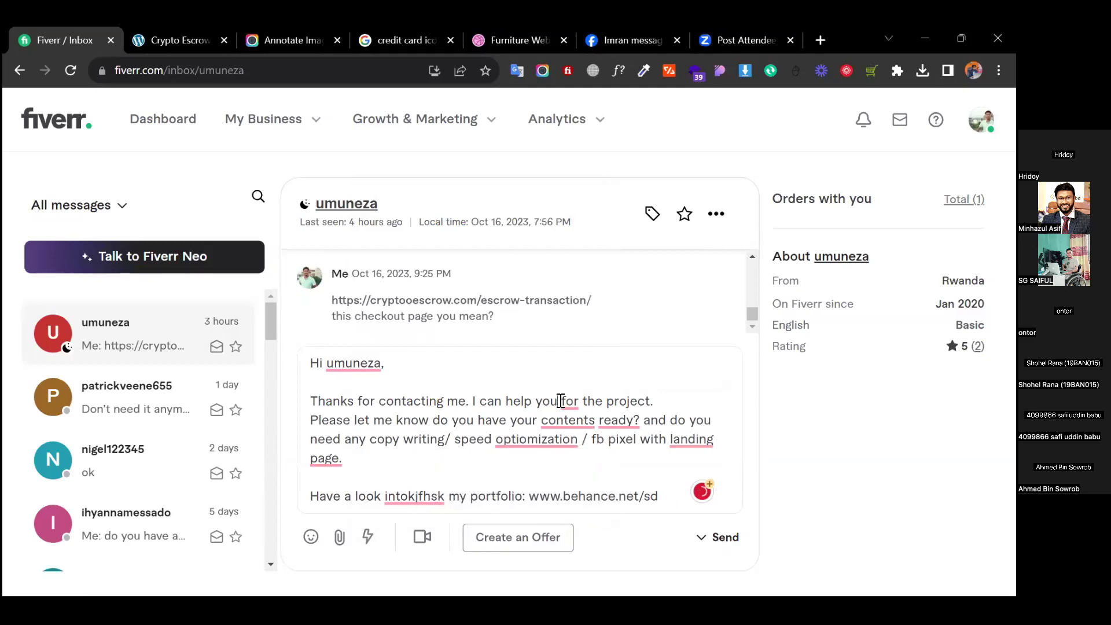
pyautogui.hotkey('ctrl', 'a')
pyautogui.press('BackSpace')
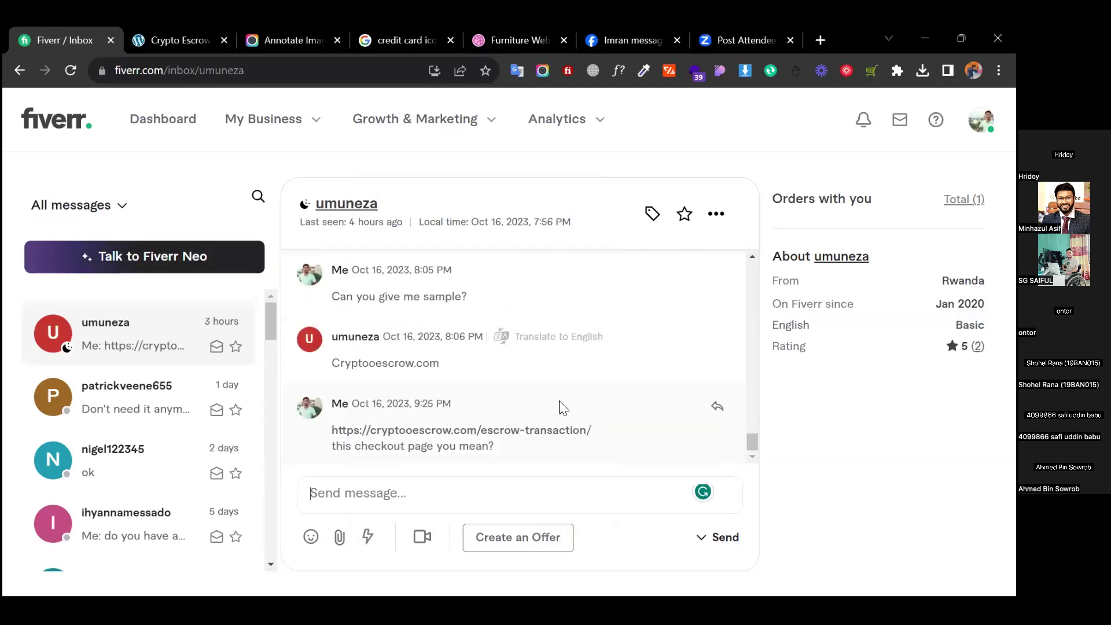
# Open the auto reply setup from the quick responses and switch auto reply off and back on.
pyautogui.click(371, 535)
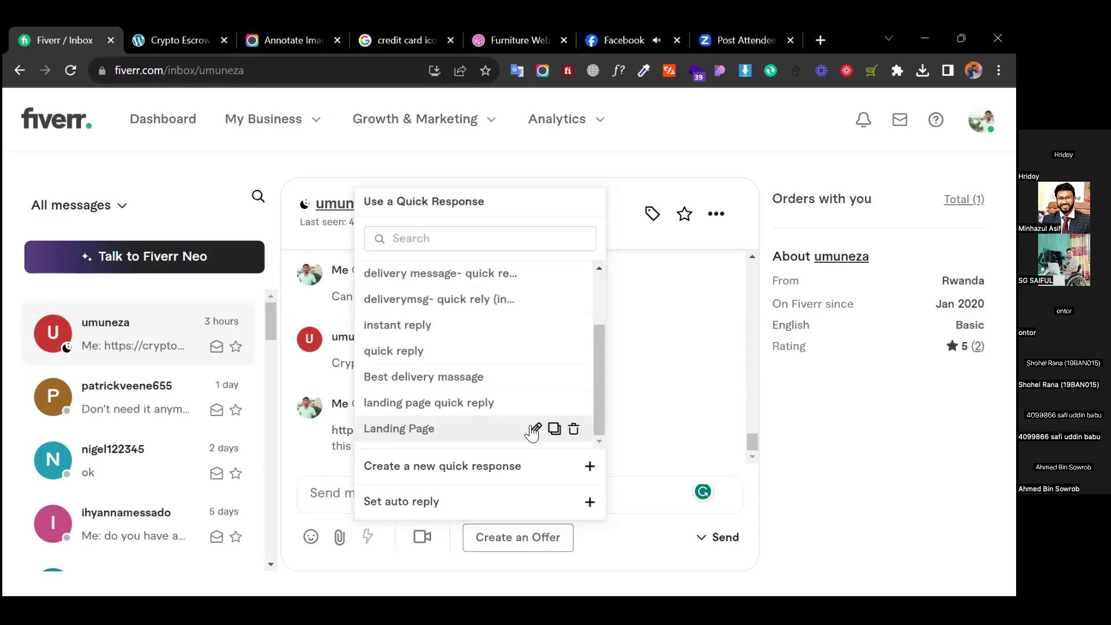
pyautogui.click(590, 501)
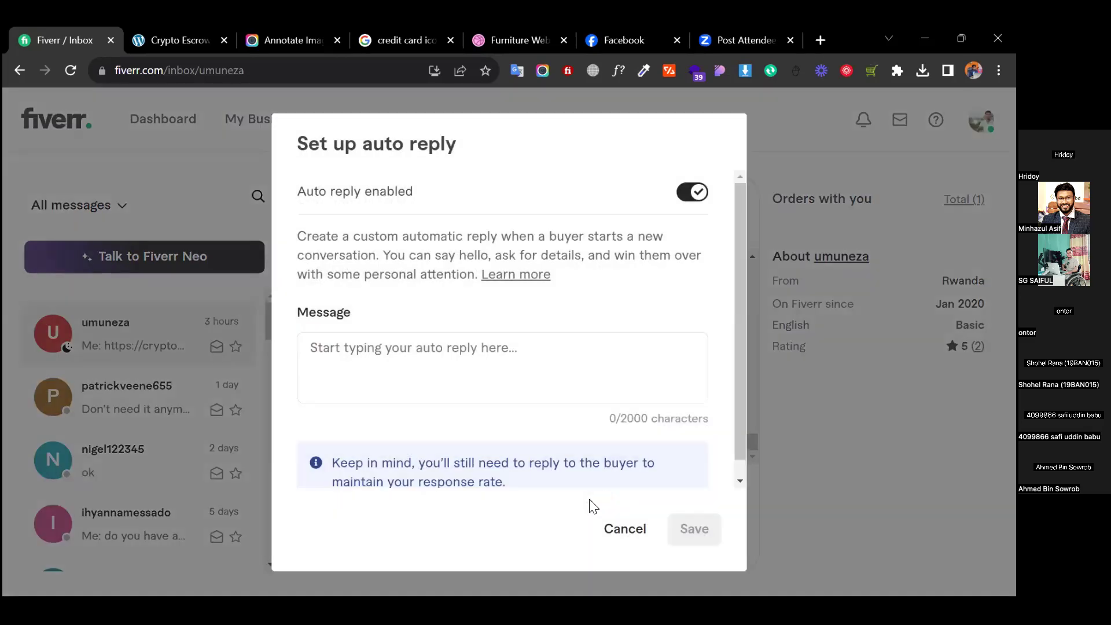
pyautogui.click(651, 361)
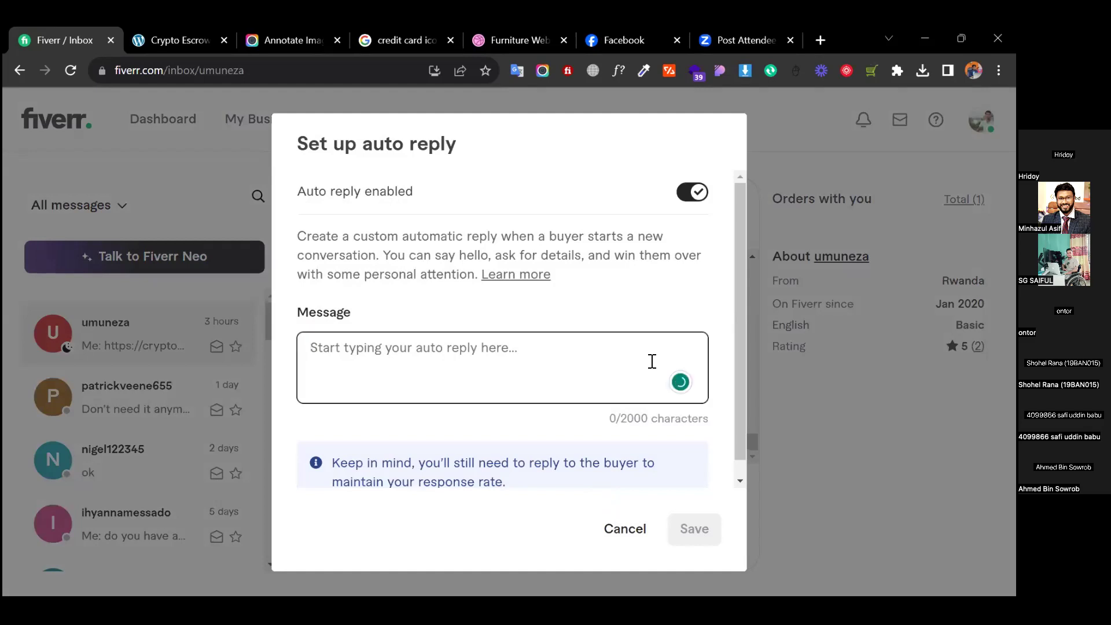
pyautogui.click(697, 192)
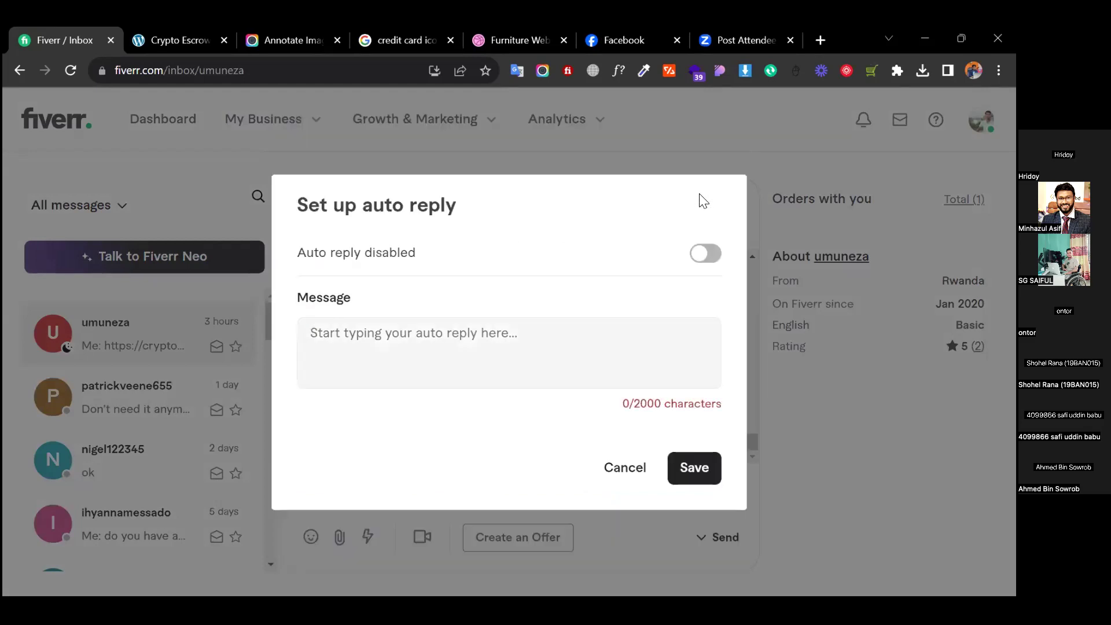
pyautogui.click(707, 254)
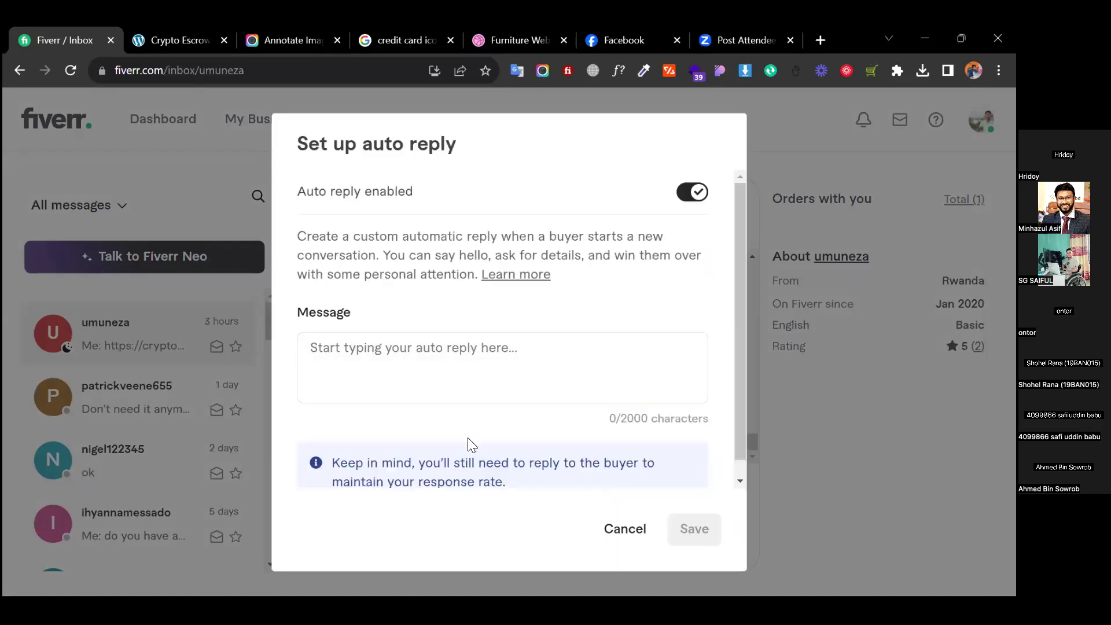
# Start the auto reply message with "hi i am offline right now. please check my portfolio:" followed by a blank line.
pyautogui.click(548, 341)
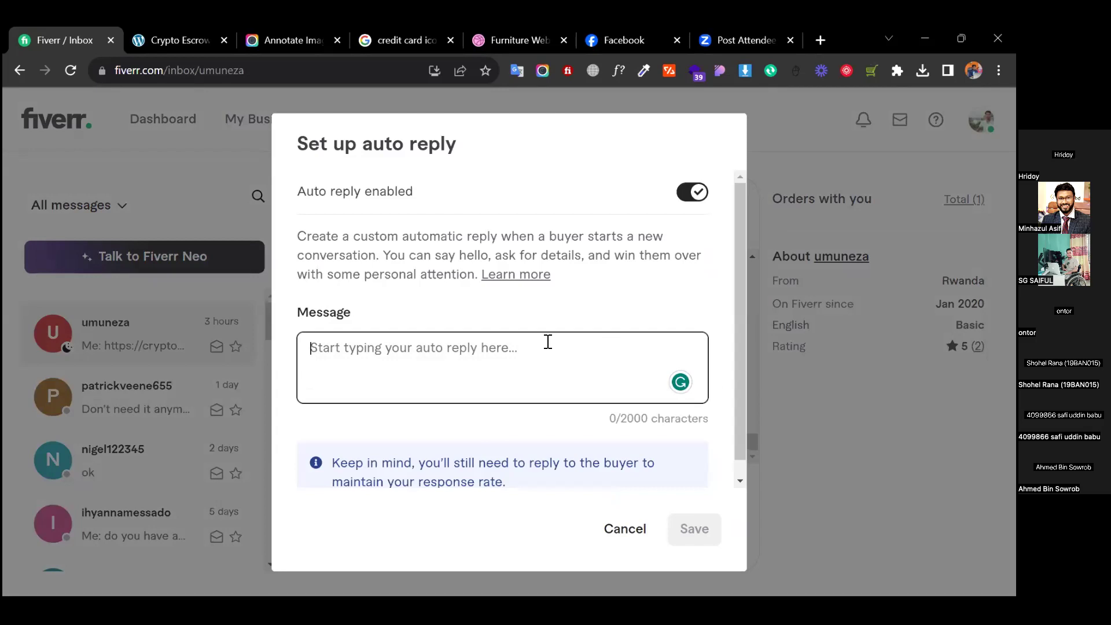
pyautogui.write('hi i a')
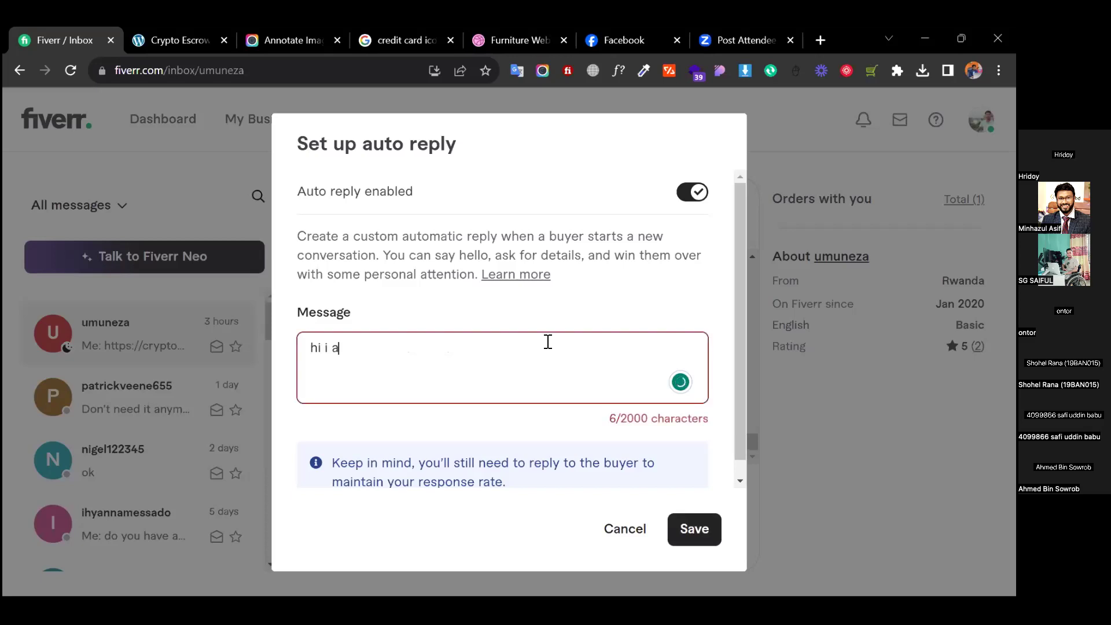
pyautogui.write('m offline right n')
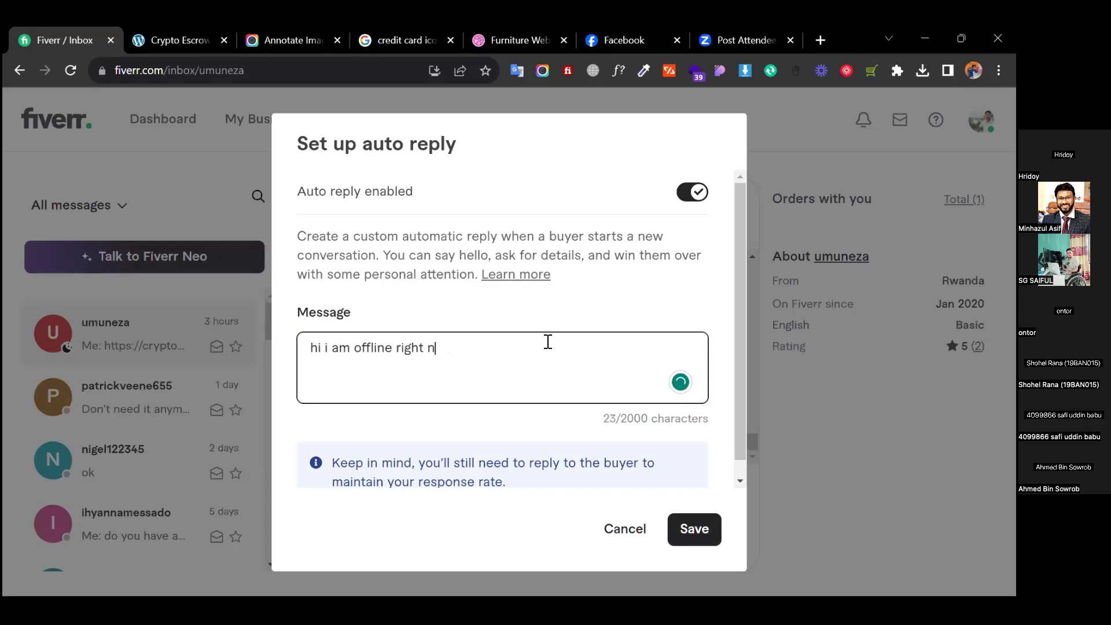
pyautogui.write('ow. please ch')
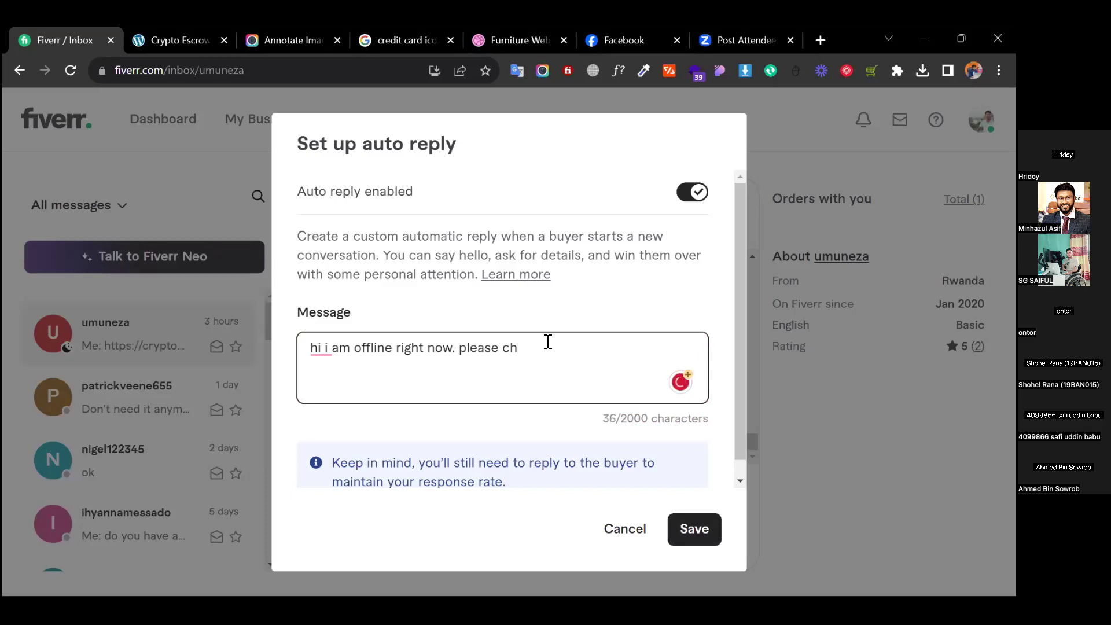
pyautogui.write('eck my por')
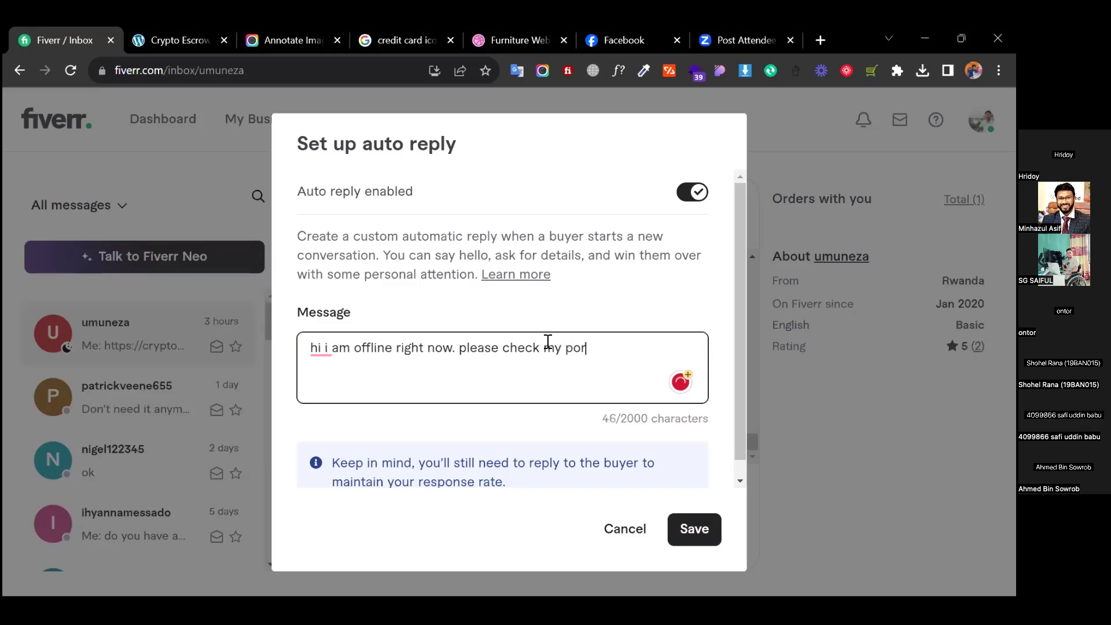
pyautogui.write('tfolio:')
pyautogui.press('Return')
pyautogui.press('Return')
# Add "when I will be available, I will reply you." to the auto reply, correcting the misspelled "reply", and cancel the setup.
pyautogui.write('when I will be available, I will replhy you')
pyautogui.press('BackSpace')
pyautogui.press('BackSpace')
pyautogui.press('BackSpace')
pyautogui.press('BackSpace')
pyautogui.press('BackSpace')
pyautogui.press('BackSpace')
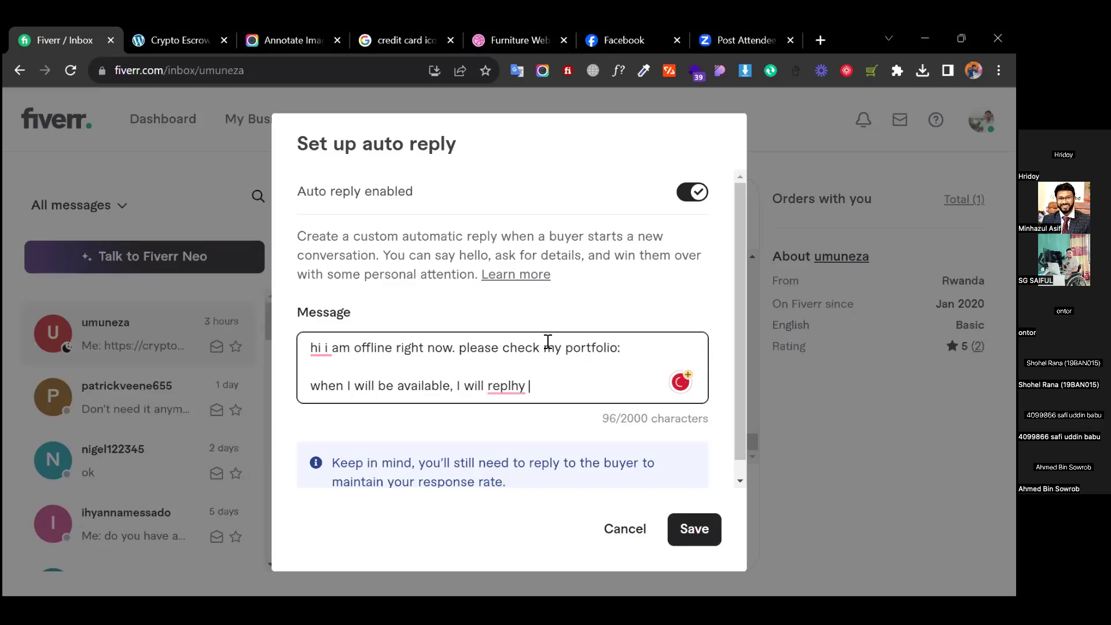
pyautogui.write('y you.')
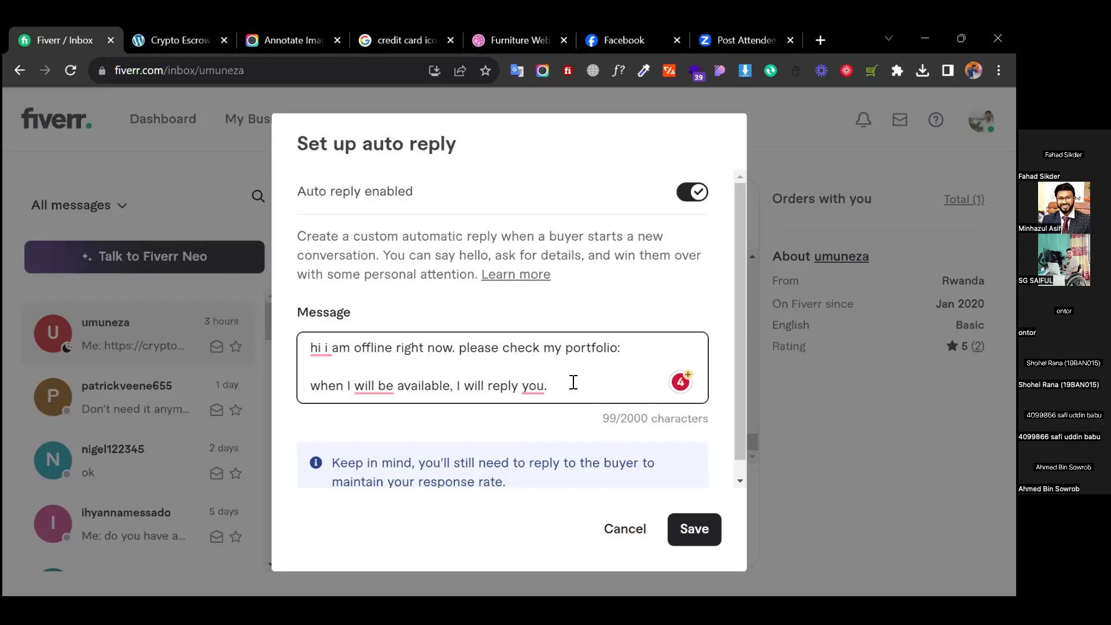
pyautogui.click(626, 527)
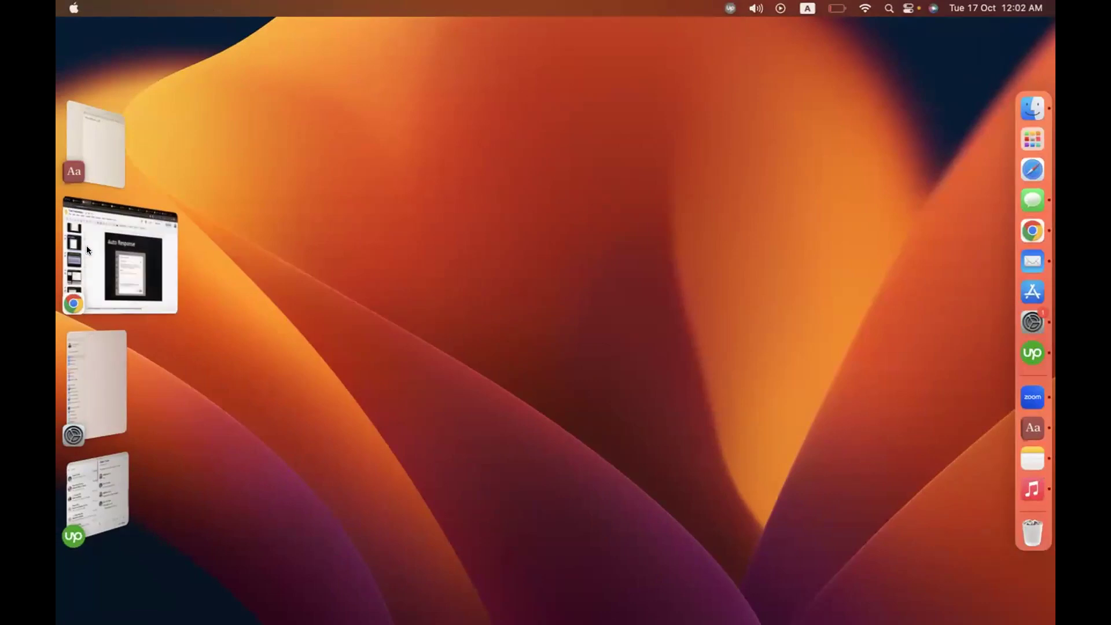
# Switch to the Fiverr Presentation in Google Slides and show the Auto Response slide.
pyautogui.click(87, 247)
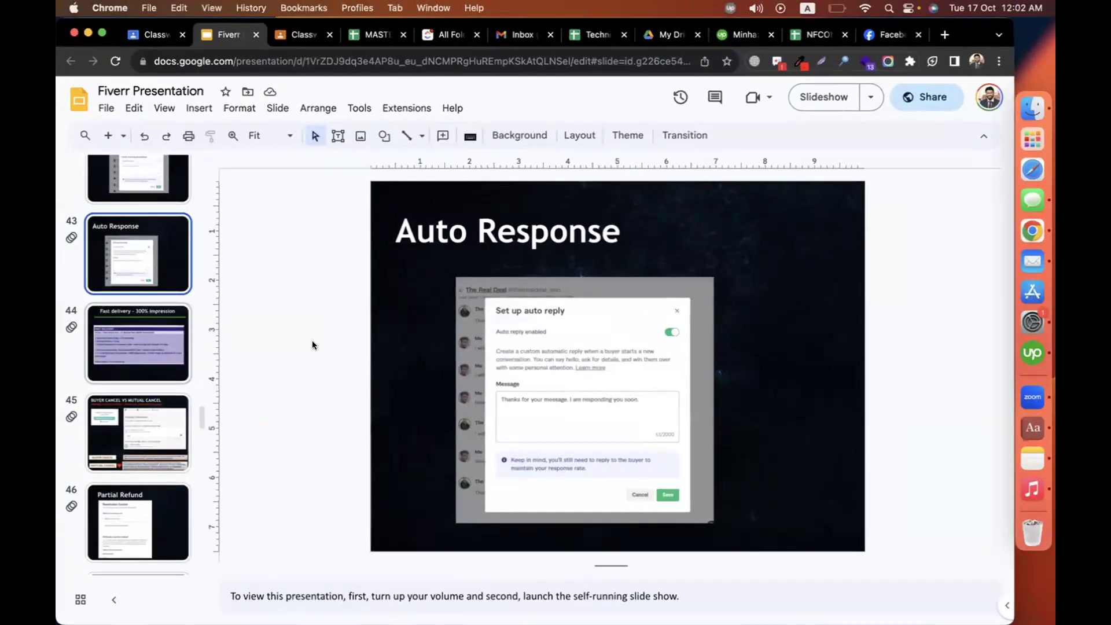
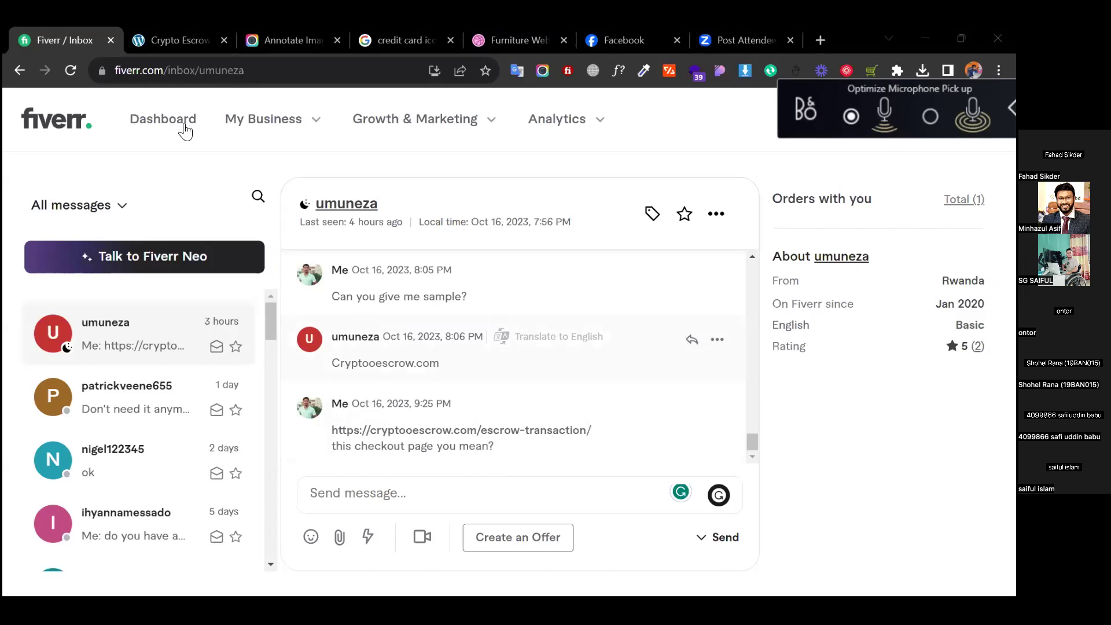
# Return to Fiverr's seller dashboard and open the active $50 e-commerce website order.
pyautogui.click(145, 123)
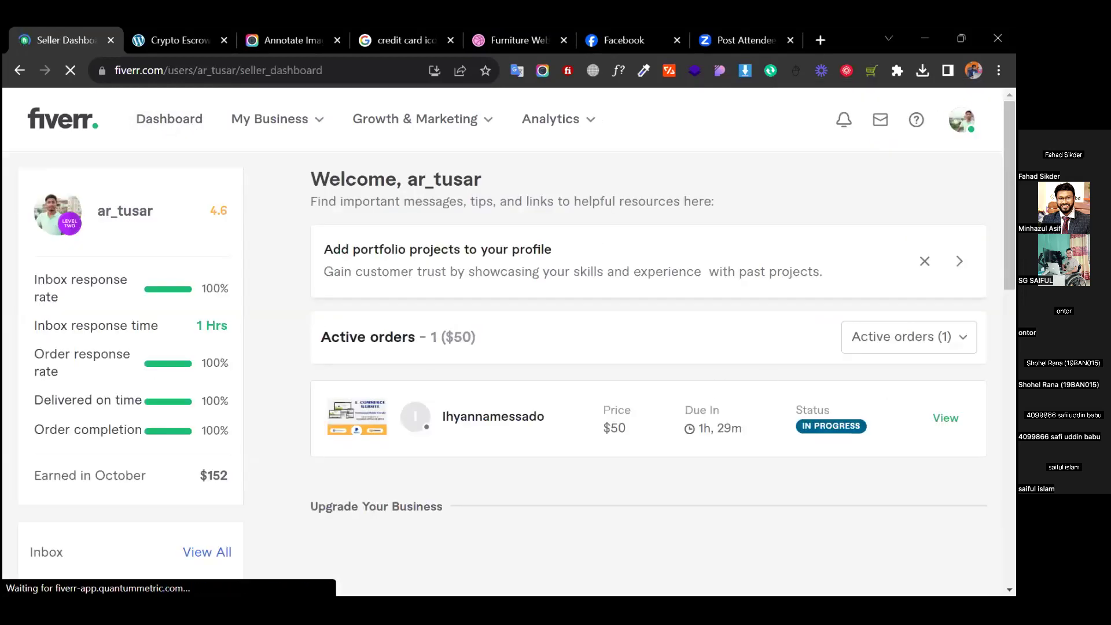
pyautogui.click(529, 405)
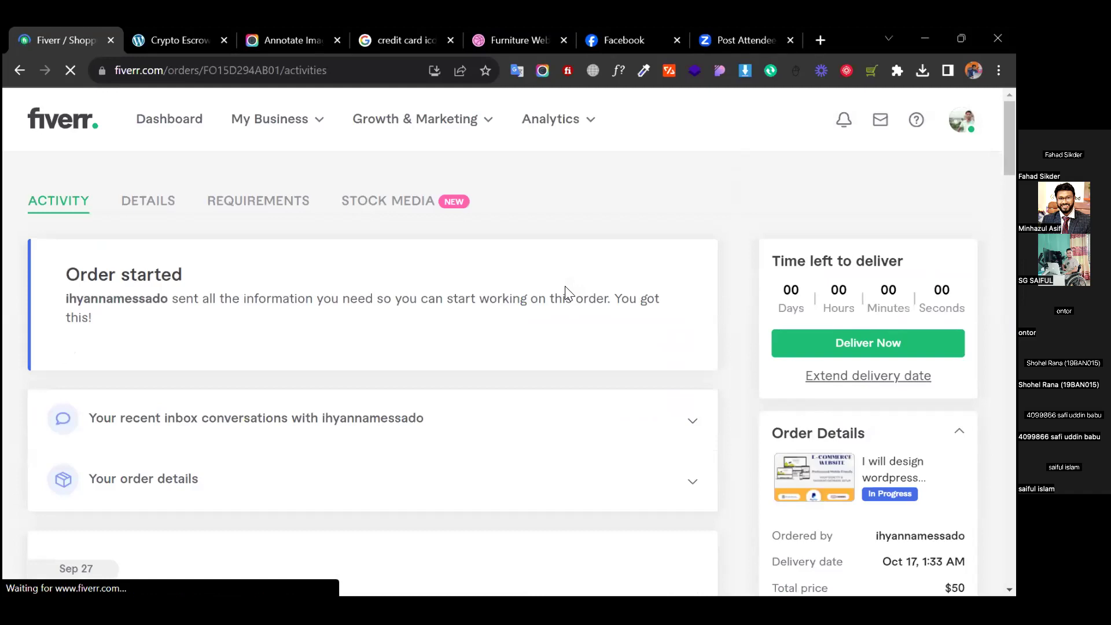
# Look through the order's activity page, including the buyer's requirements, delivery extension history and order details.
pyautogui.scroll(-15, 749, 238)
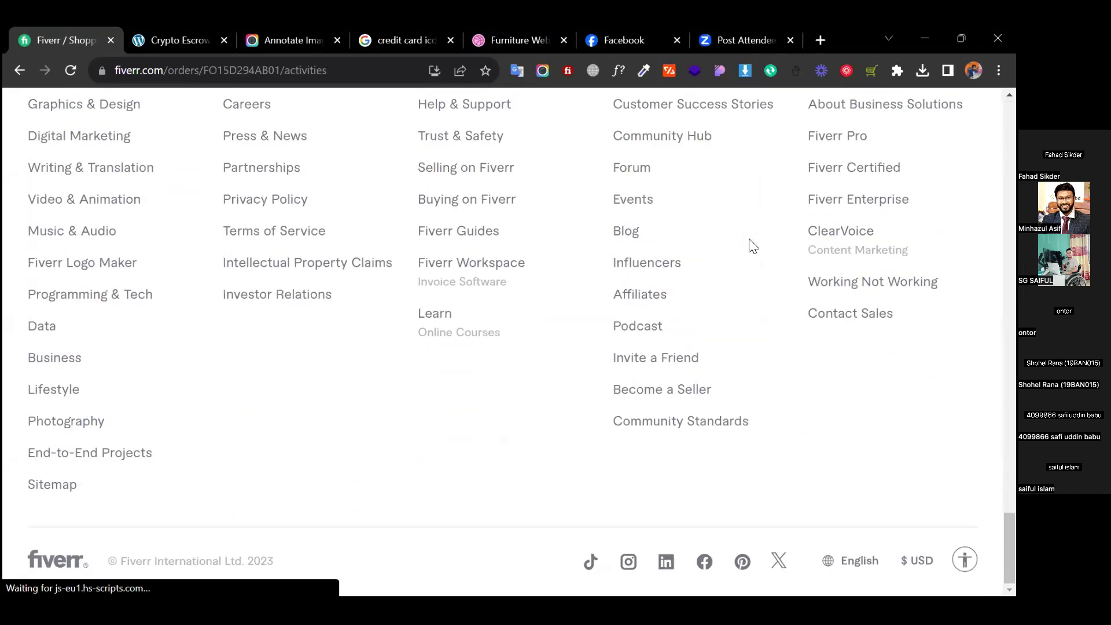
pyautogui.scroll(12, 749, 239)
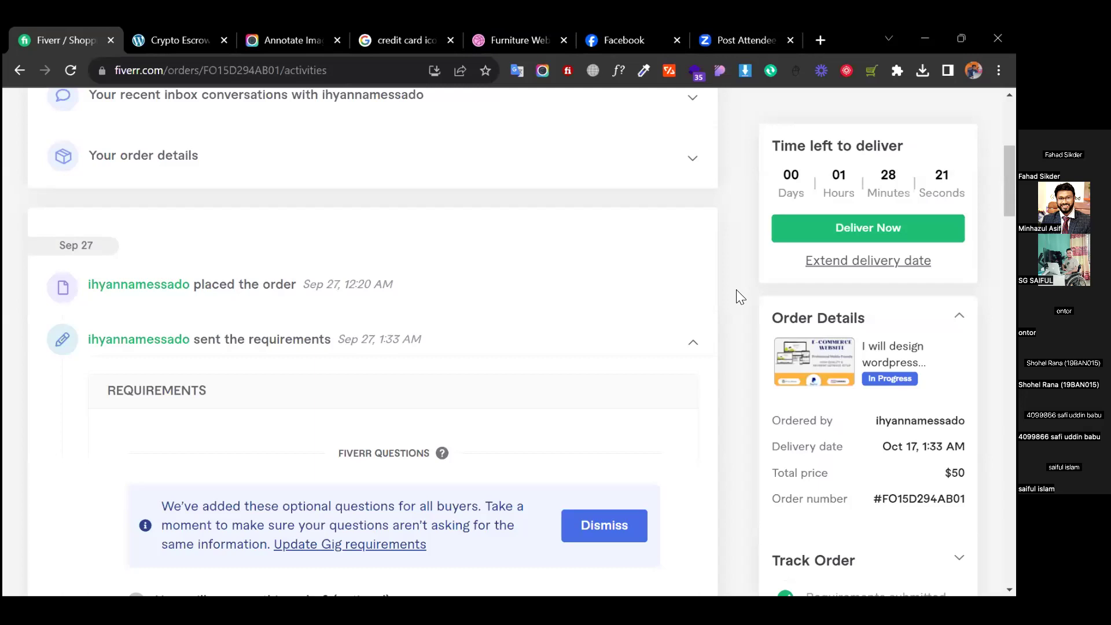
pyautogui.scroll(-20, 736, 290)
pyautogui.scroll(20, 737, 291)
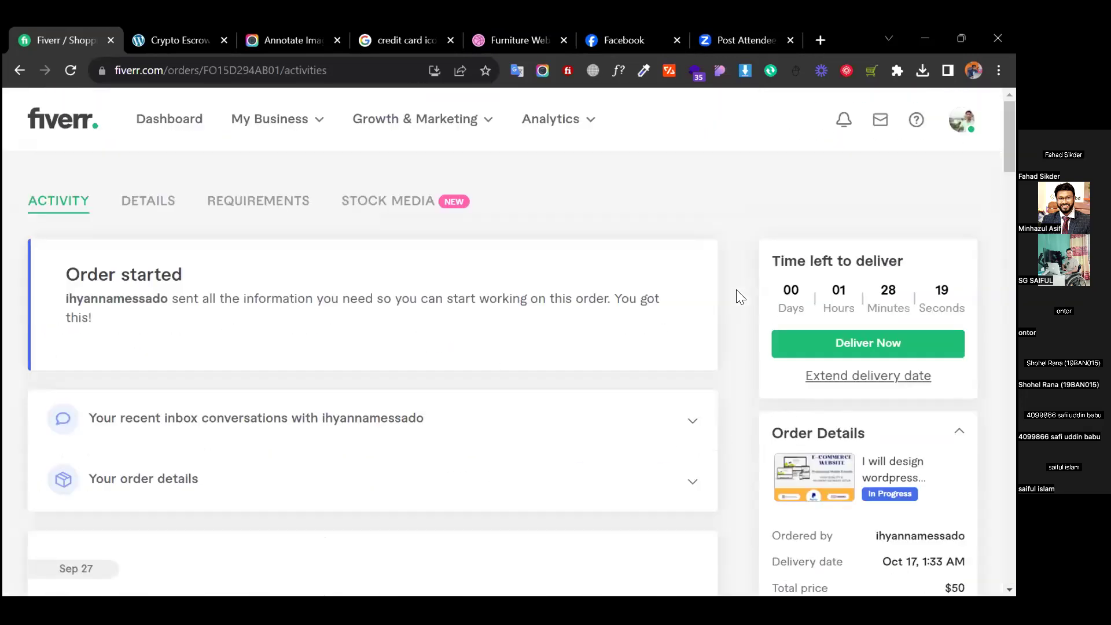
pyautogui.scroll(-7, 737, 291)
pyautogui.scroll(-8, 737, 290)
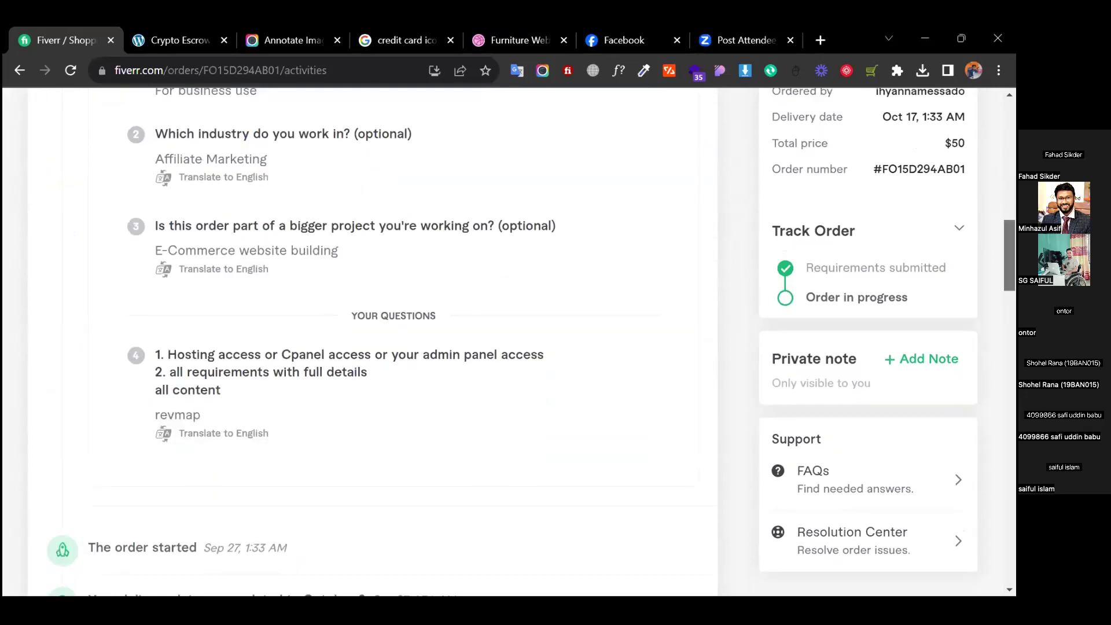
pyautogui.moveTo(1010, 254); pyautogui.dragTo(1010, 137)
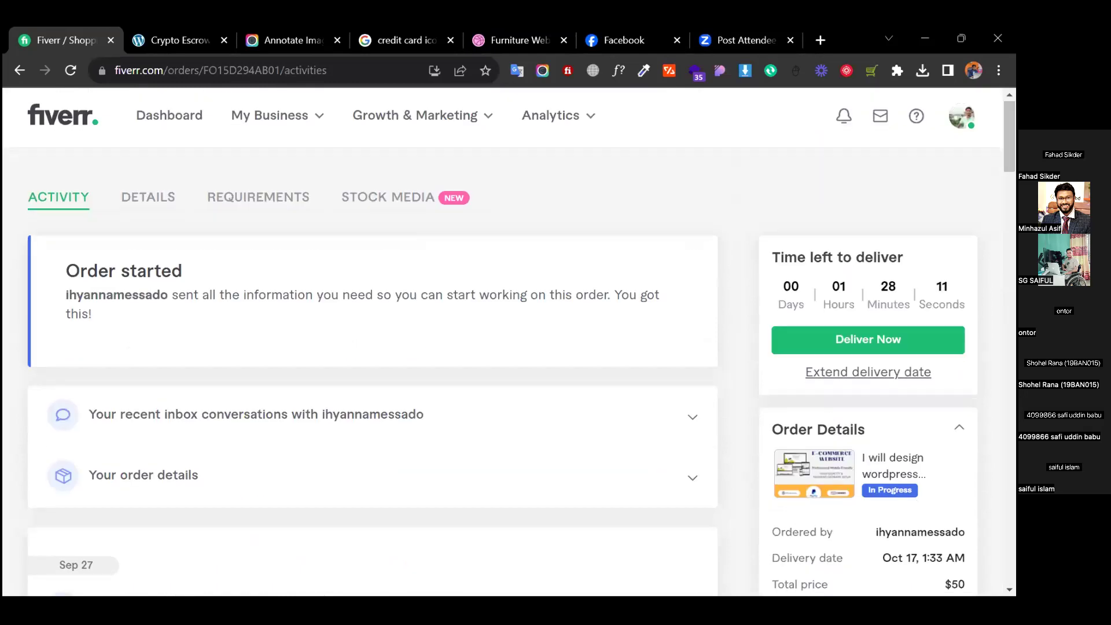
pyautogui.scroll(-20, 370, 347)
pyautogui.scroll(1, 370, 347)
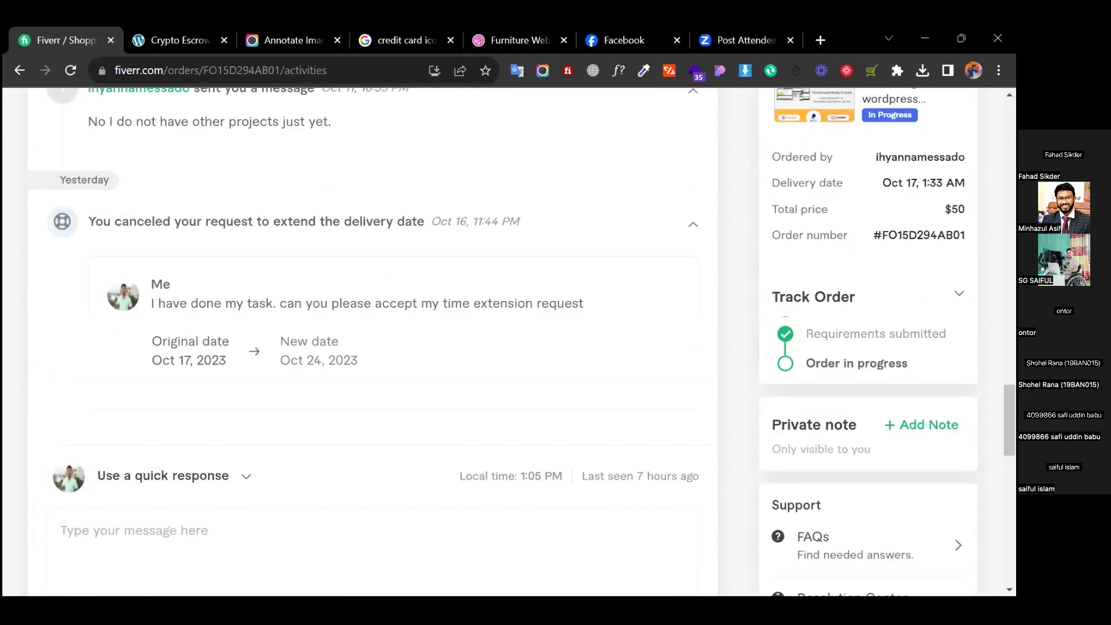
# Copy the order number from the order details.
pyautogui.doubleClick(924, 235)
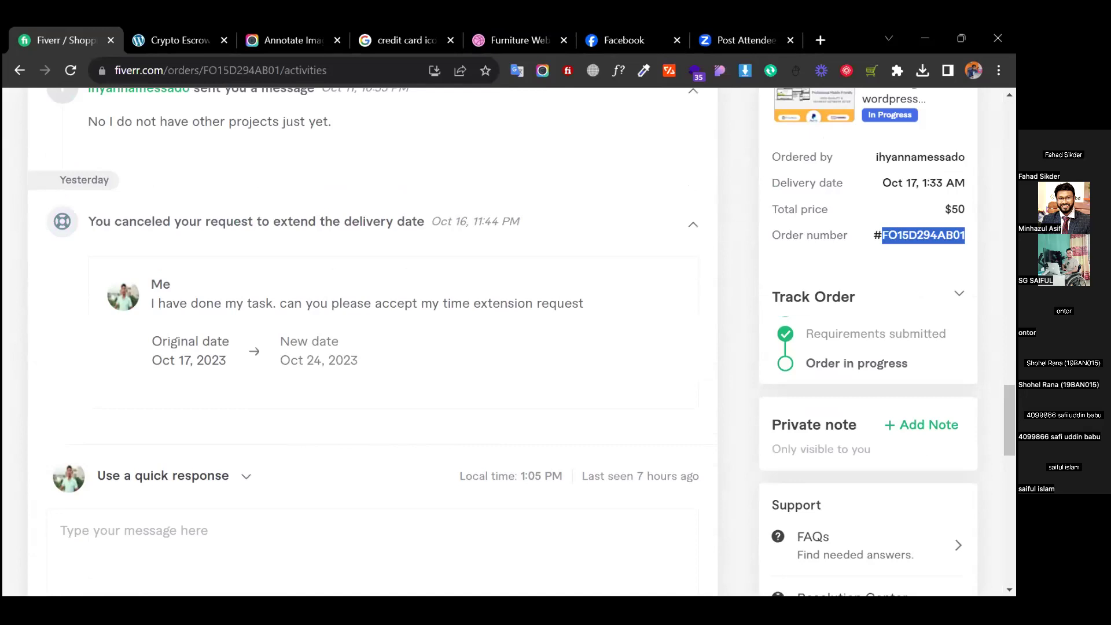
pyautogui.rightClick(915, 236)
pyautogui.click(864, 255)
# Open Fiverr's Help & Support site from the links at the end of the order page.
pyautogui.press('End')
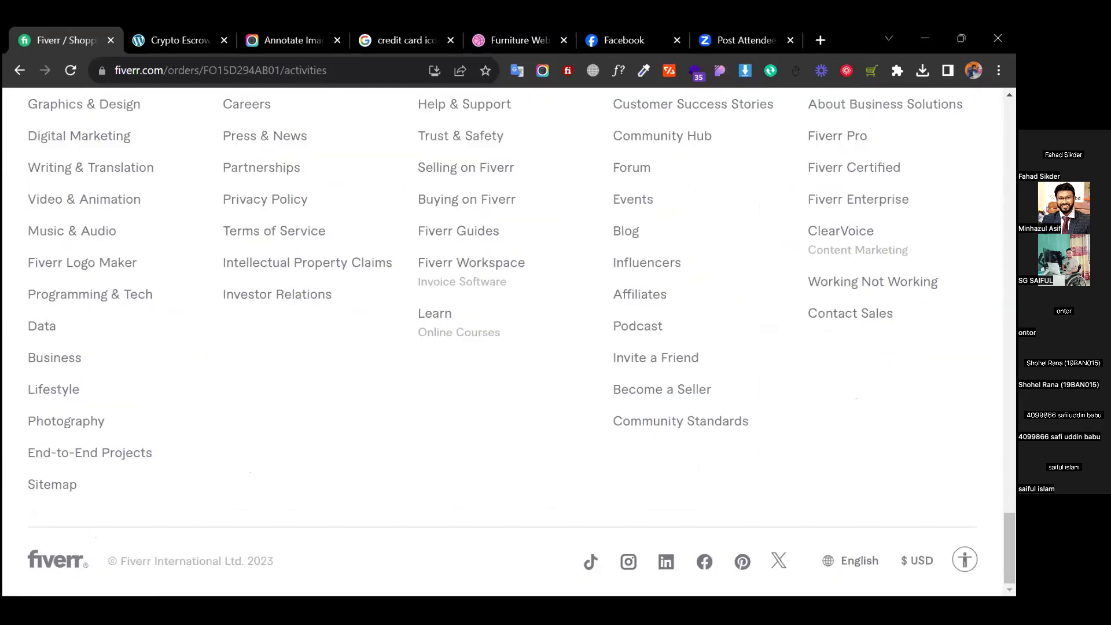
pyautogui.scroll(10, 439, 442)
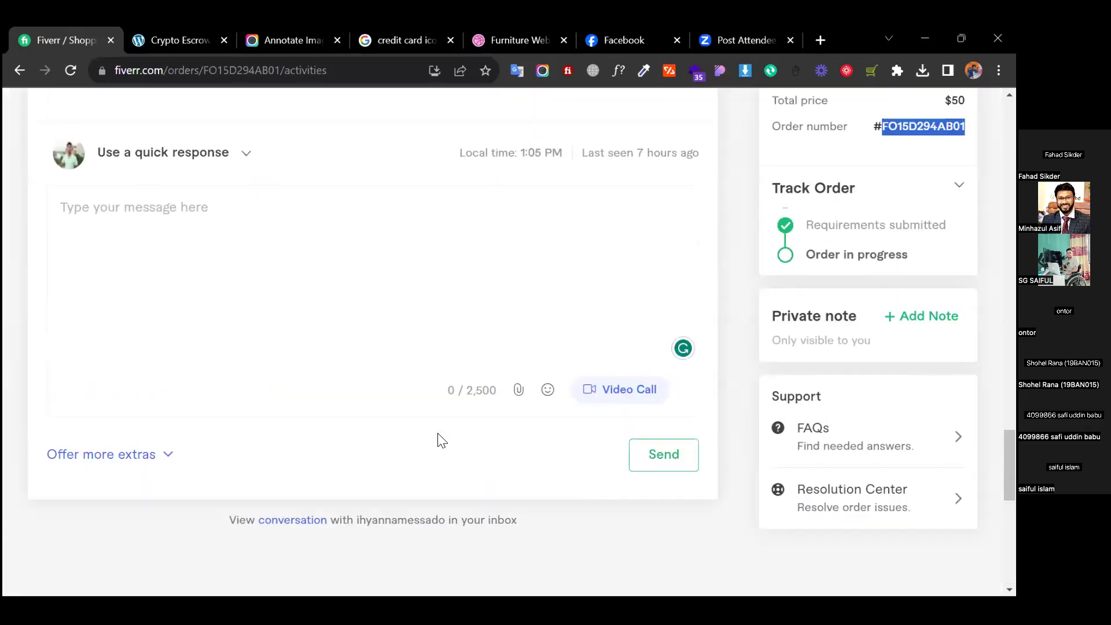
pyautogui.press('End')
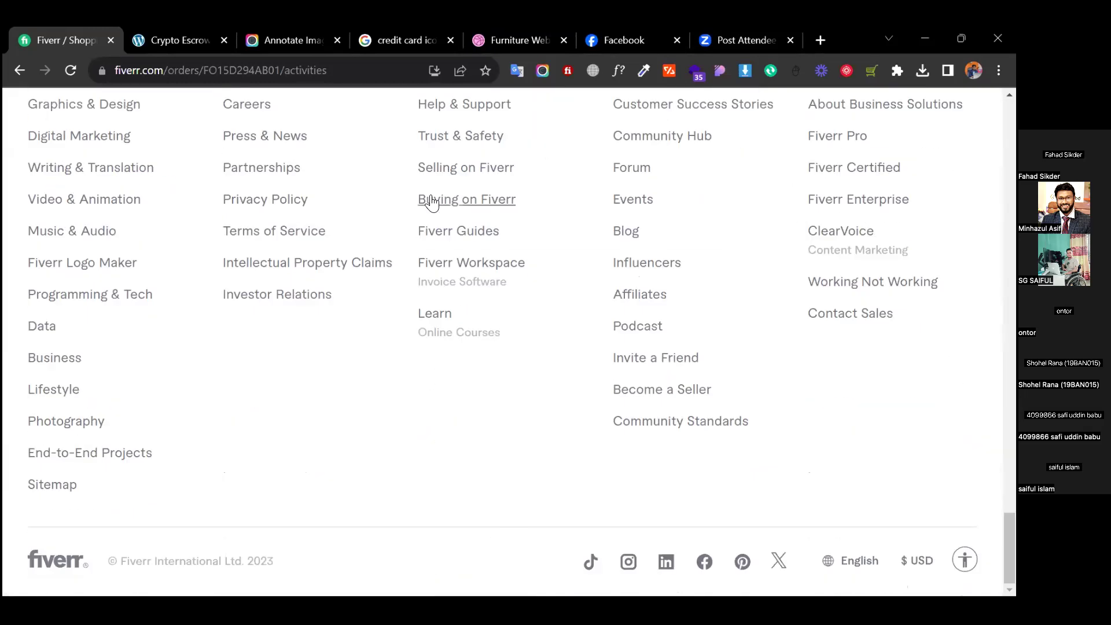
pyautogui.click(442, 103)
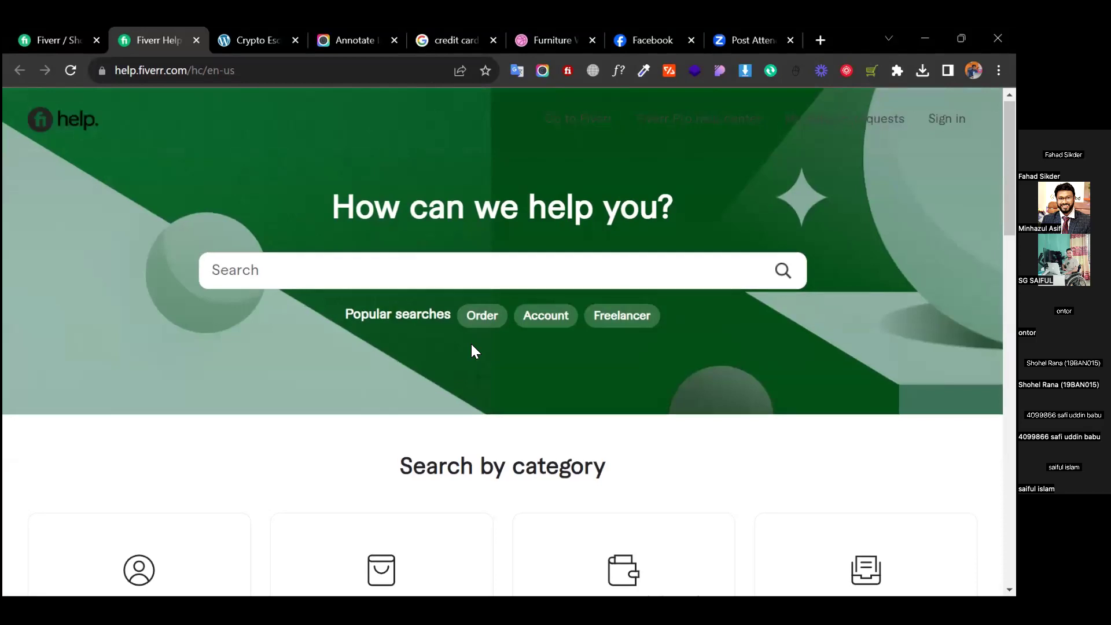
# Go to Fiverr's support request form and choose Selling on Fiverr, Orders, Current orders, Canceling an order as the topic.
pyautogui.scroll(-15, 471, 343)
pyautogui.scroll(15, 472, 344)
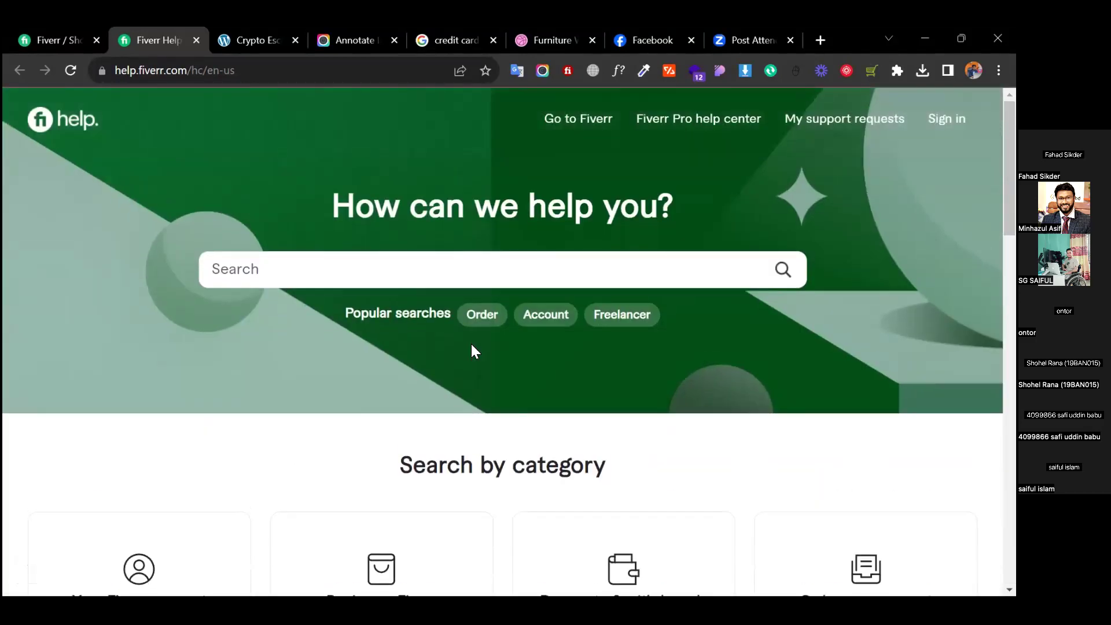
pyautogui.scroll(-15, 471, 344)
pyautogui.click(109, 484)
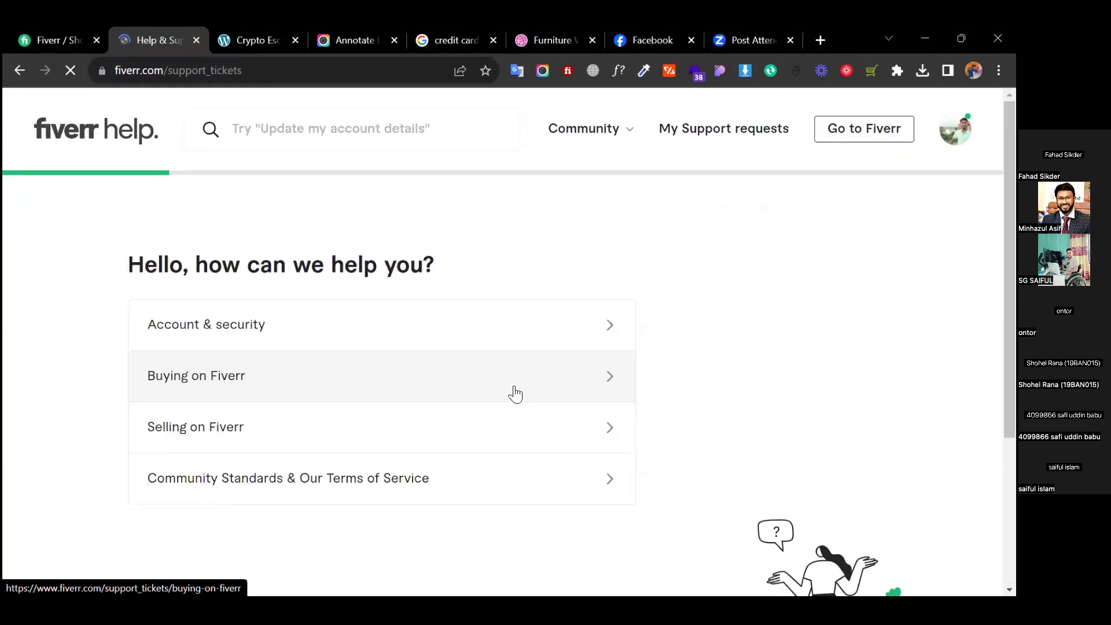
pyautogui.click(201, 428)
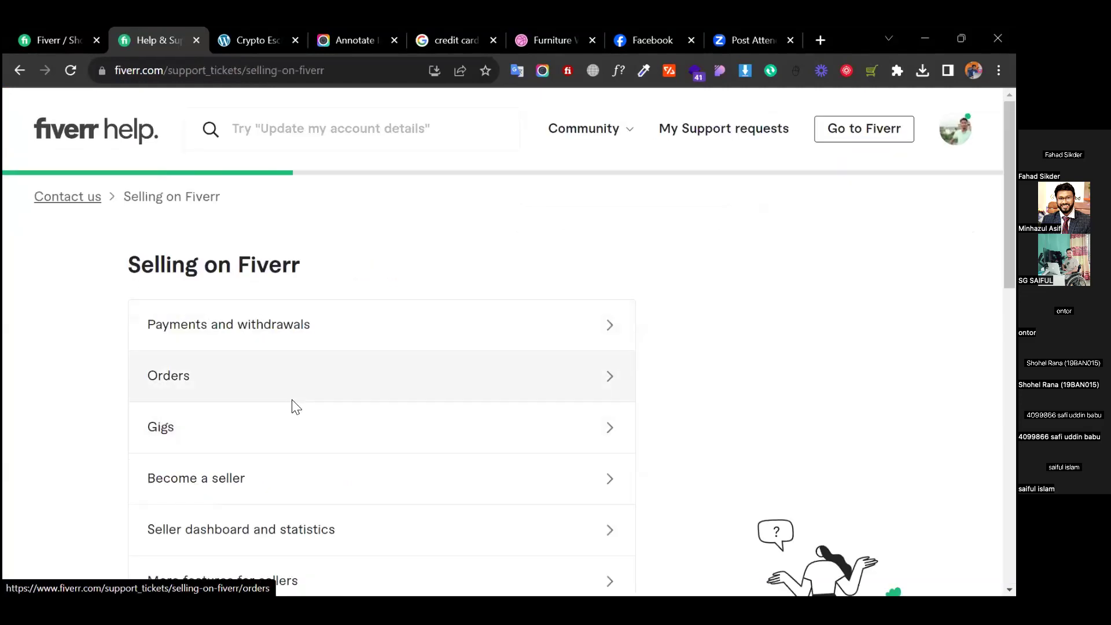
pyautogui.click(173, 386)
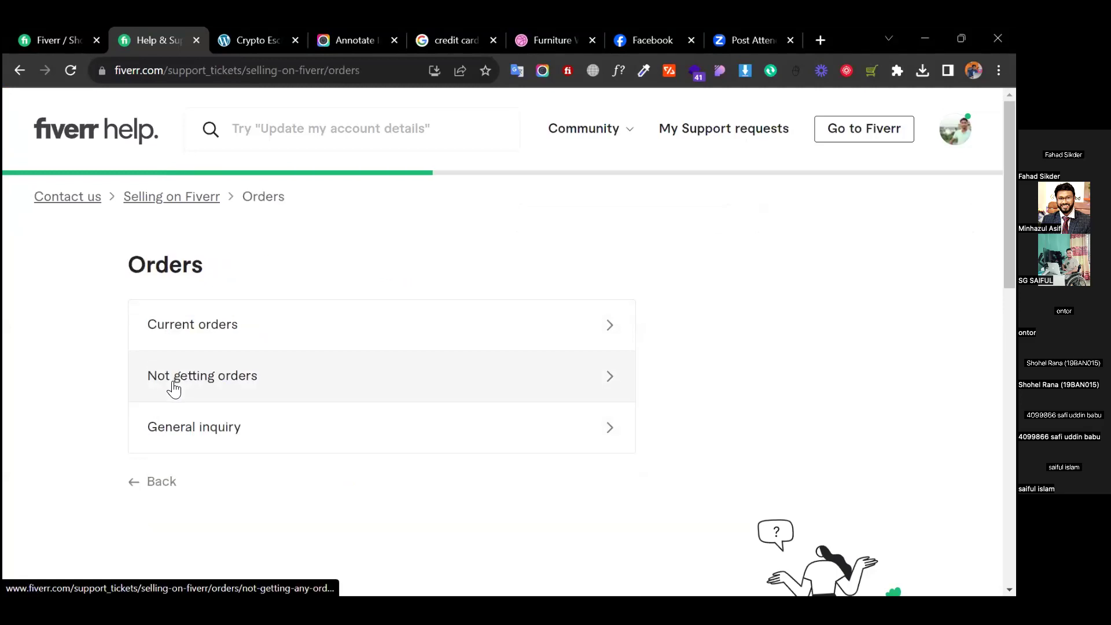
pyautogui.click(235, 328)
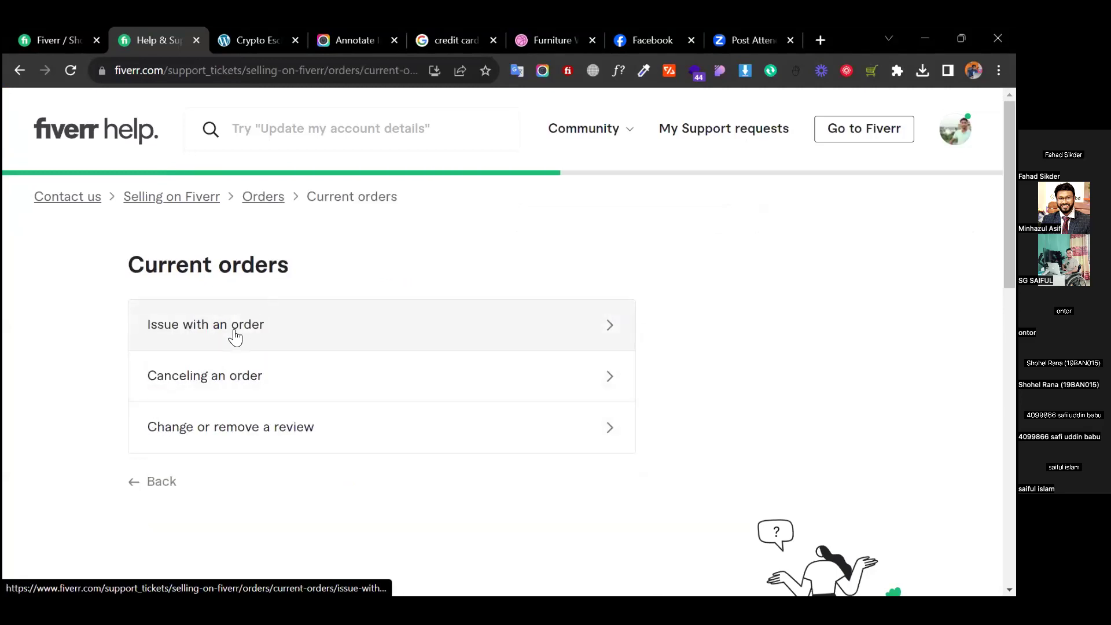
pyautogui.click(234, 385)
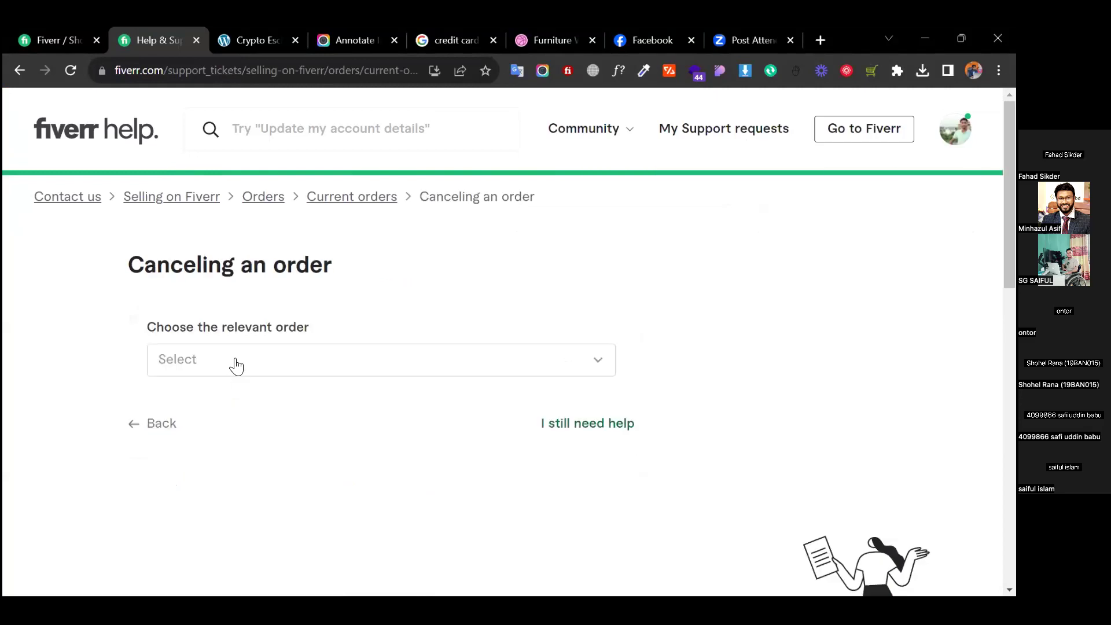
# Choose the in-progress $50 WordPress e-commerce order as the relevant order and go to its Resolution Center.
pyautogui.click(236, 365)
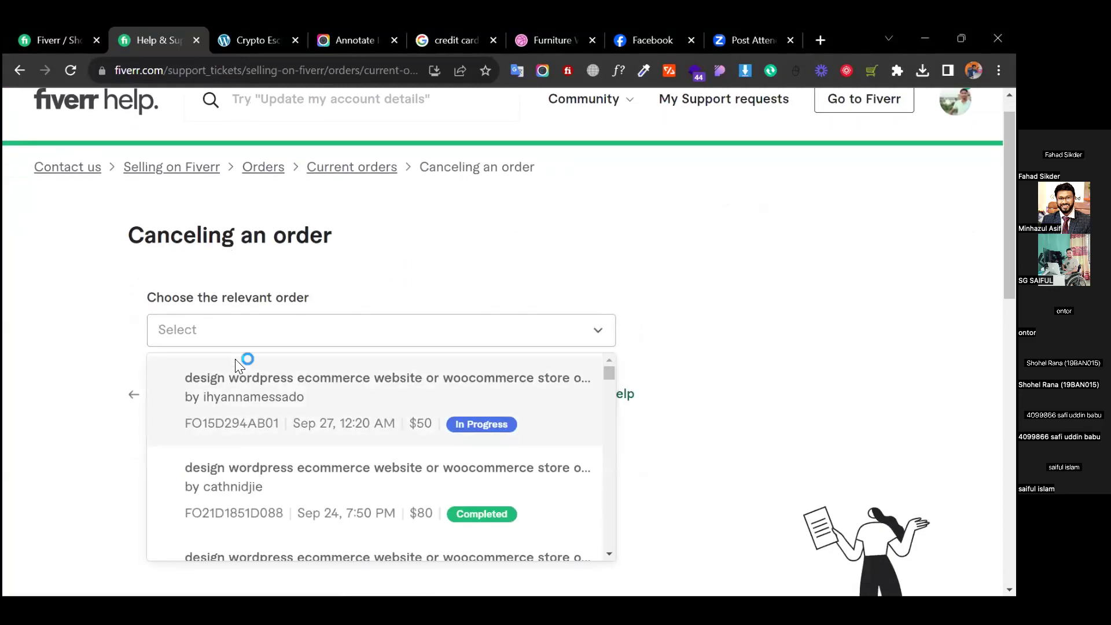
pyautogui.click(244, 412)
pyautogui.scroll(-15, 519, 405)
pyautogui.scroll(15, 519, 408)
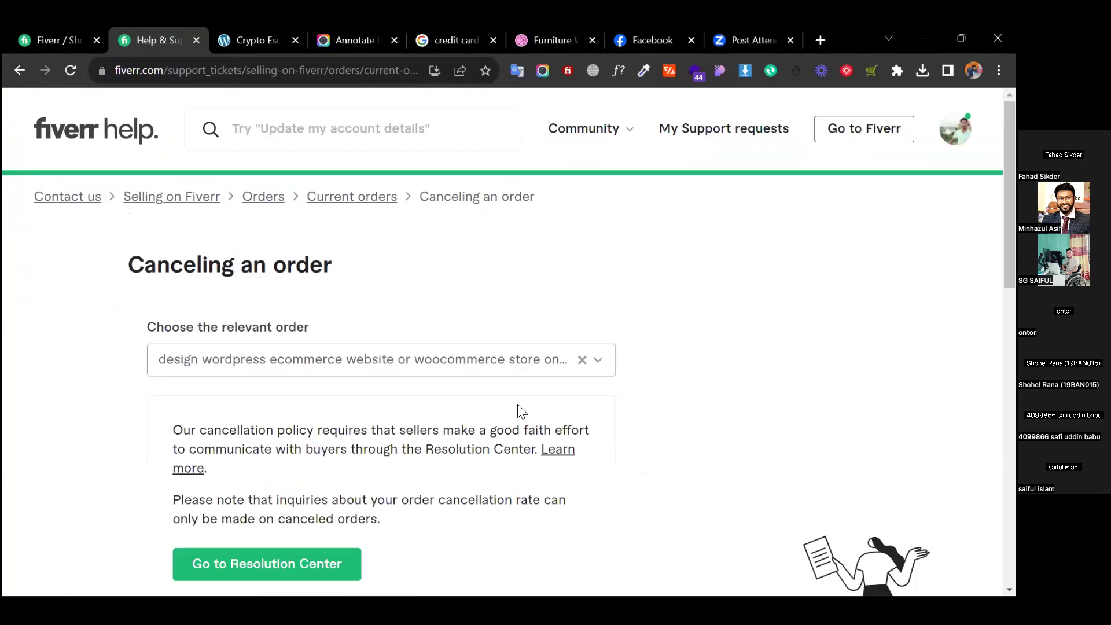
pyautogui.scroll(-4, 602, 430)
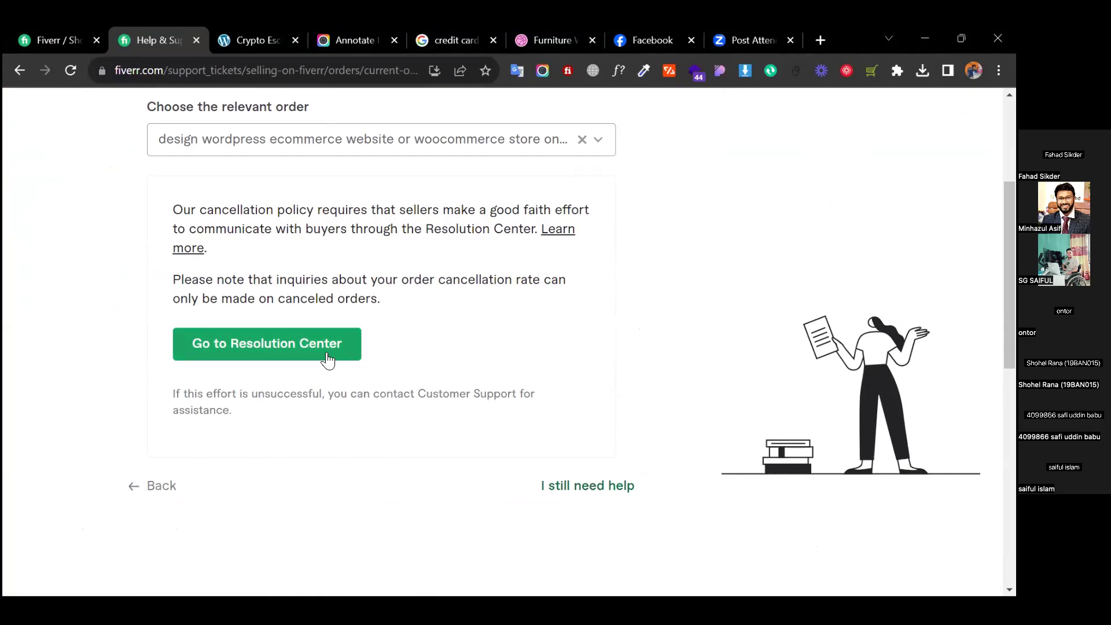
pyautogui.scroll(5, 549, 360)
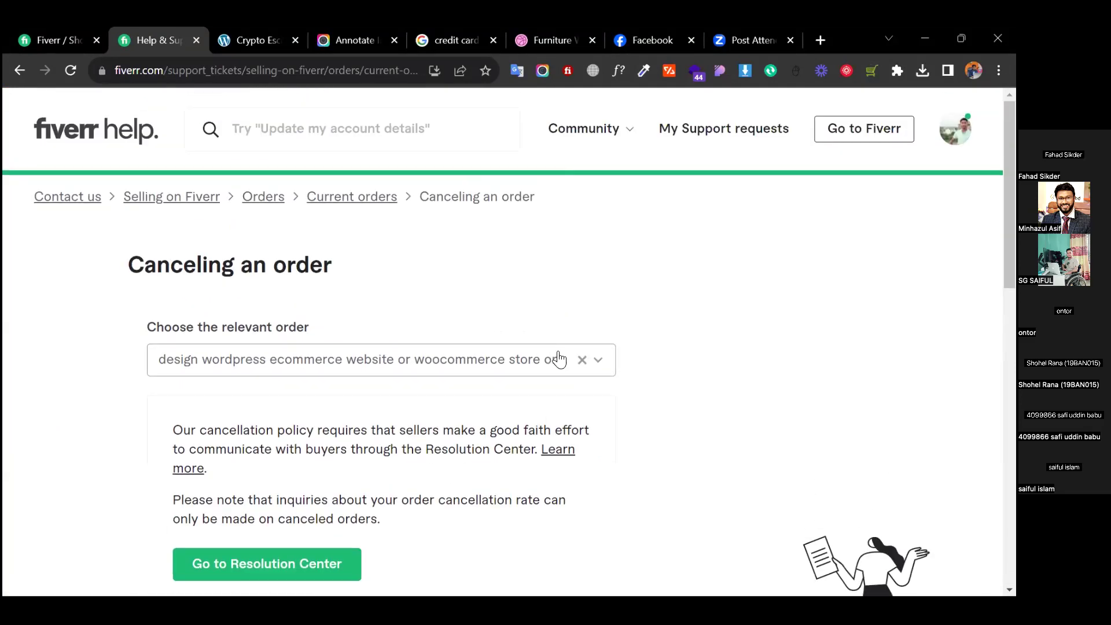
pyautogui.click(267, 564)
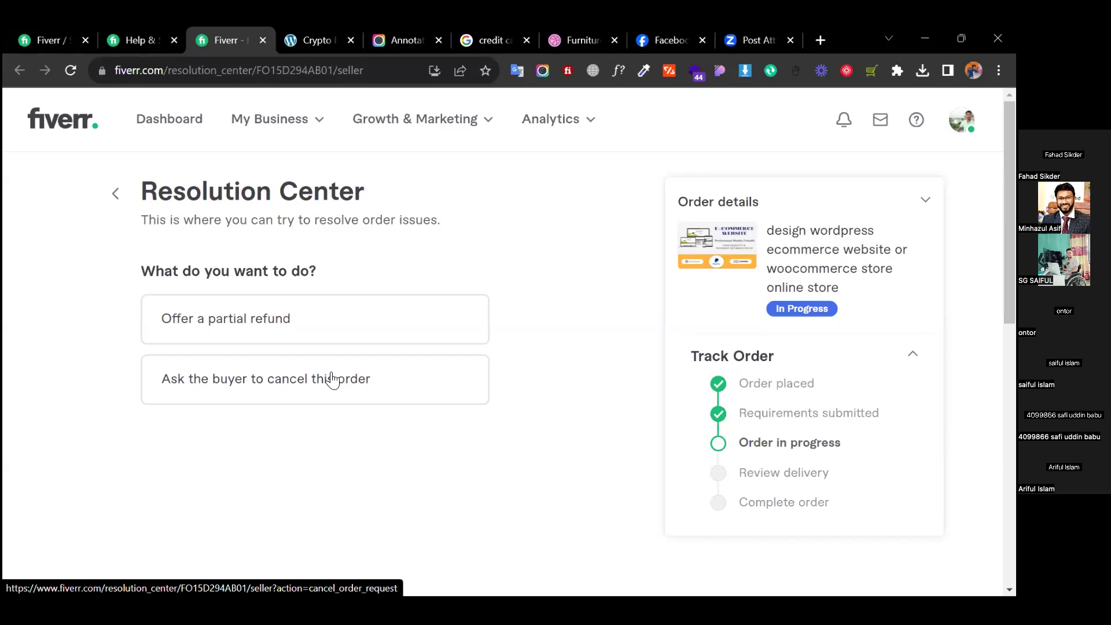
# Open the partial refund option and examine its form, including the original order amount, allowed refund range and refund amount field.
pyautogui.click(315, 336)
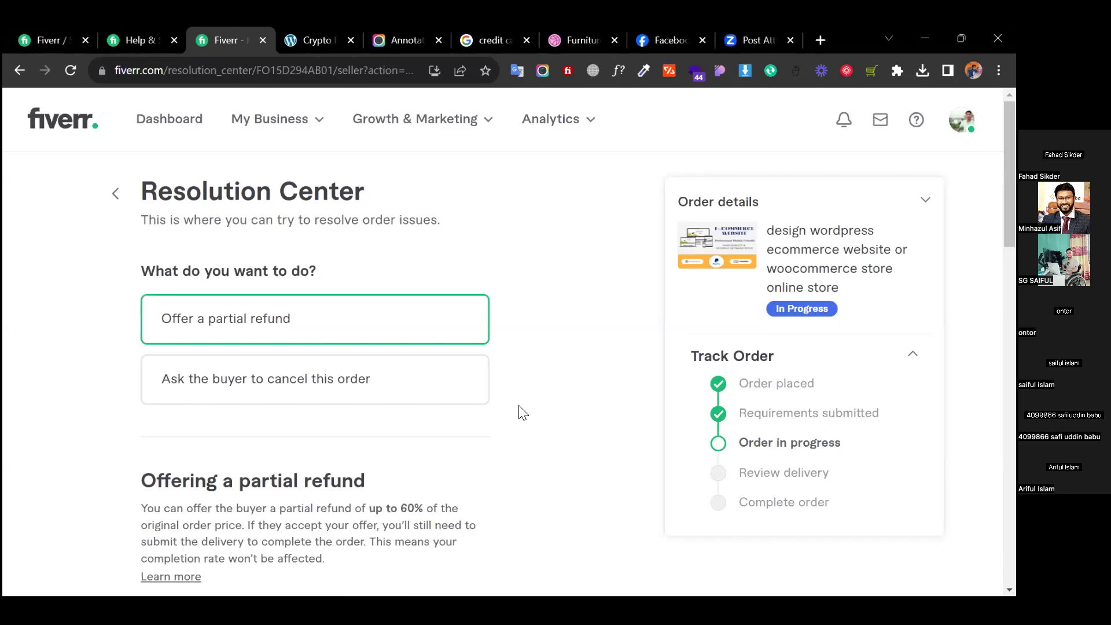
pyautogui.scroll(-15, 411, 506)
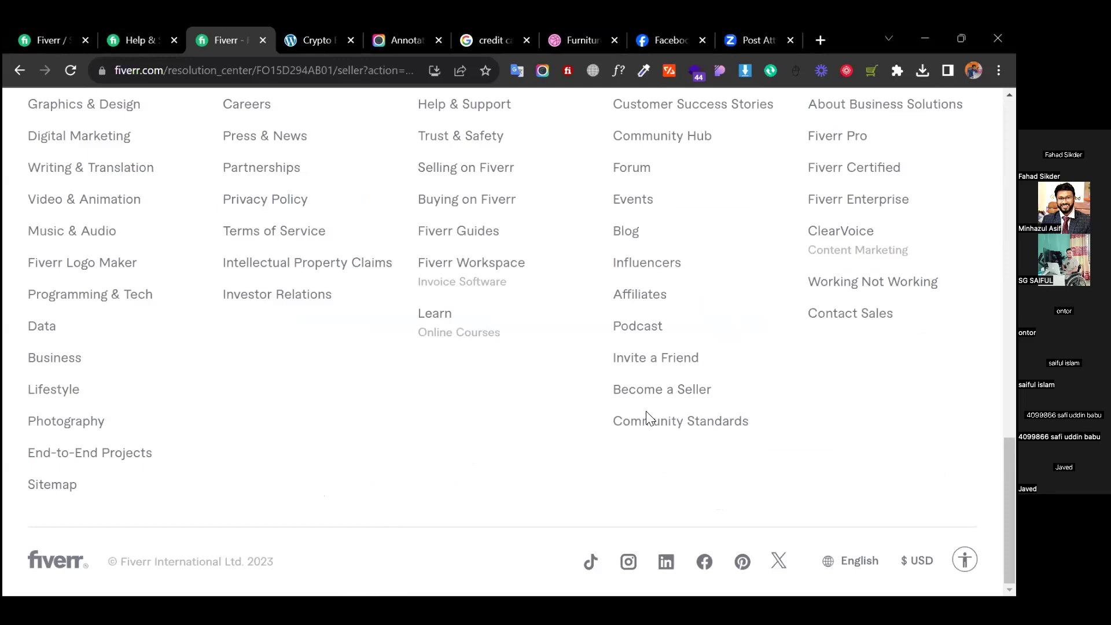
pyautogui.scroll(20, 376, 509)
pyautogui.scroll(-20, 377, 506)
pyautogui.scroll(20, 510, 342)
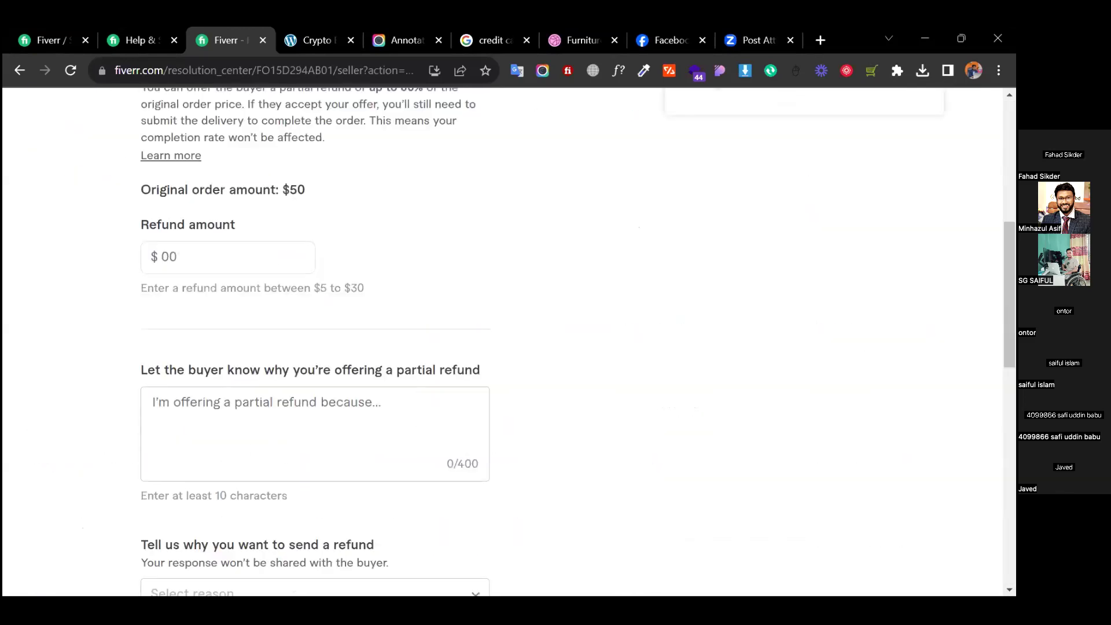
pyautogui.scroll(-5, 510, 342)
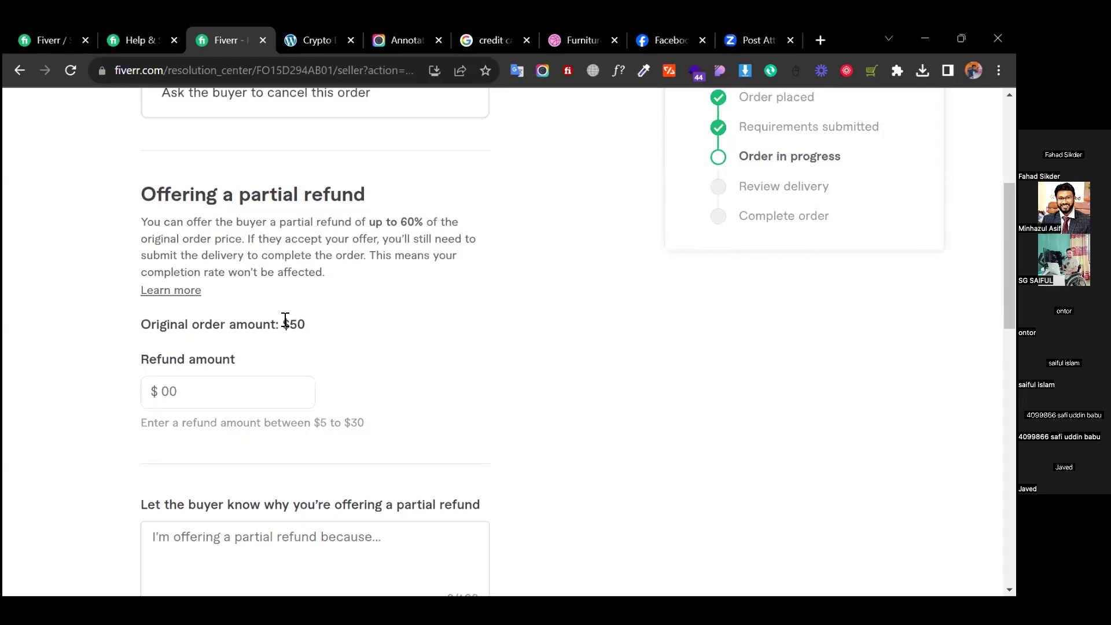
pyautogui.moveTo(285, 323); pyautogui.dragTo(322, 325)
pyautogui.moveTo(343, 422); pyautogui.dragTo(385, 429)
pyautogui.click(218, 395)
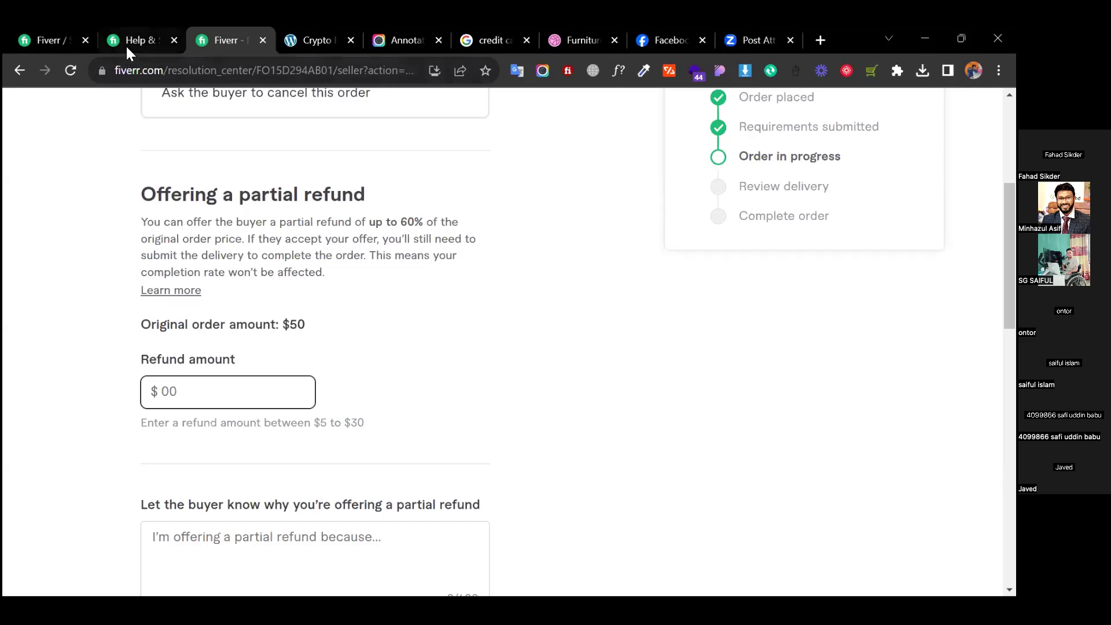
# Choose to ask the buyer to cancel this order and look through the cancellation request form.
pyautogui.scroll(5, 190, 237)
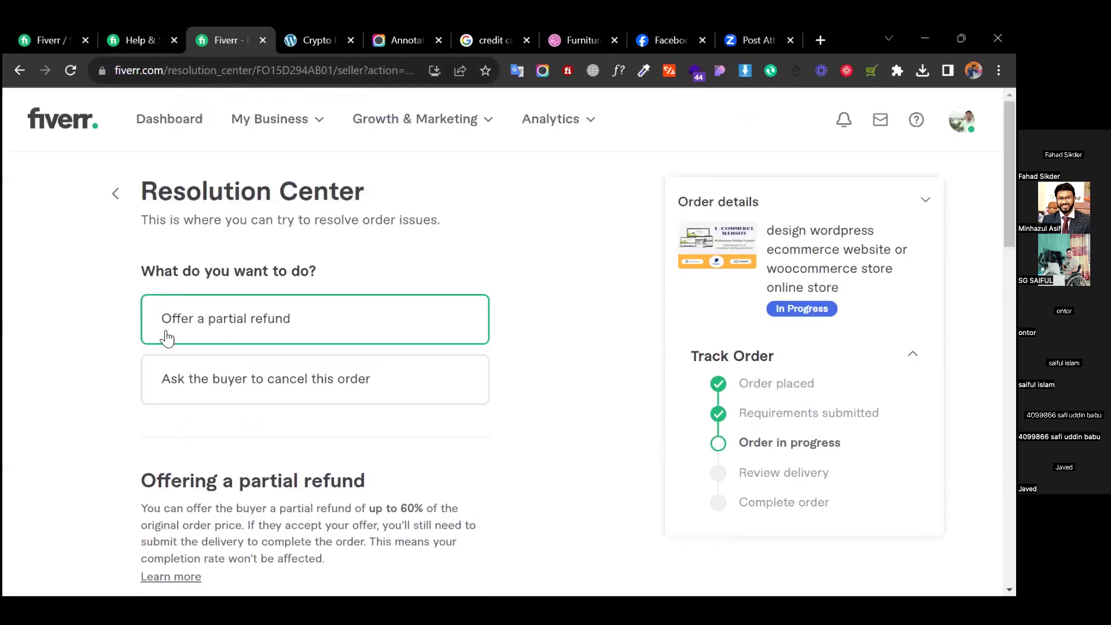
pyautogui.click(194, 399)
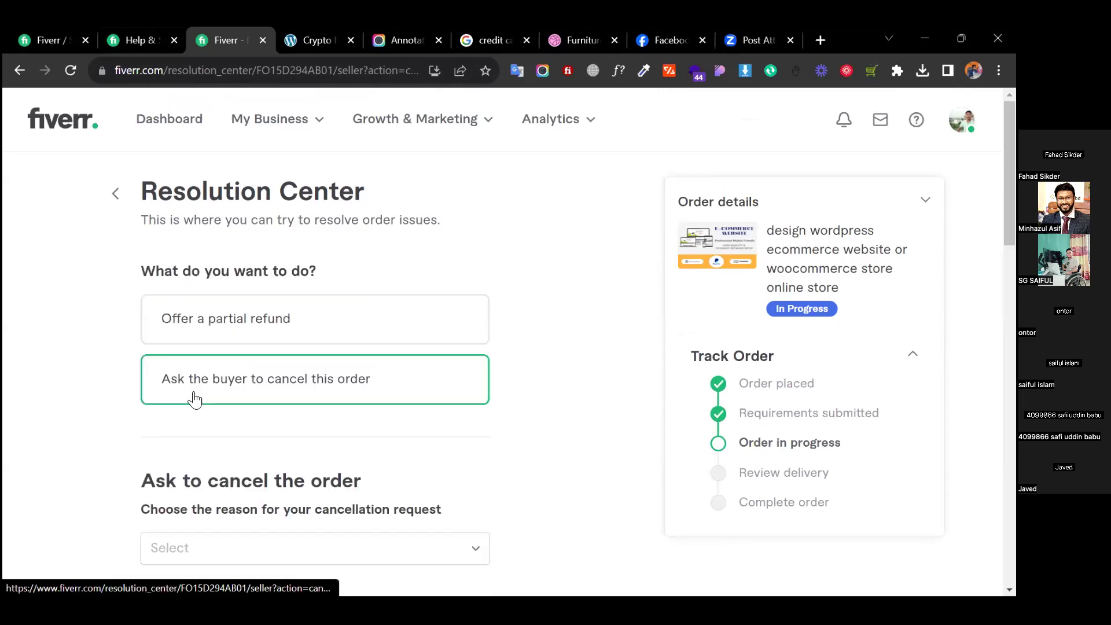
pyautogui.scroll(-20, 195, 399)
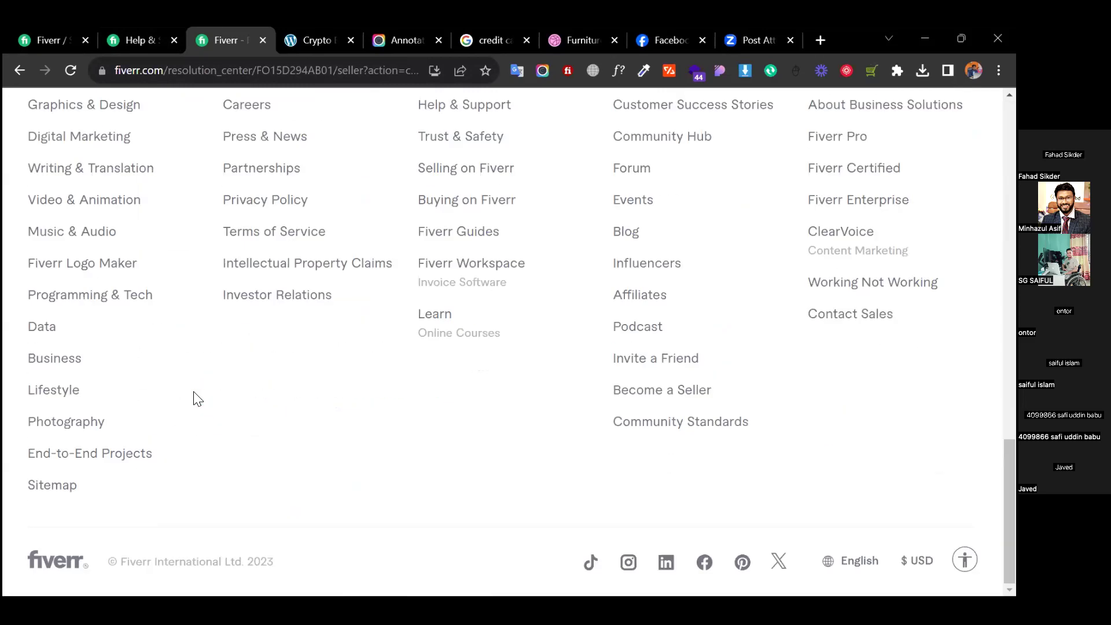
pyautogui.scroll(20, 485, 404)
pyautogui.scroll(-6, 484, 403)
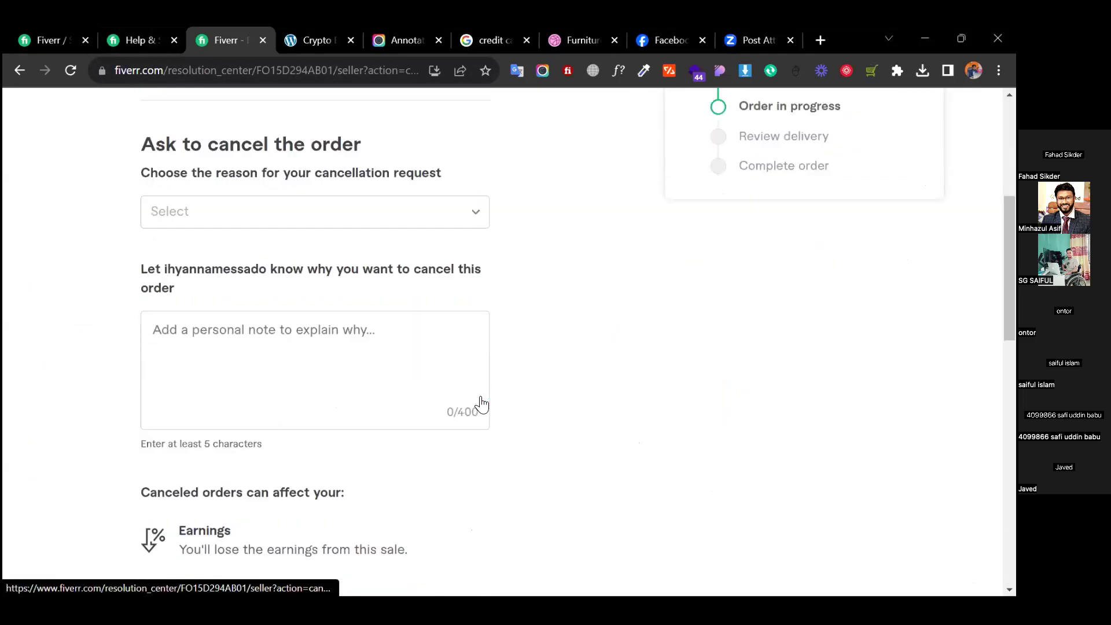
# Set the cancellation reason to "I cannot deliver for personal/technical reasons.".
pyautogui.click(400, 183)
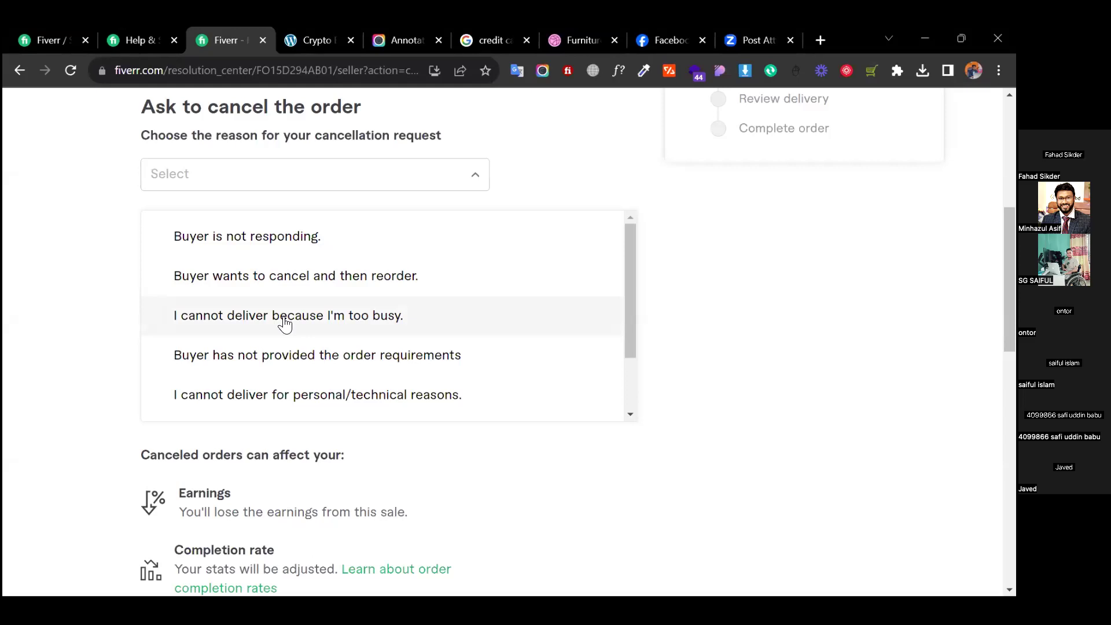
pyautogui.scroll(-2, 284, 323)
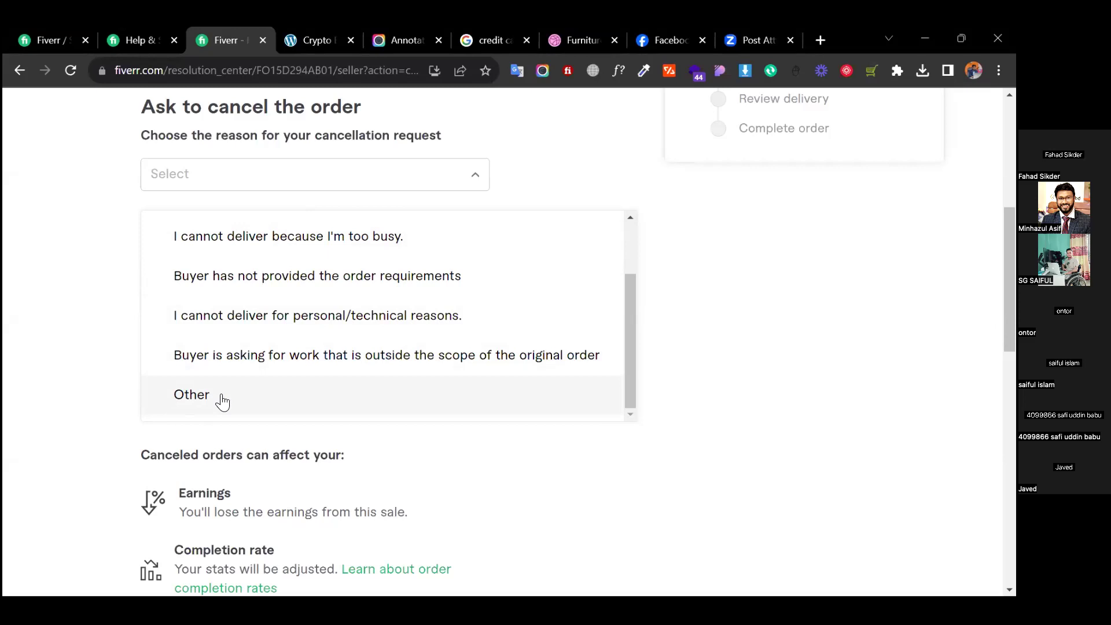
pyautogui.click(245, 318)
pyautogui.click(249, 318)
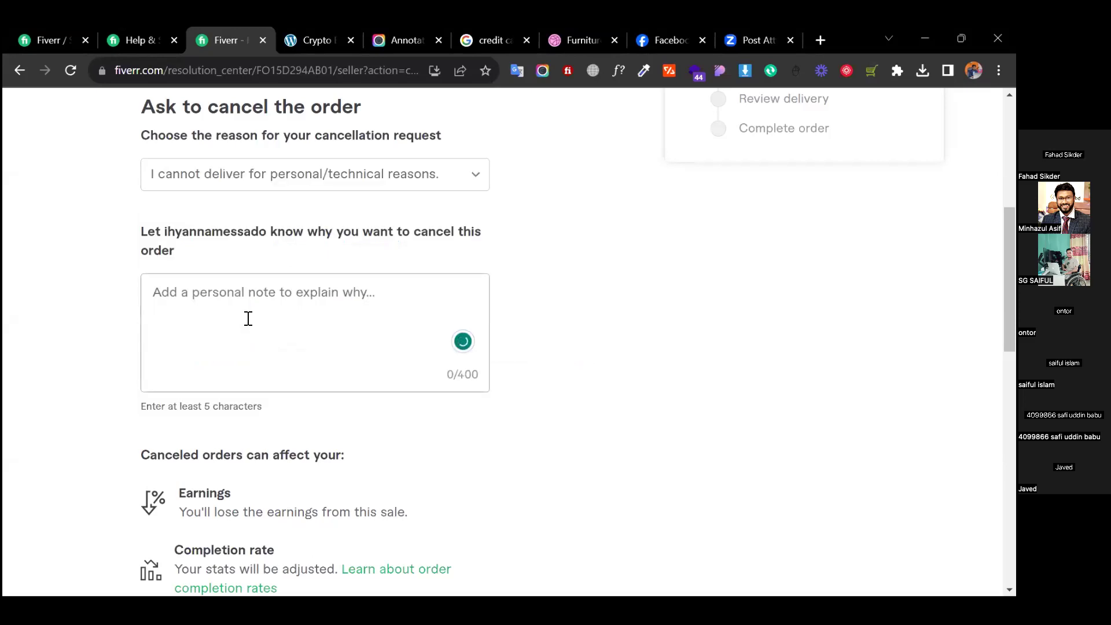